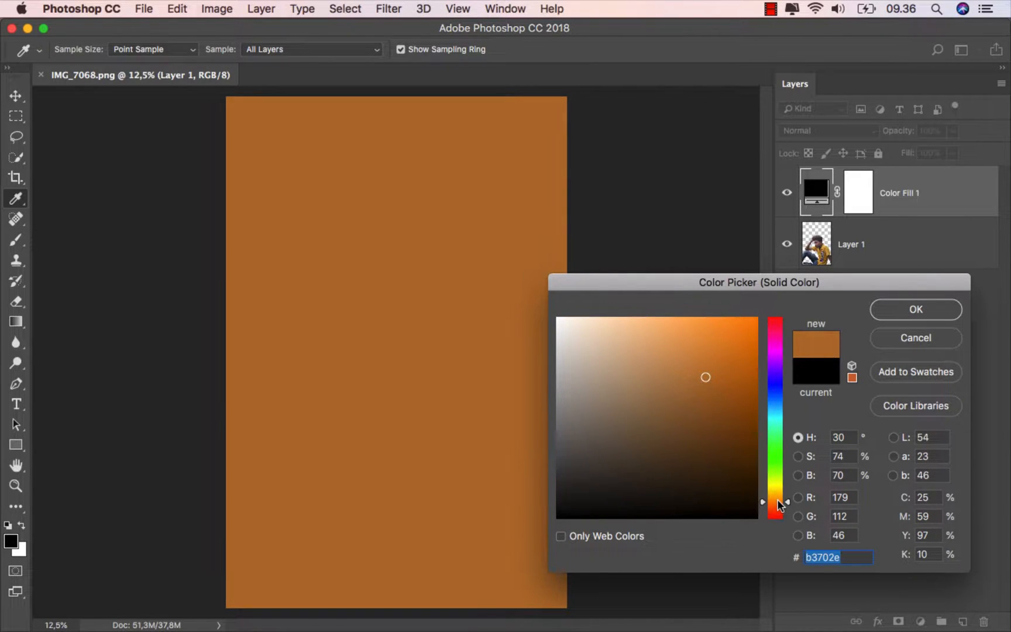
# - Apply the brown fill colour b3702e and move the Color Fill 1 layer beneath the Layer 1 cutout
pyautogui.click(913, 309)
pyautogui.press('v')
pyautogui.moveTo(893, 210); pyautogui.dragTo(880, 278)
pyautogui.click(787, 193)
pyautogui.click(787, 193)
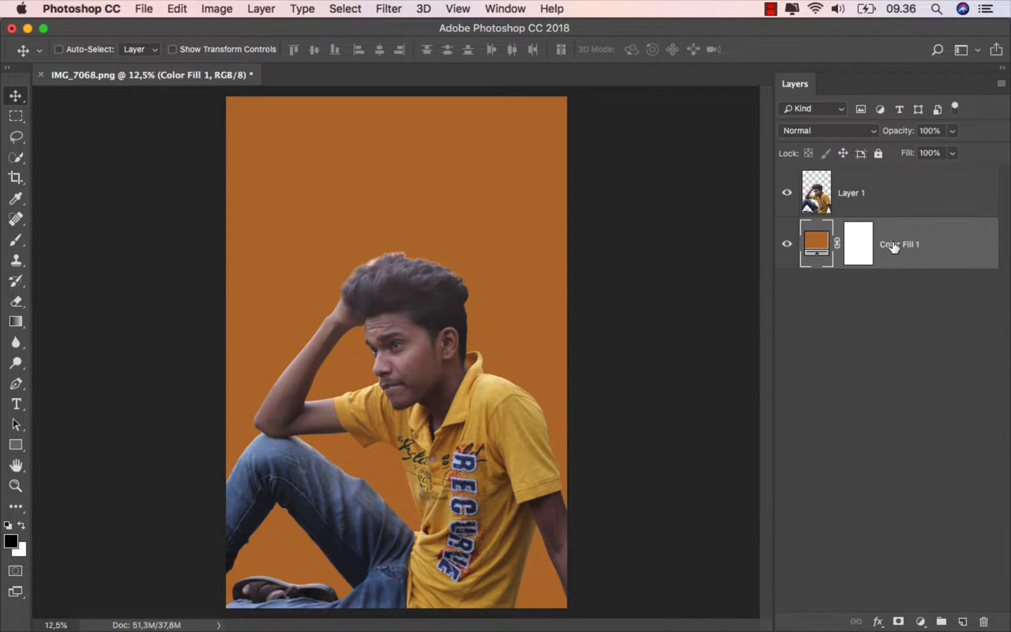
# - Convert the cutout's Layer 1 to a smart object and rename it "model"
pyautogui.click(883, 205)
pyautogui.rightClick(868, 188)
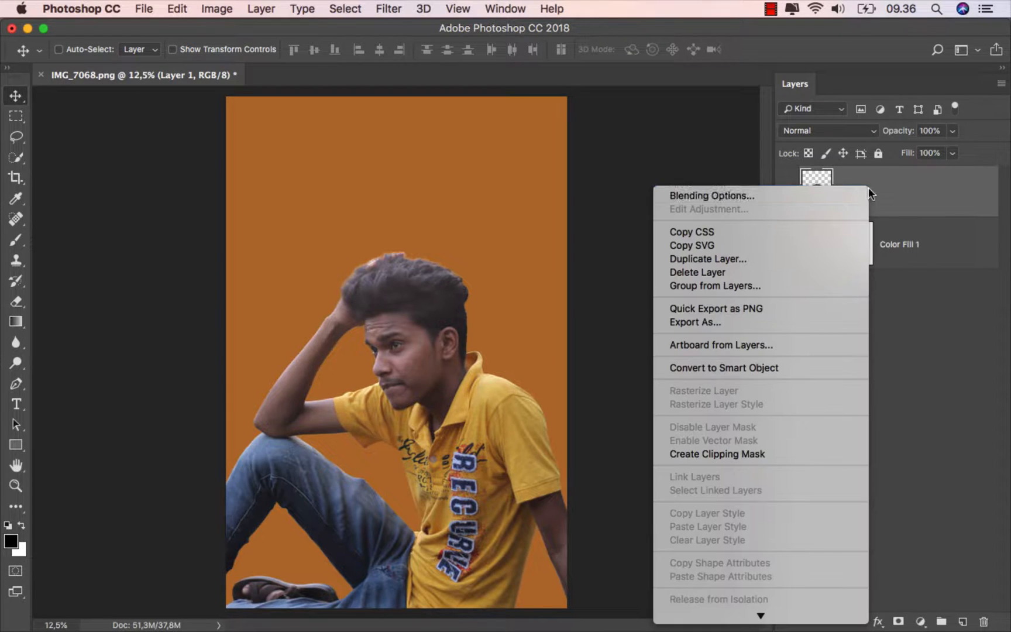
pyautogui.click(781, 368)
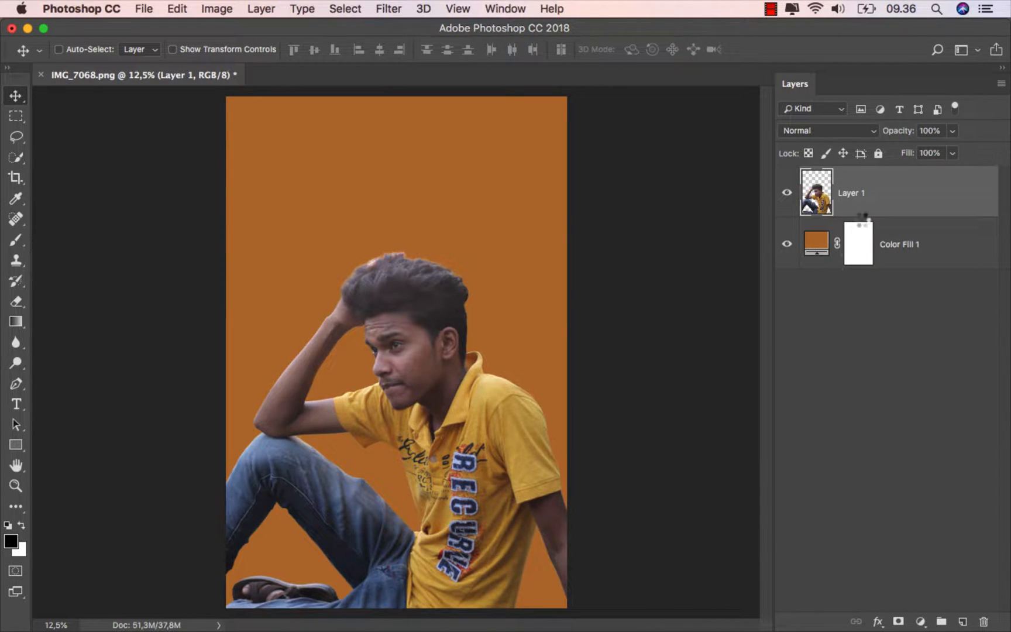
pyautogui.write('model')
pyautogui.press('Return')
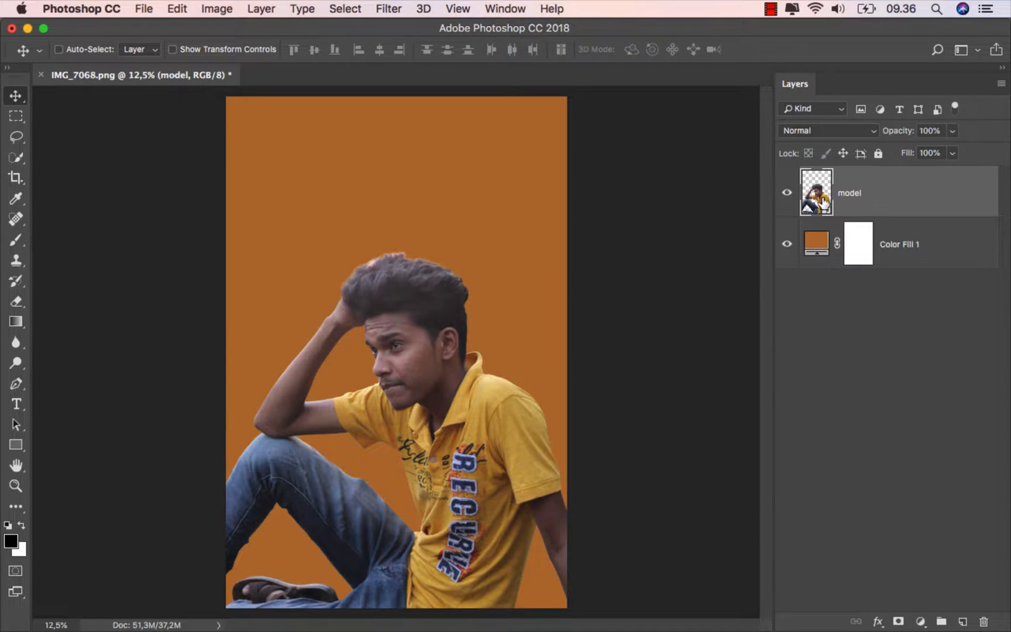
# - Apply a Camera Raw Filter to the model layer with Auto tone, Clarity +22 and Dehaze +14, and compare before and after
pyautogui.click(389, 9)
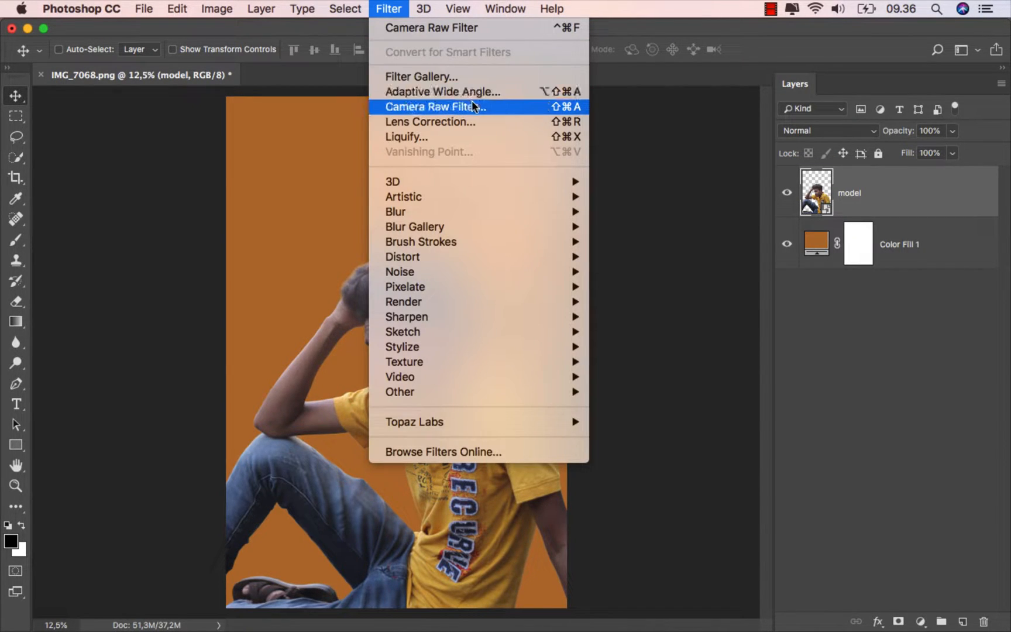
pyautogui.click(492, 106)
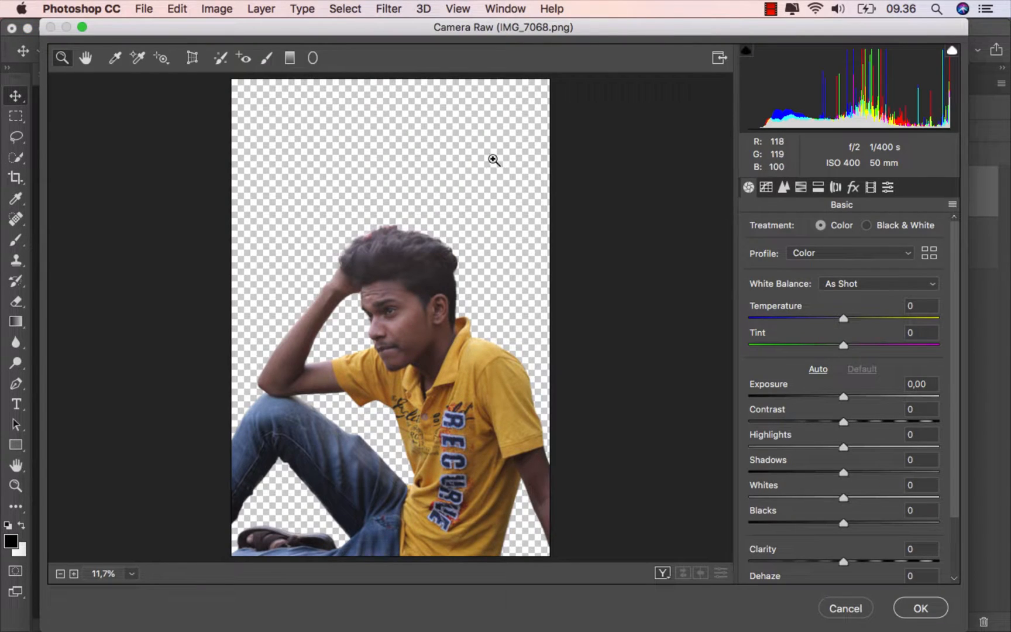
pyautogui.click(817, 370)
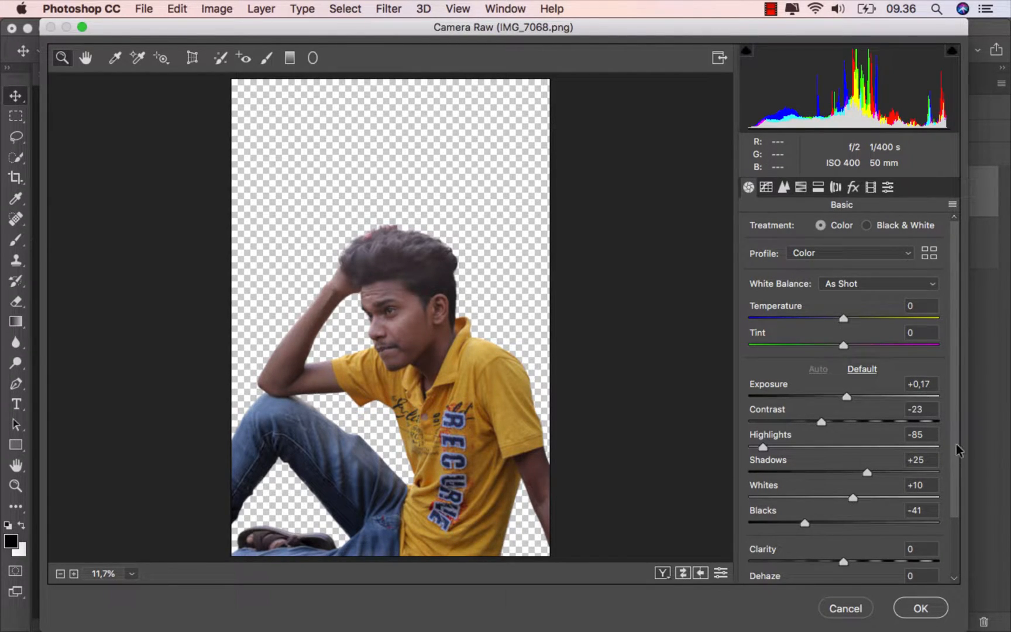
pyautogui.moveTo(956, 449); pyautogui.dragTo(956, 505)
pyautogui.moveTo(843, 489); pyautogui.dragTo(855, 517)
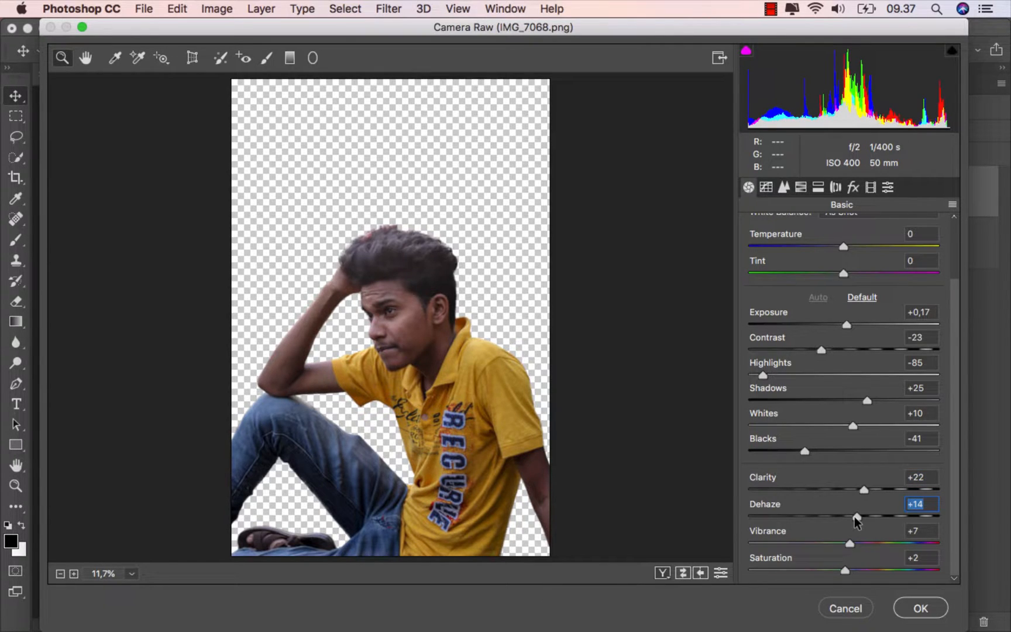
pyautogui.click(683, 574)
pyautogui.click(683, 573)
pyautogui.click(921, 607)
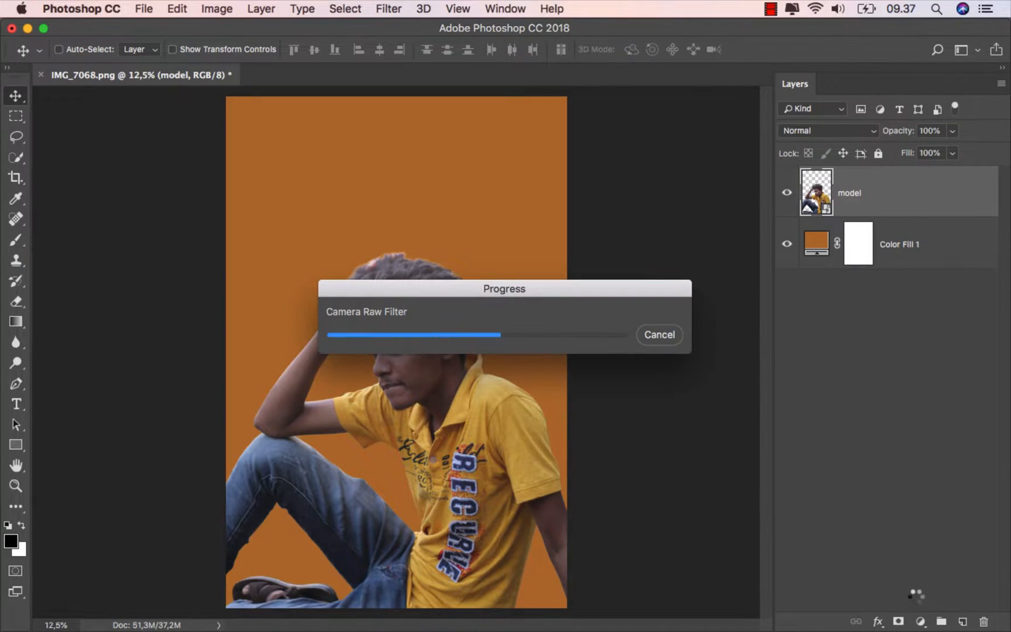
pyautogui.click(819, 242)
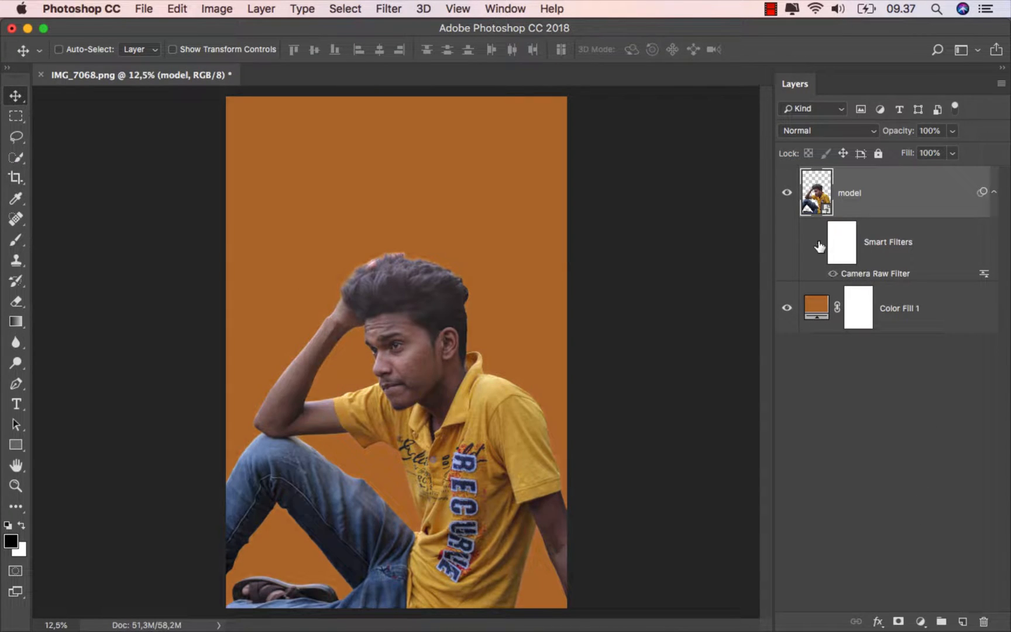
pyautogui.click(819, 243)
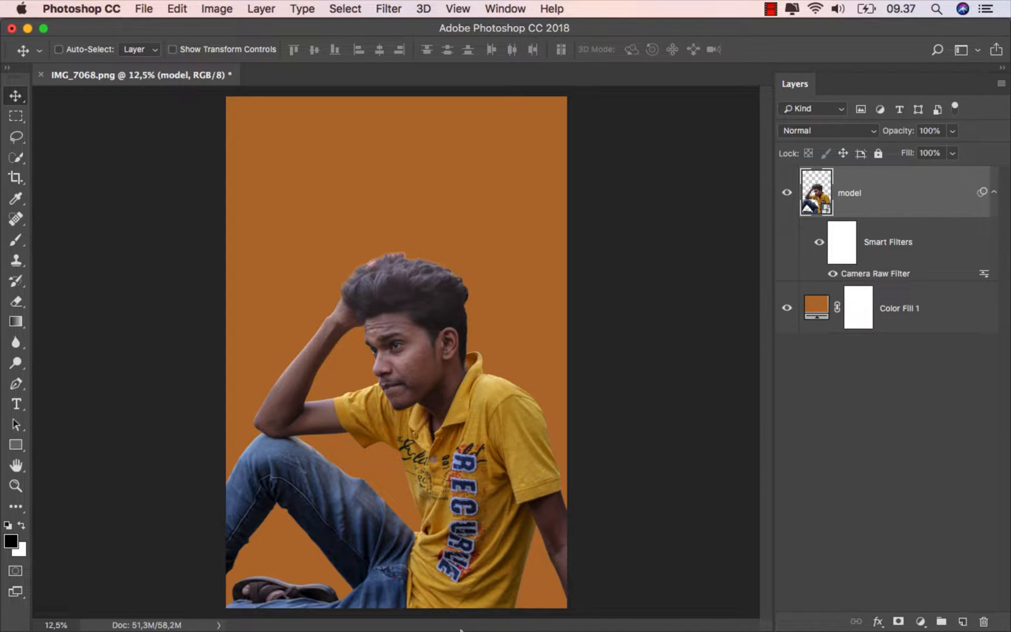
# - Place the 295_by_masyon_d8jugoi image from Finder between the model and Color Fill 1 layers, and set its blend mode to Multiply
pyautogui.moveTo(471, 620)
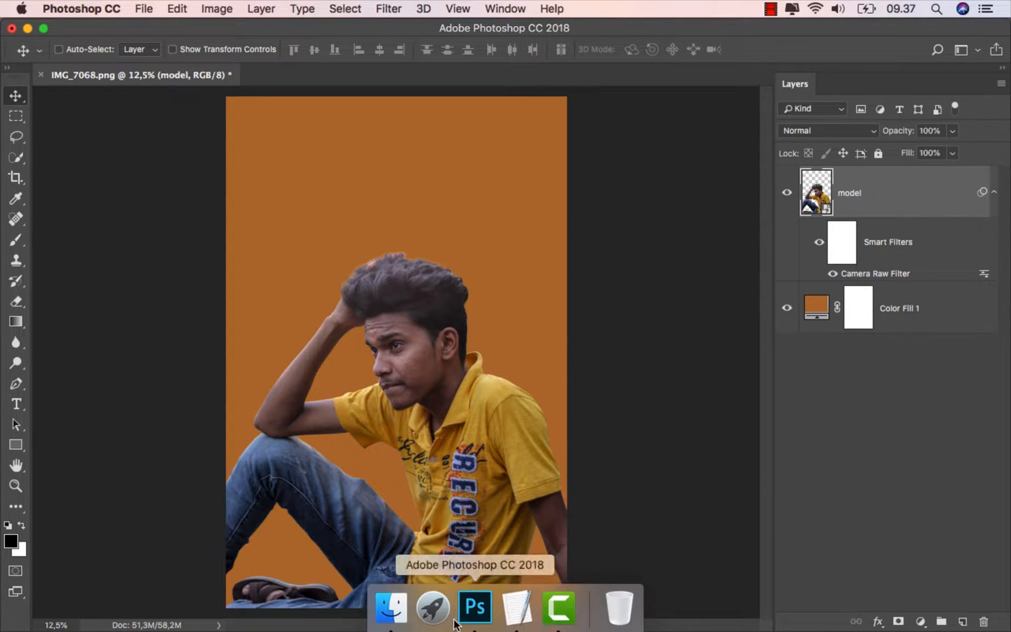
pyautogui.click(392, 604)
pyautogui.moveTo(189, 139); pyautogui.dragTo(367, 495)
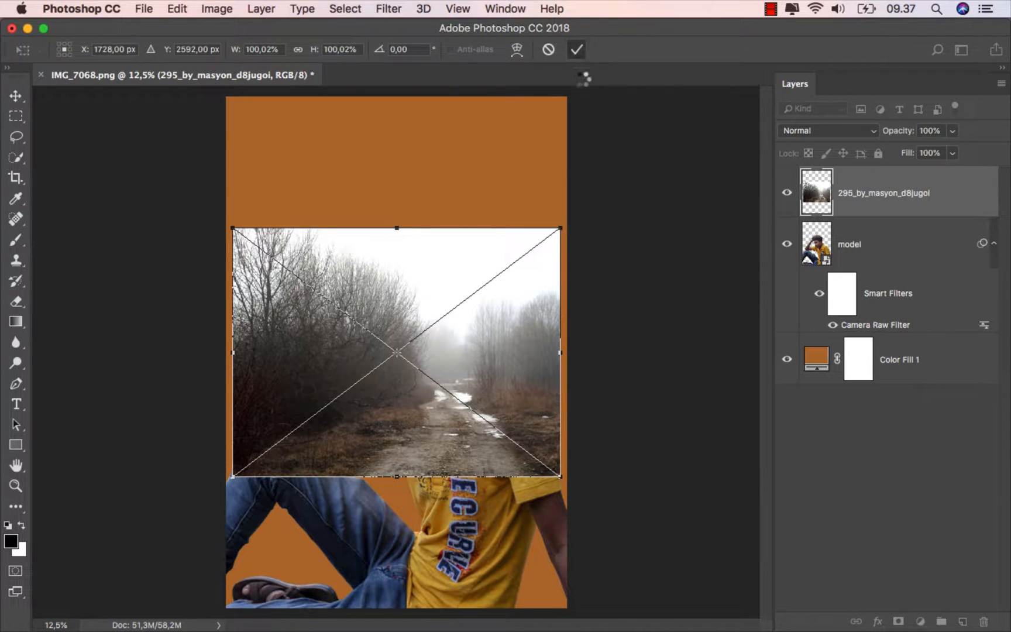
pyautogui.press('Return')
pyautogui.moveTo(898, 198); pyautogui.dragTo(880, 329)
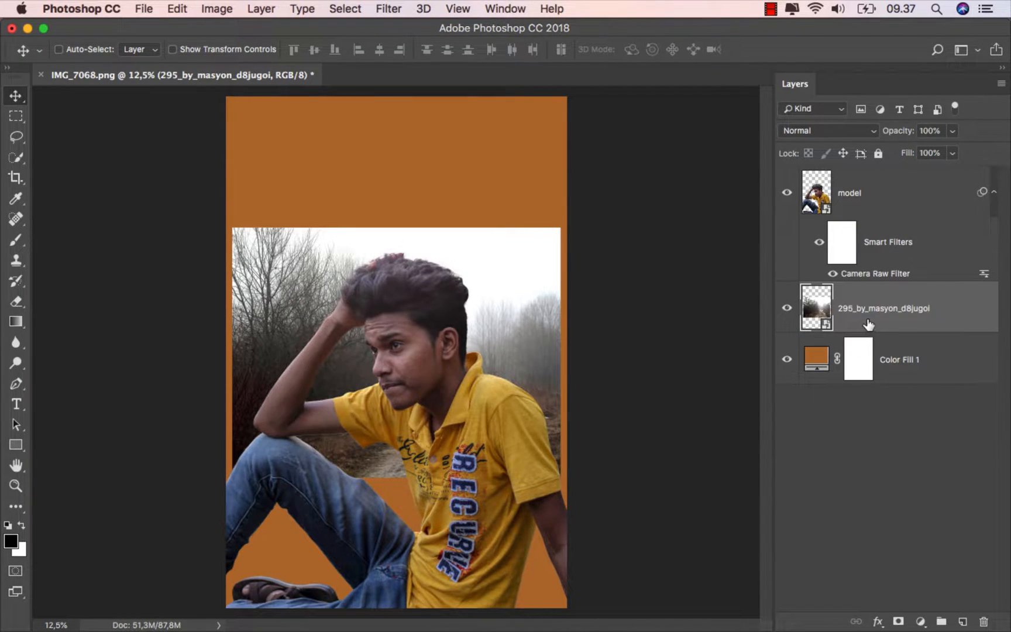
pyautogui.click(819, 131)
pyautogui.click(828, 174)
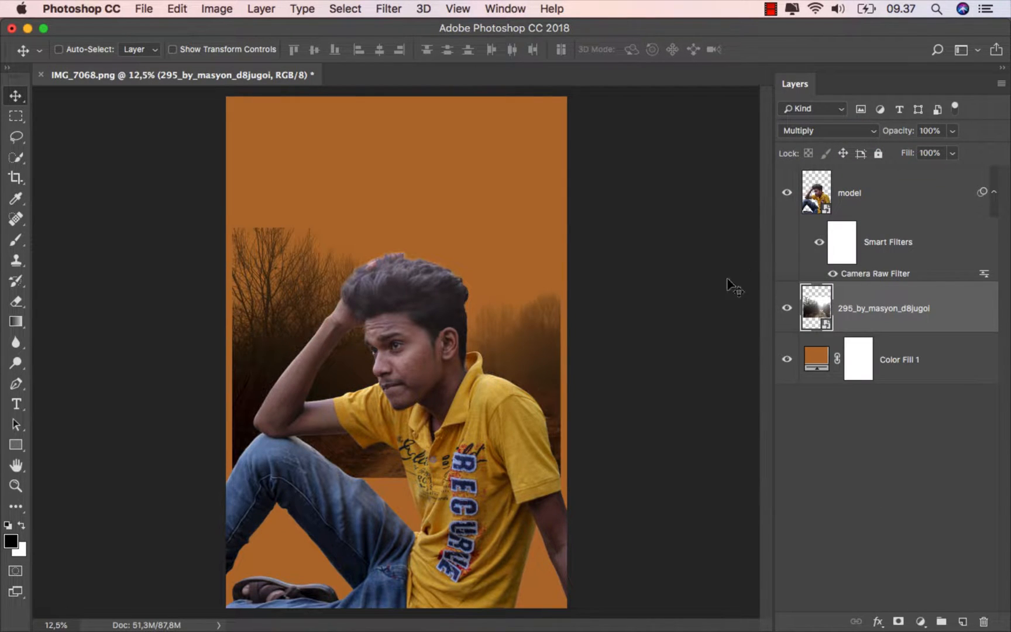
# - Flip the placed forest road image horizontally and enlarge it proportionally to about 173%, covering the lower part of the canvas
pyautogui.press('x')
pyautogui.press('super+t')
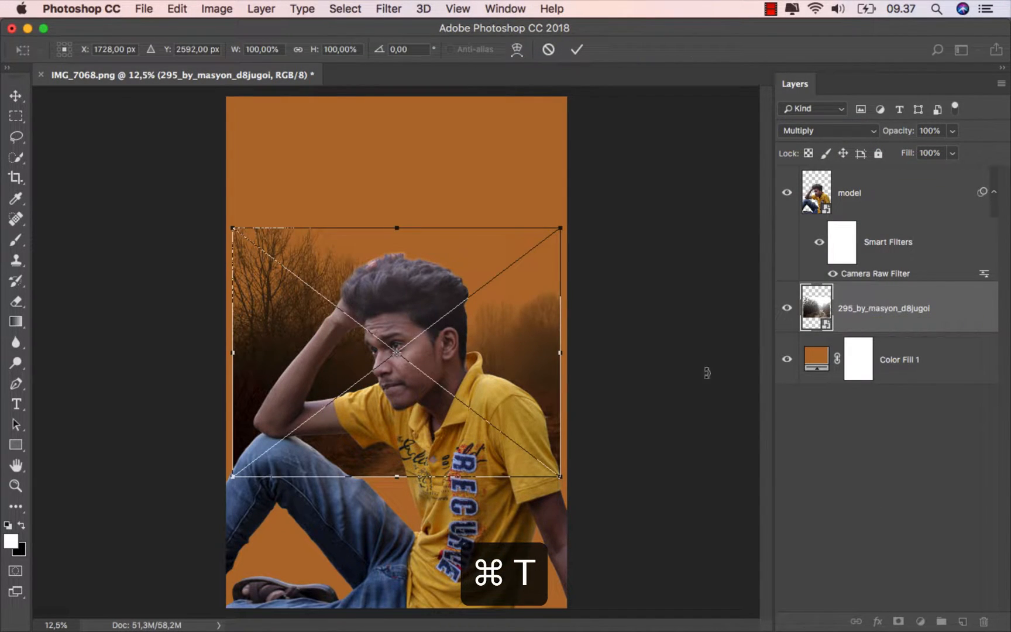
pyautogui.rightClick(436, 323)
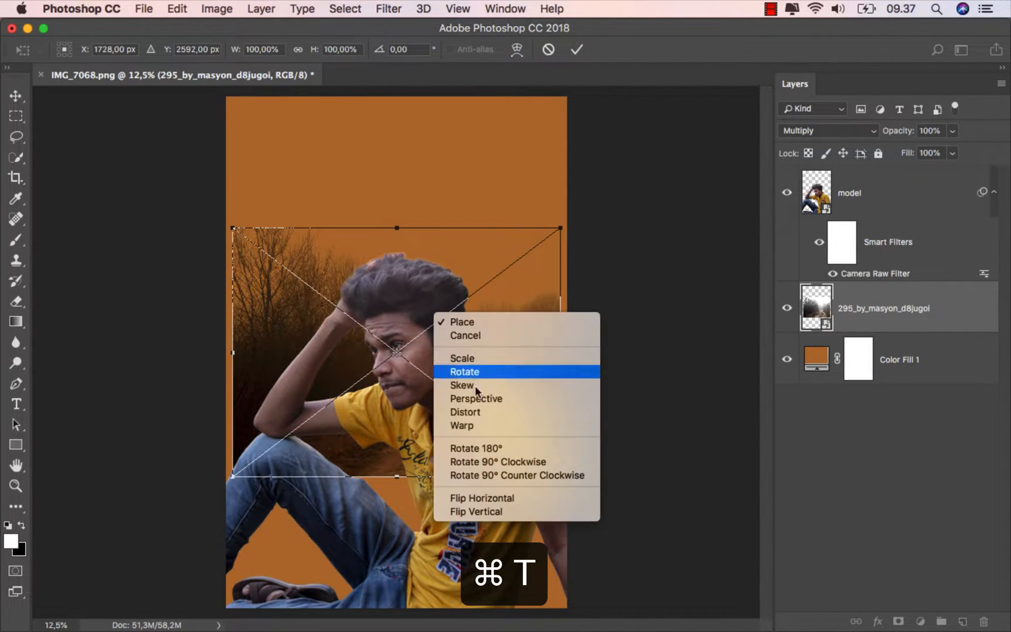
pyautogui.click(515, 499)
pyautogui.scroll(-2, 460, 473)
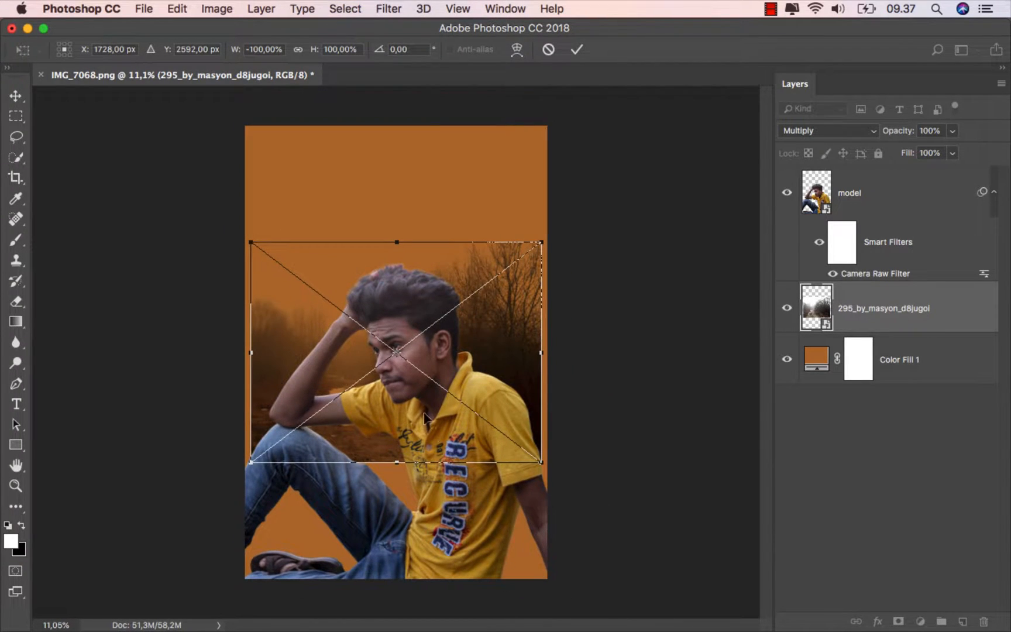
pyautogui.moveTo(414, 318); pyautogui.dragTo(404, 417)
pyautogui.moveTo(540, 356); pyautogui.dragTo(733, 166)
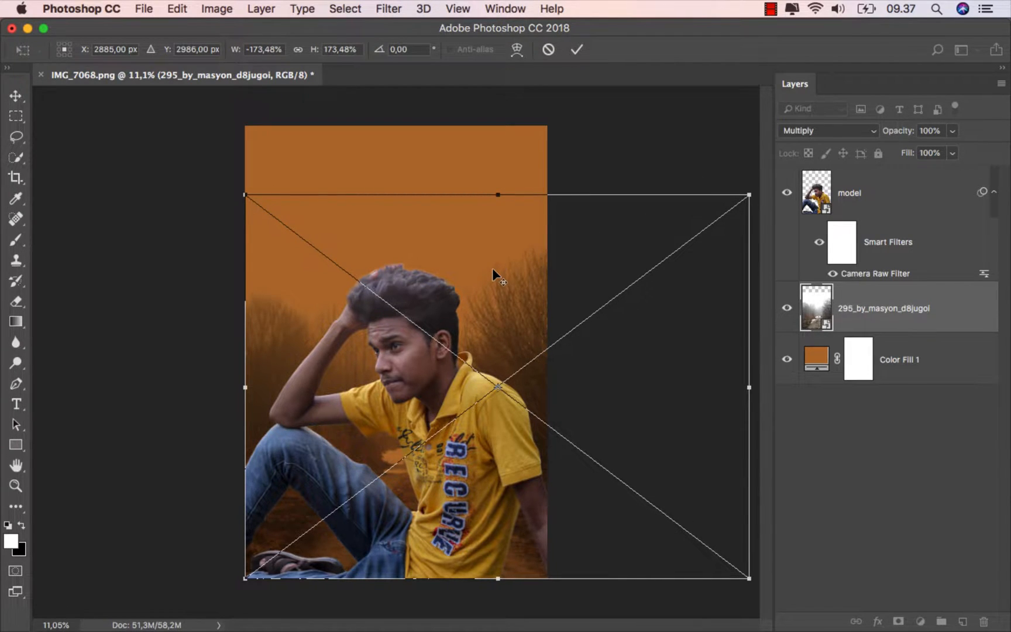
# - Shift the forest road image left behind the model, stretch its width to about 206%, and commit the transformation
pyautogui.scroll(-2, 492, 268)
pyautogui.moveTo(488, 269); pyautogui.dragTo(439, 271)
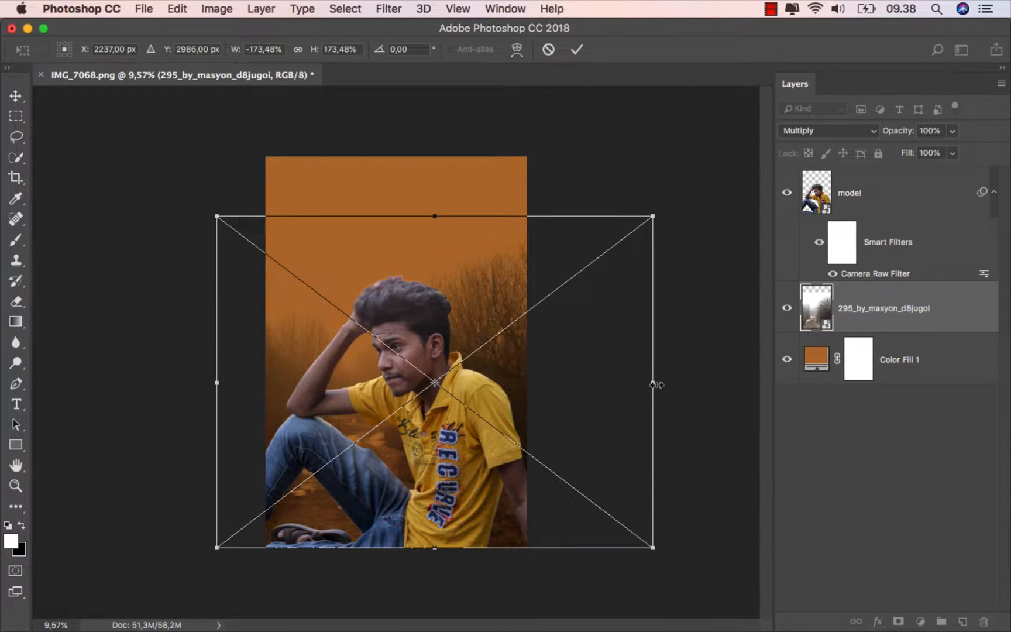
pyautogui.moveTo(655, 384); pyautogui.dragTo(736, 383)
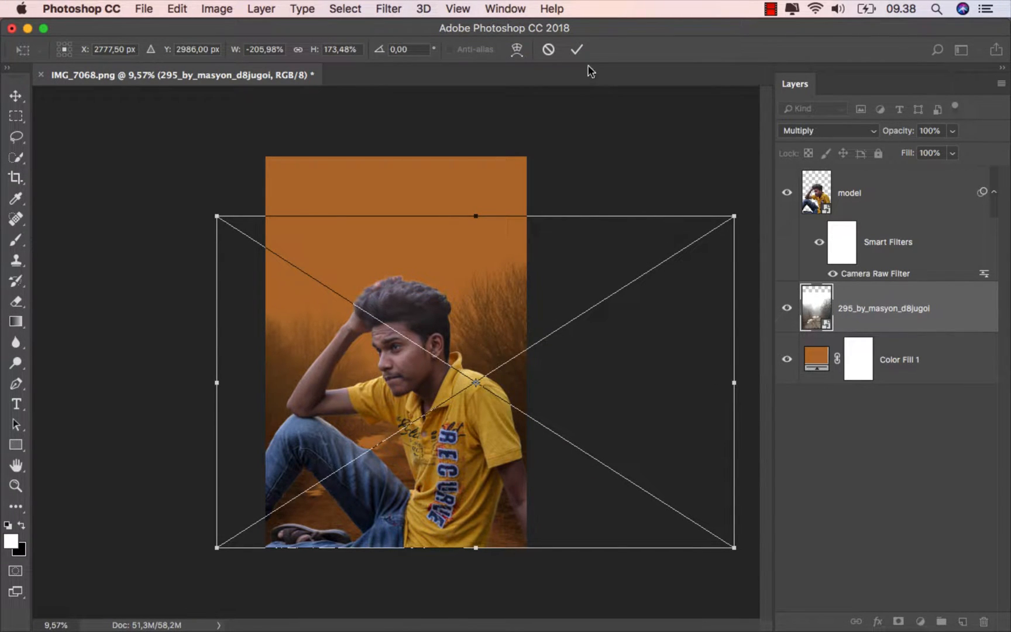
pyautogui.click(578, 49)
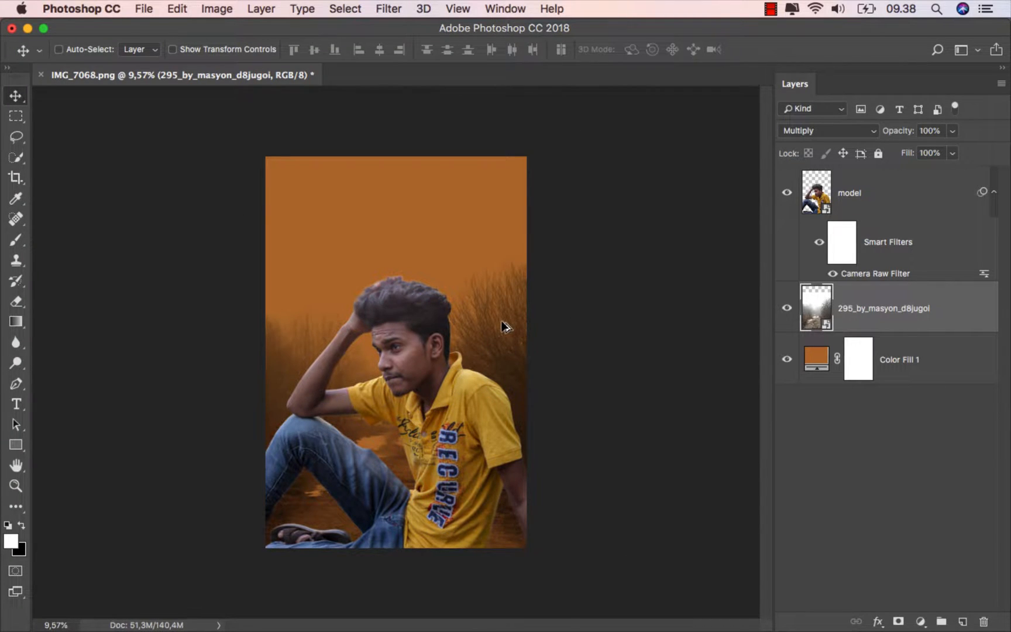
pyautogui.press('super+0')
pyautogui.scroll(2, 505, 326)
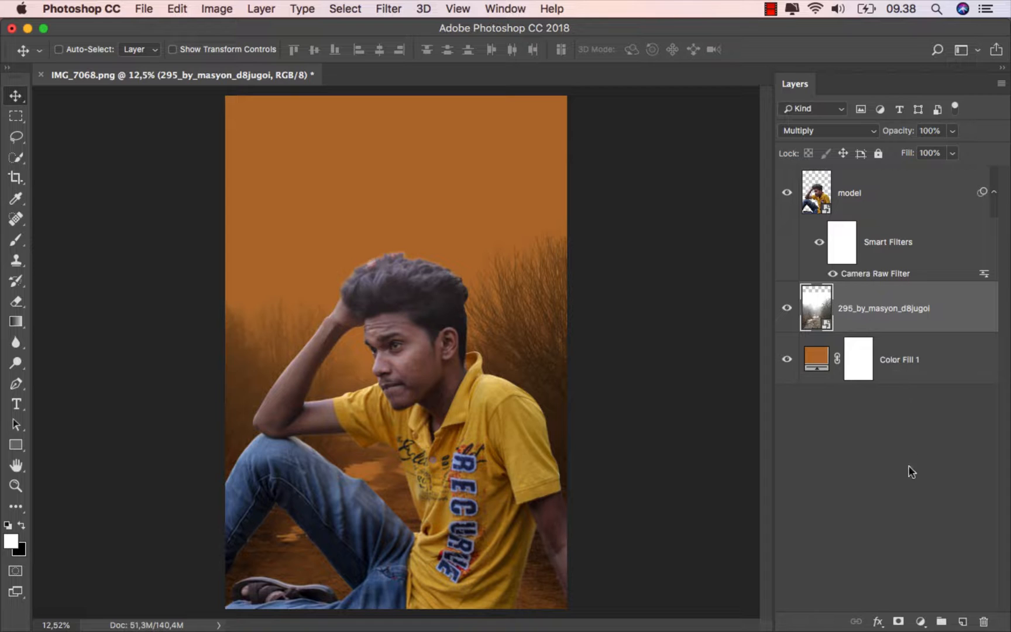
# - Add a Levels adjustment clipped to the forest road image, with black input 46 and a slightly lowered white input, and compare the effect
pyautogui.click(921, 620)
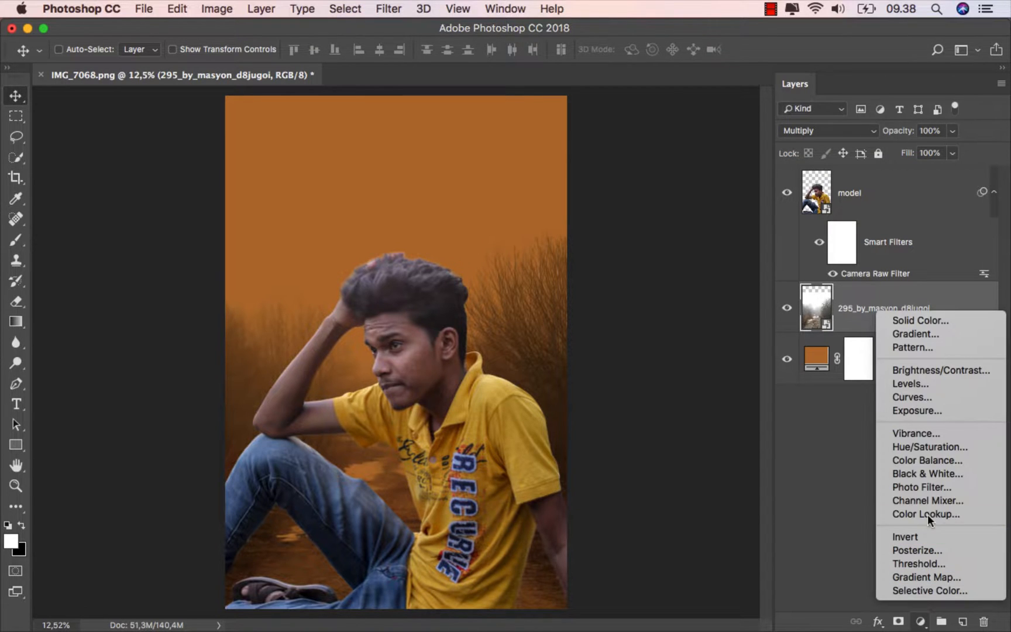
pyautogui.click(947, 386)
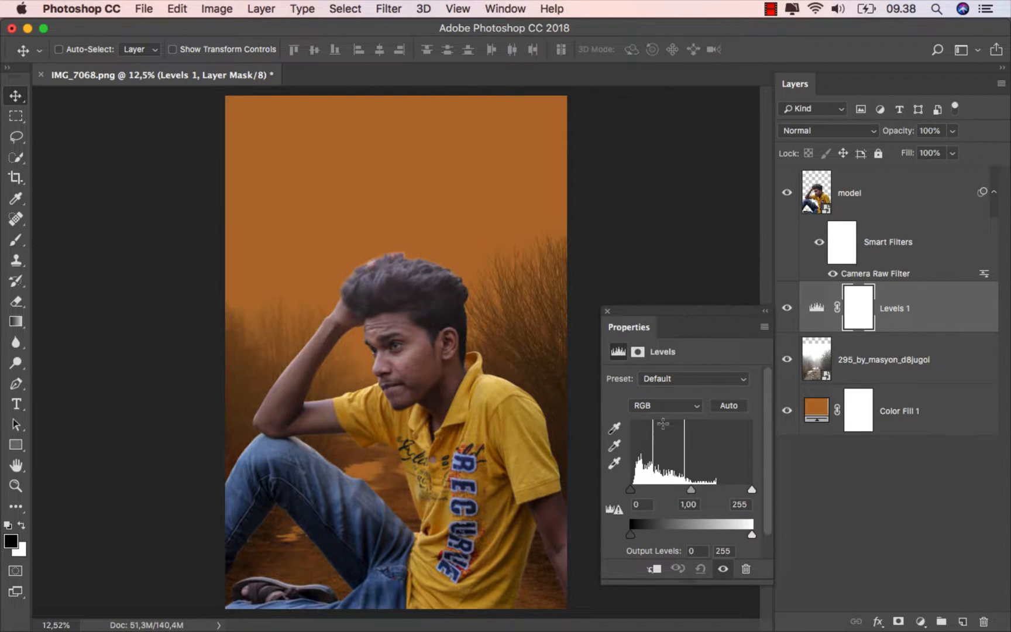
pyautogui.click(653, 568)
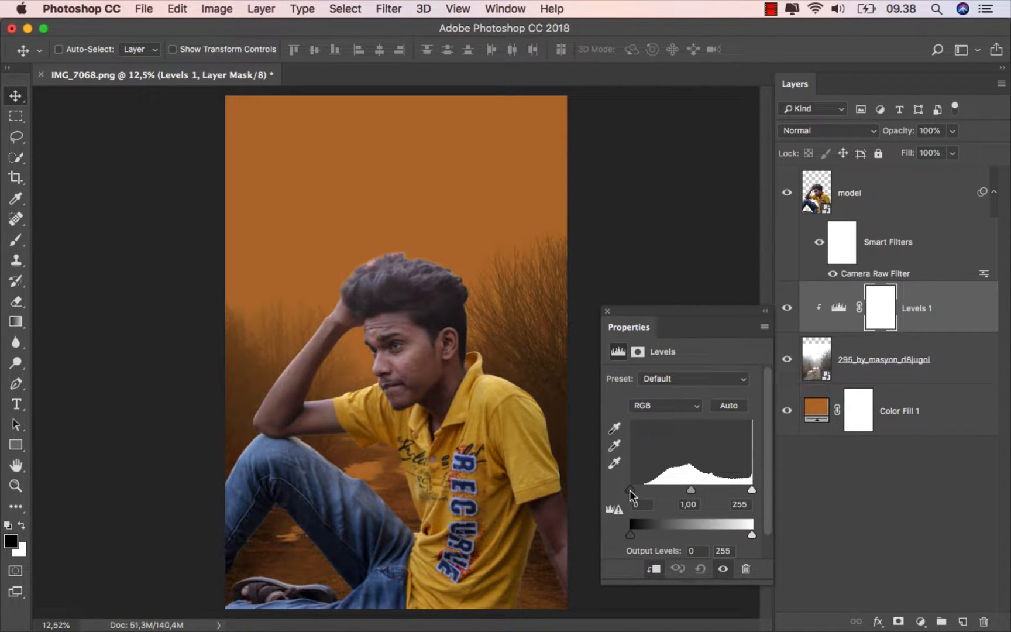
pyautogui.moveTo(629, 491); pyautogui.dragTo(651, 489)
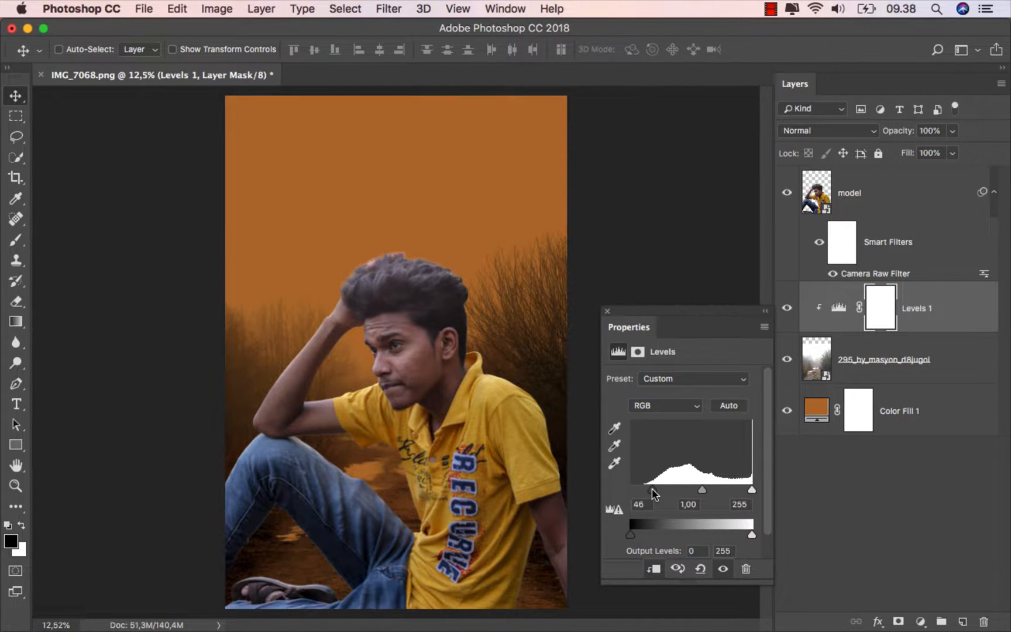
pyautogui.moveTo(750, 489); pyautogui.dragTo(746, 490)
pyautogui.click(607, 311)
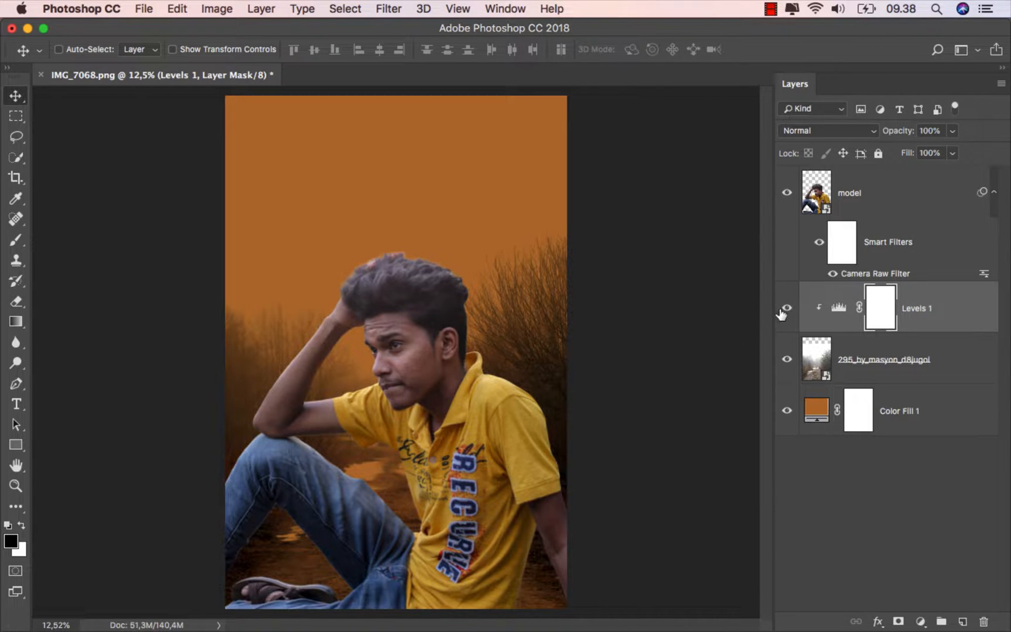
pyautogui.click(787, 309)
pyautogui.click(787, 308)
# - Create a layer above Levels 1, name it "black", and set its blend mode to Multiply
pyautogui.click(930, 314)
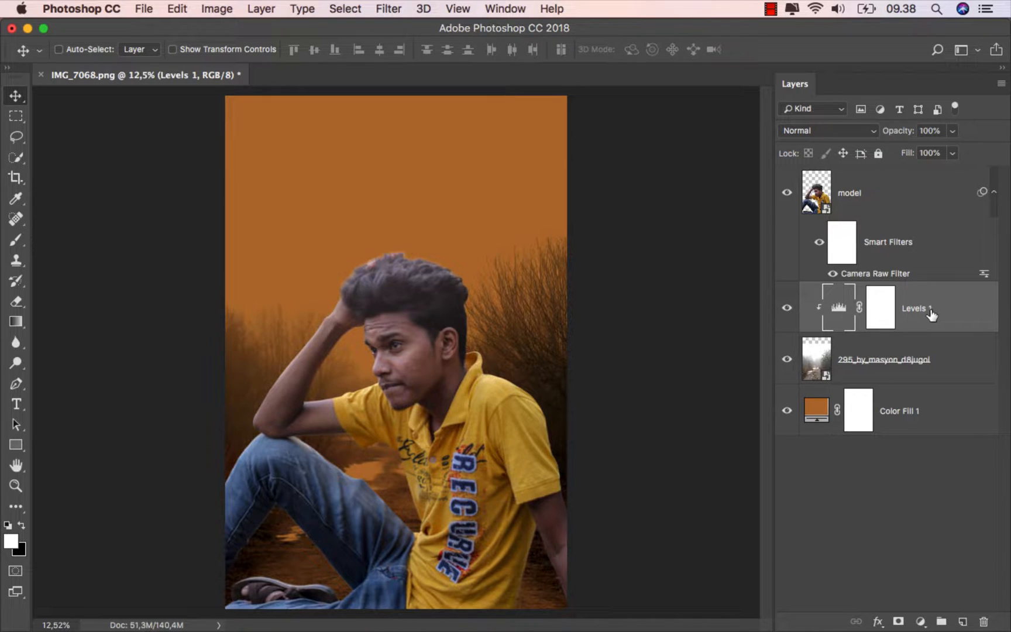
pyautogui.click(962, 621)
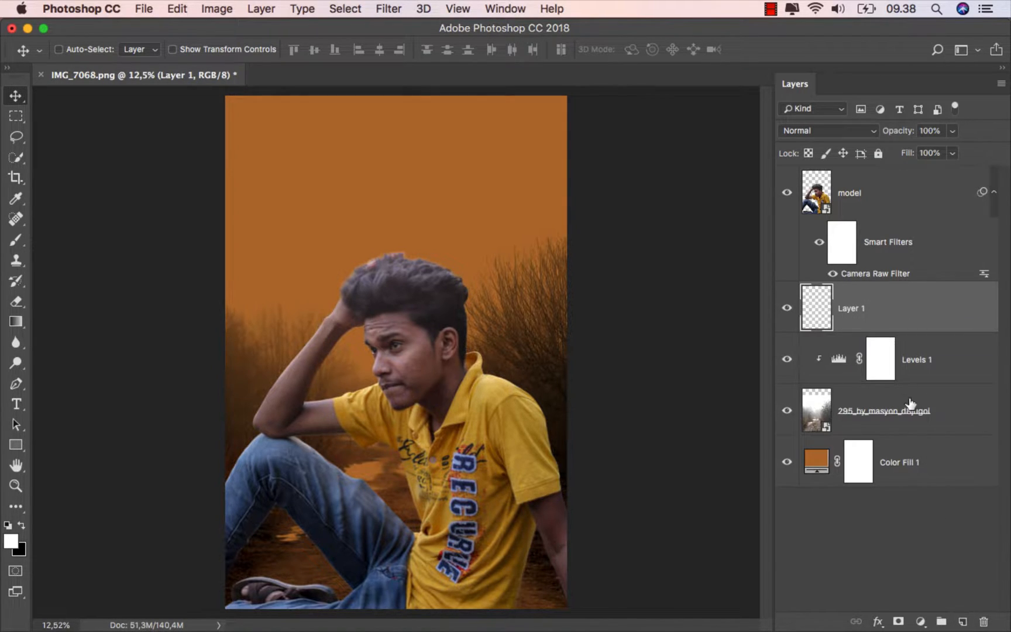
pyautogui.doubleClick(854, 309)
pyautogui.write('black')
pyautogui.press('Return')
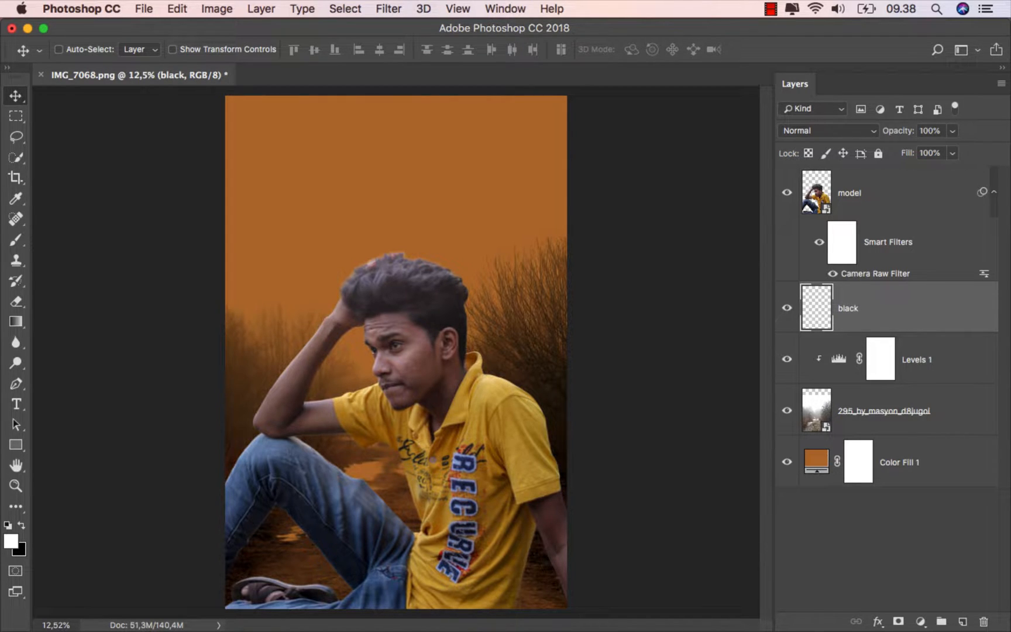
pyautogui.click(830, 132)
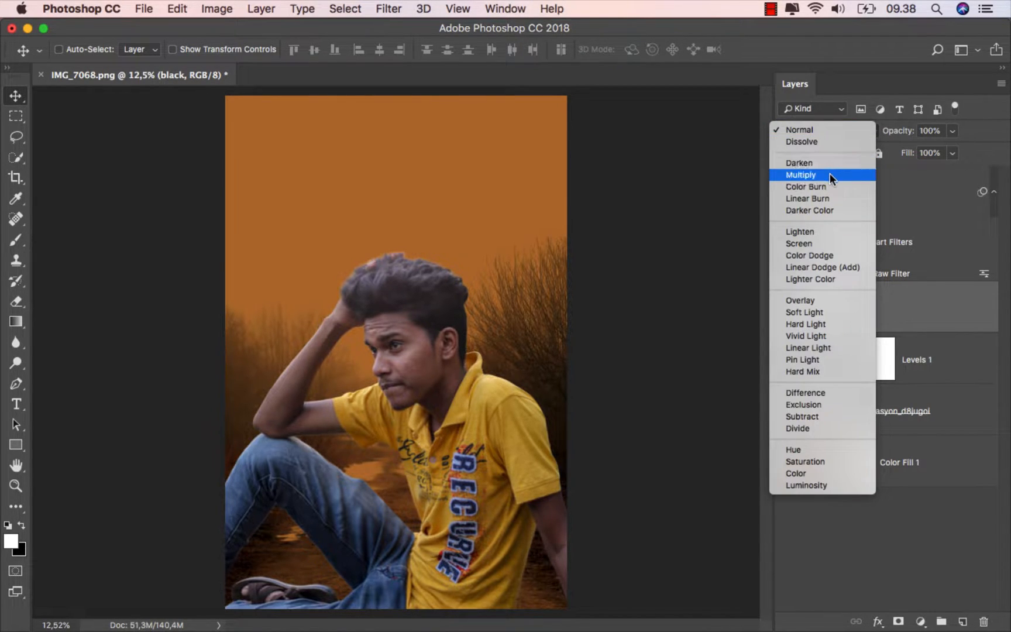
pyautogui.click(829, 174)
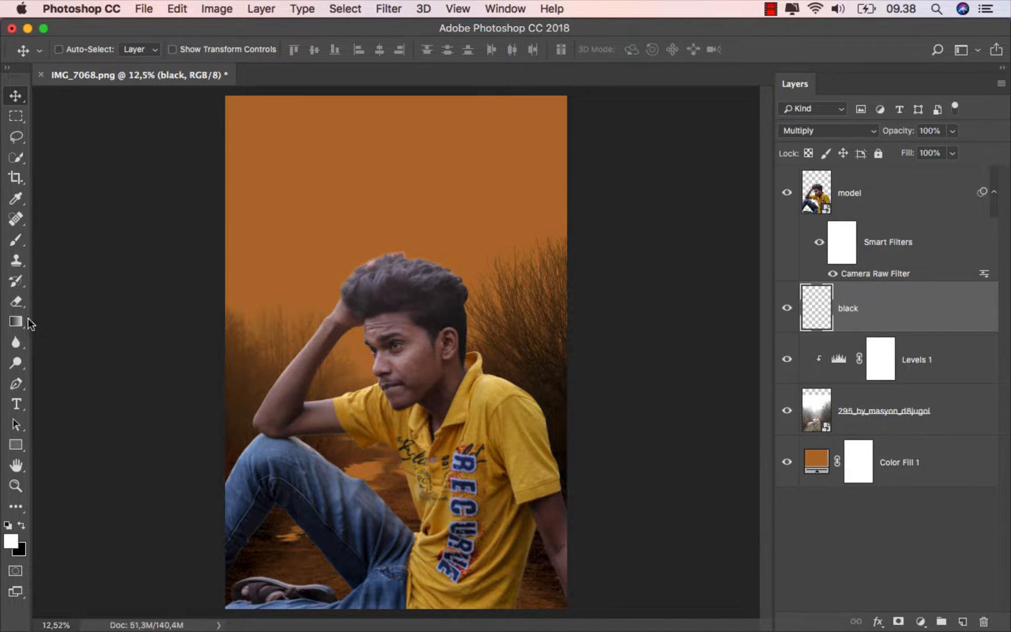
# - Draw a linear black-to-transparent gradient at 50% opacity upward from the bottom edge on the black layer
pyautogui.click(30, 324)
pyautogui.click(72, 317)
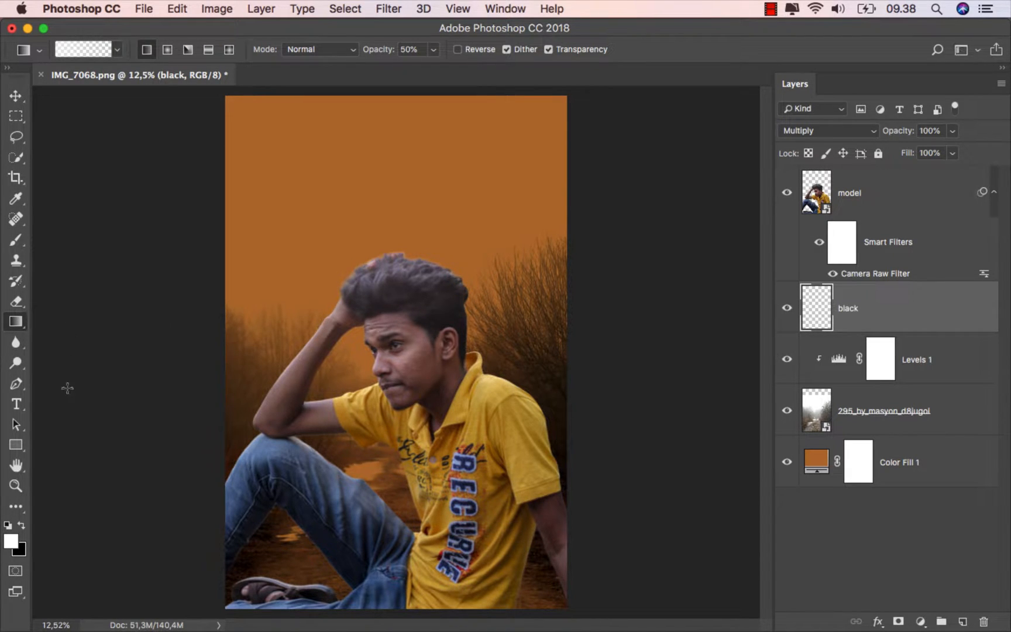
pyautogui.click(9, 527)
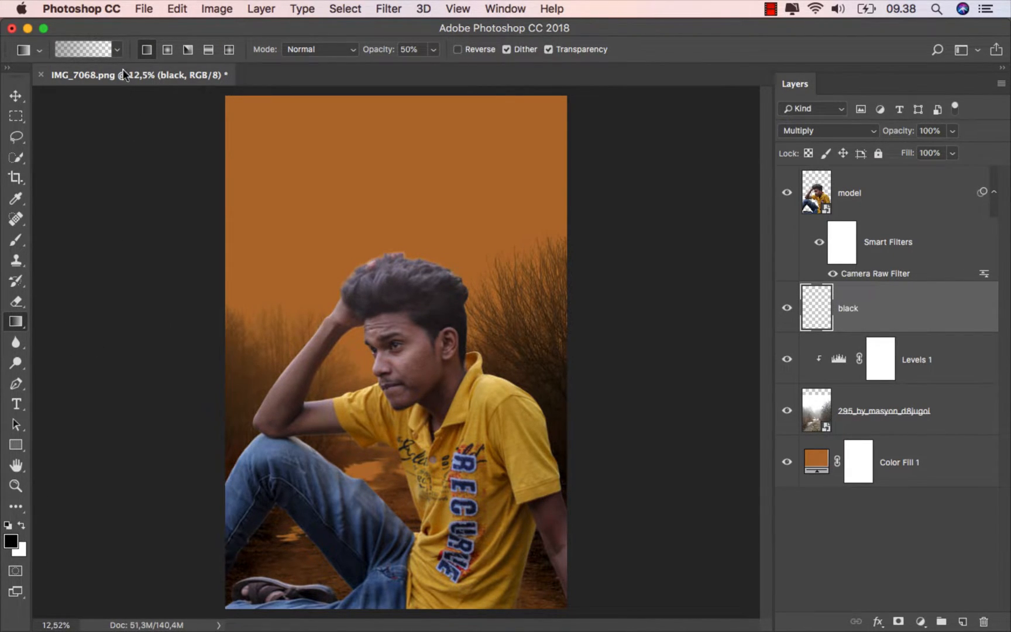
pyautogui.click(114, 51)
pyautogui.click(153, 52)
pyautogui.click(402, 48)
pyautogui.keyDown('alt'); pyautogui.scroll(-1, 463, 395); pyautogui.keyUp('alt')
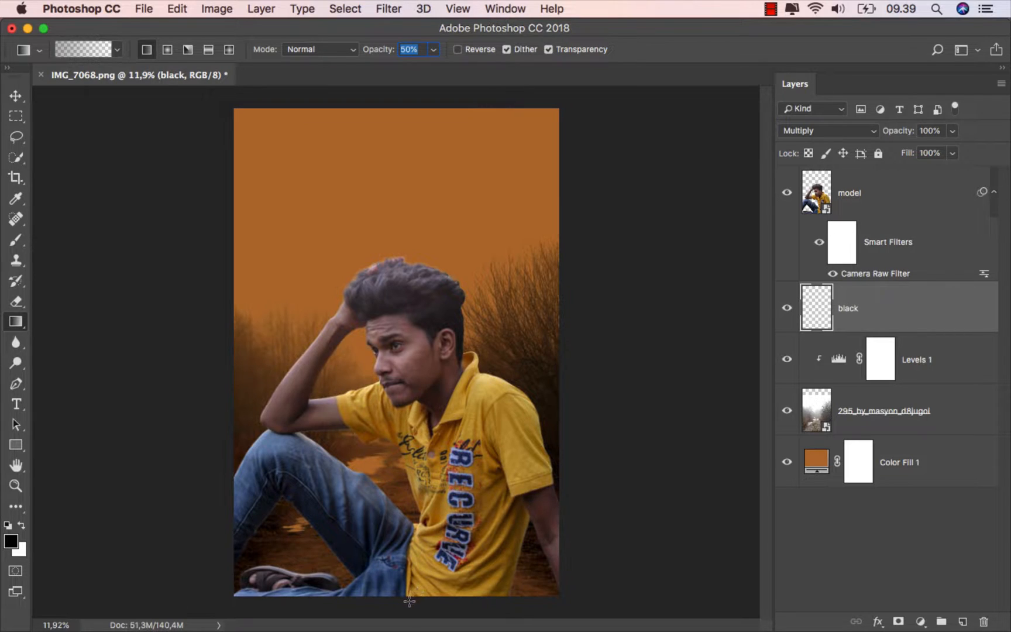
pyautogui.moveTo(399, 609); pyautogui.dragTo(400, 480)
# - Set the black layer to Soft Light, add two more upward gradients from the bottom edge, and compare the effect
pyautogui.click(810, 129)
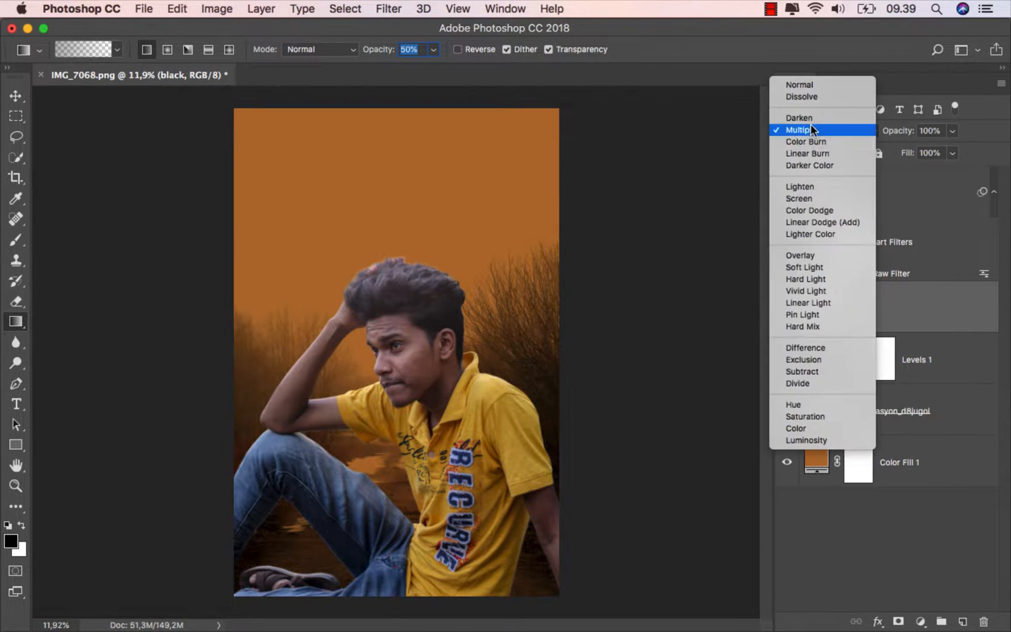
pyautogui.click(824, 269)
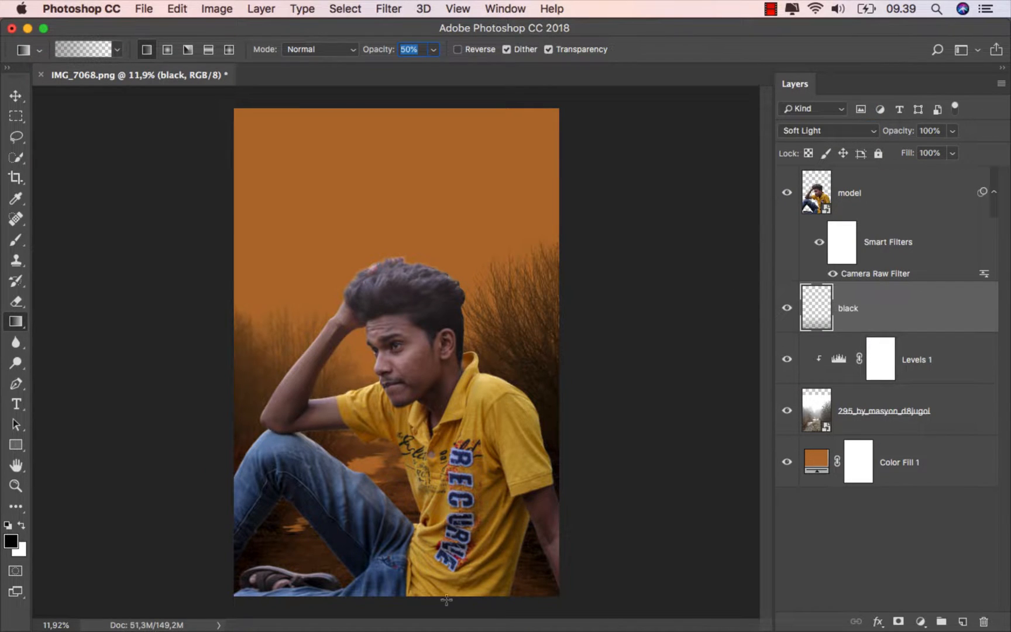
pyautogui.moveTo(397, 602); pyautogui.dragTo(396, 437)
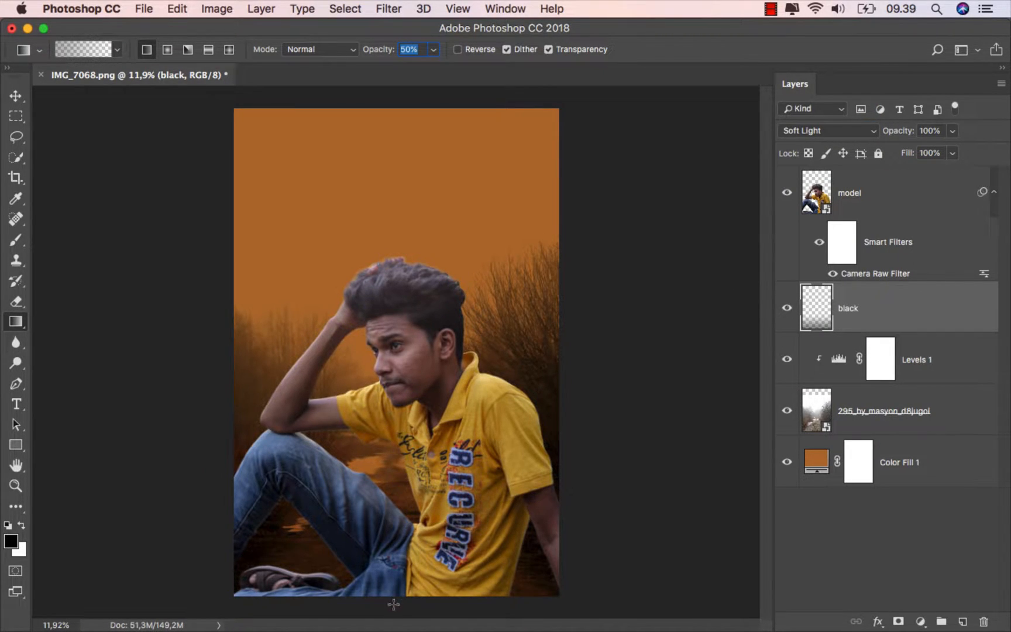
pyautogui.moveTo(391, 618); pyautogui.dragTo(393, 474)
pyautogui.click(19, 102)
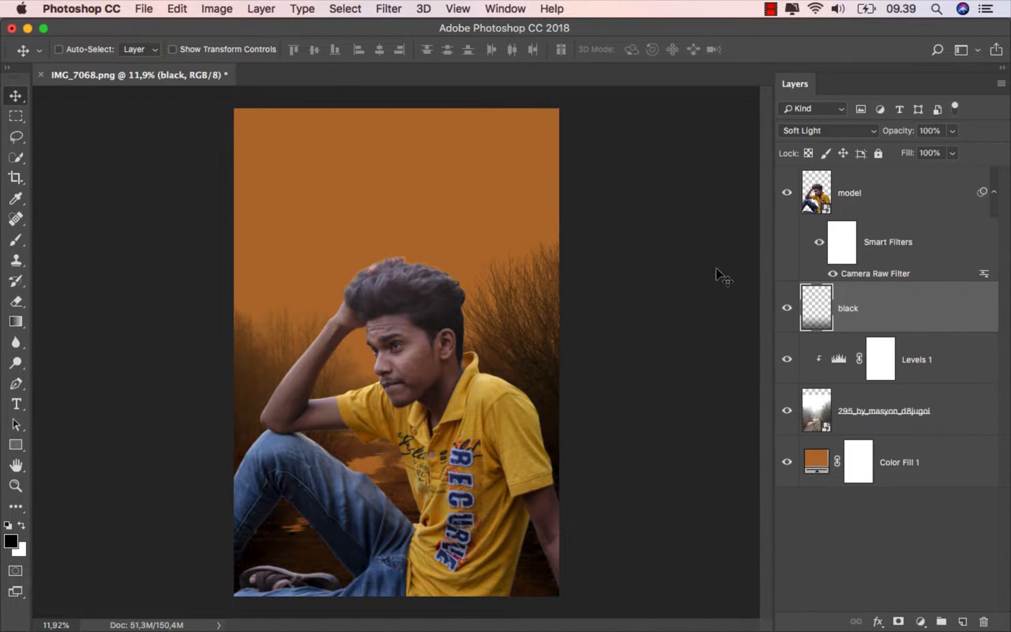
pyautogui.click(786, 307)
pyautogui.click(787, 308)
# - Create a layer directly above Color Fill 1 and name it "color"
pyautogui.click(925, 464)
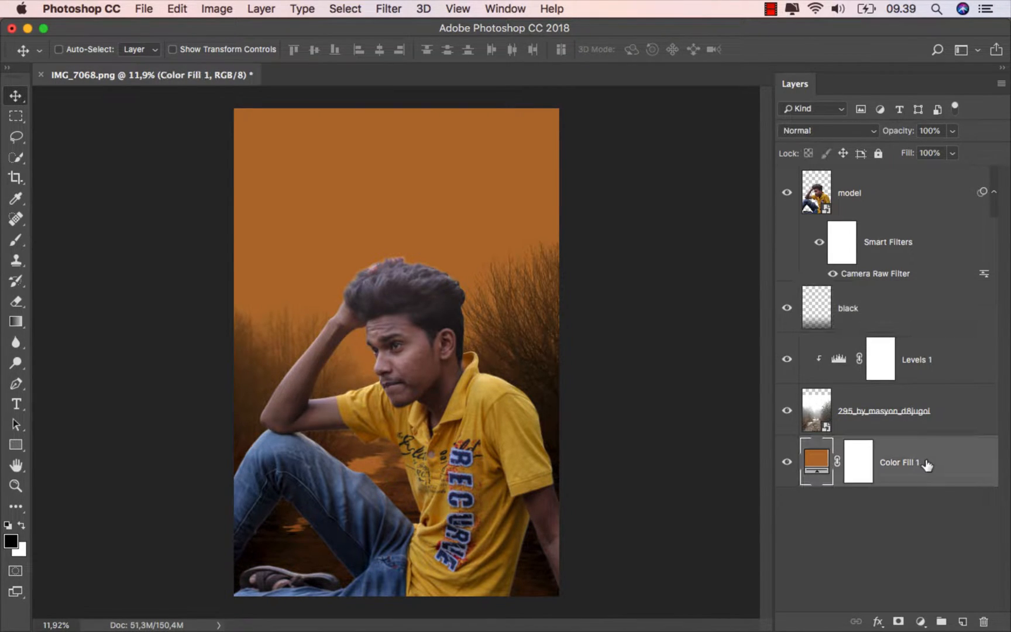
pyautogui.click(963, 621)
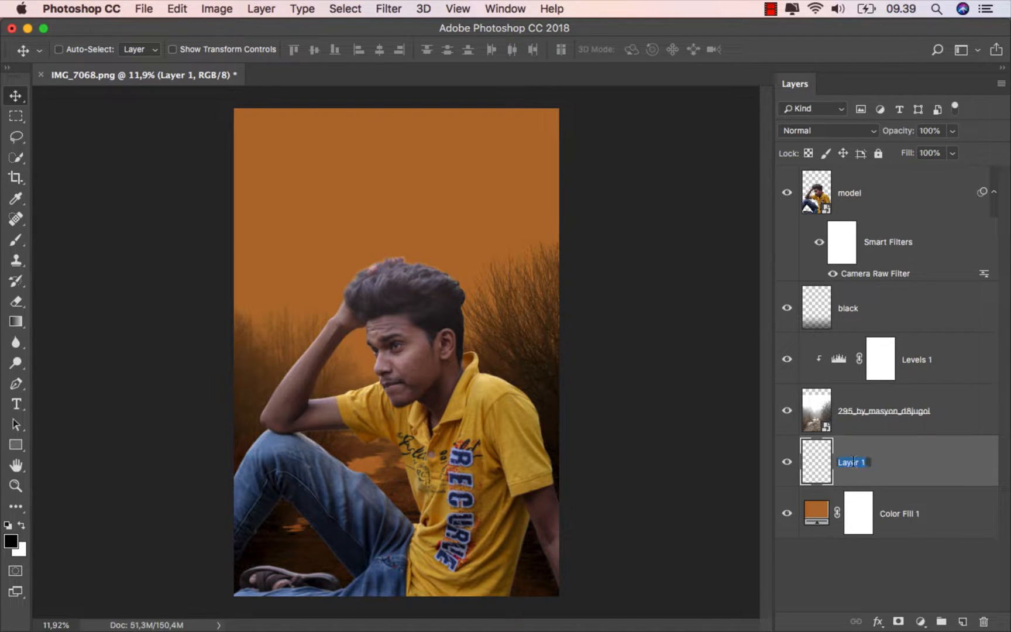
pyautogui.write('color')
pyautogui.press('Return')
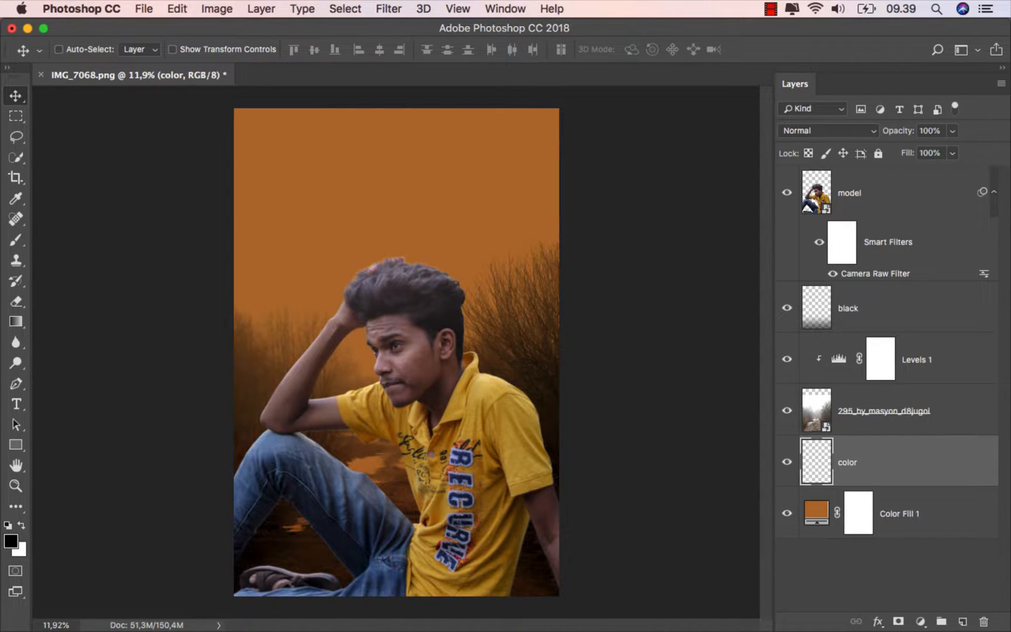
# - Prepare the Brush tool with a soft round tip, 0% hardness, and 100% opacity
pyautogui.click(16, 239)
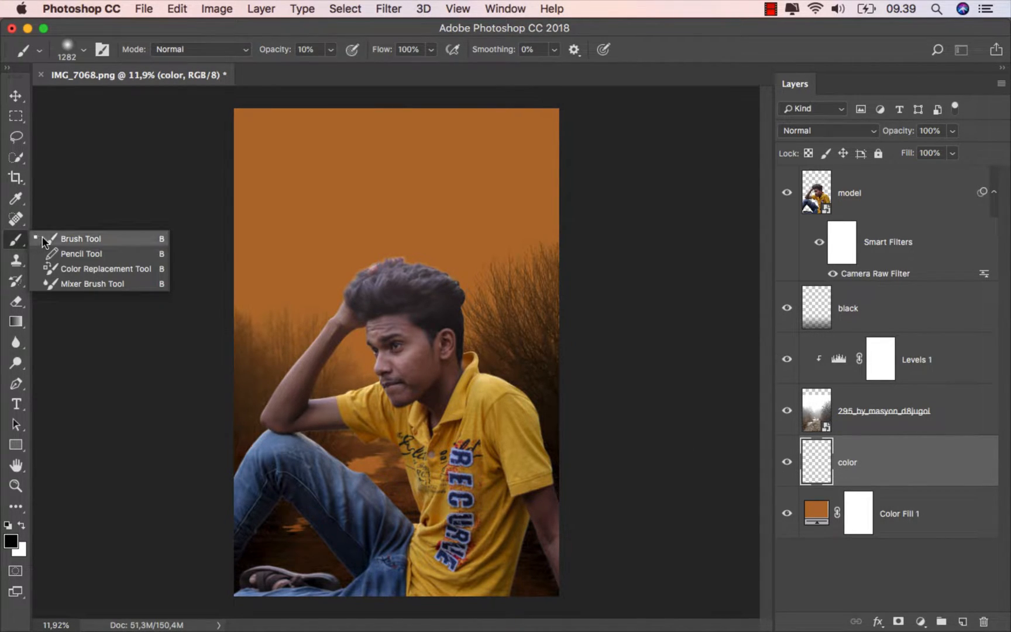
pyautogui.click(42, 236)
pyautogui.moveTo(331, 53); pyautogui.dragTo(448, 66)
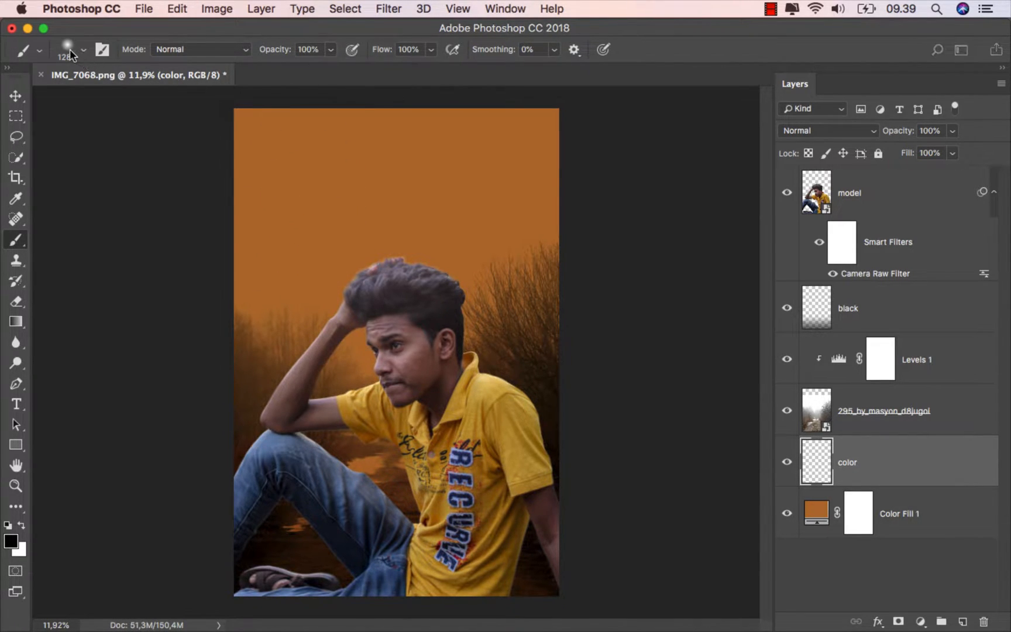
pyautogui.click(70, 50)
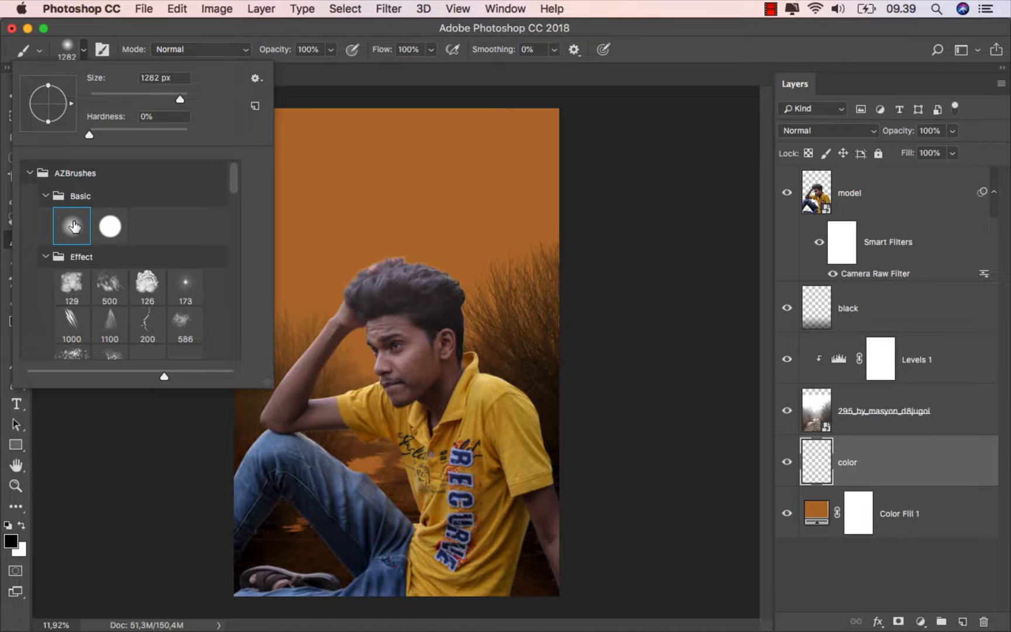
pyautogui.click(281, 37)
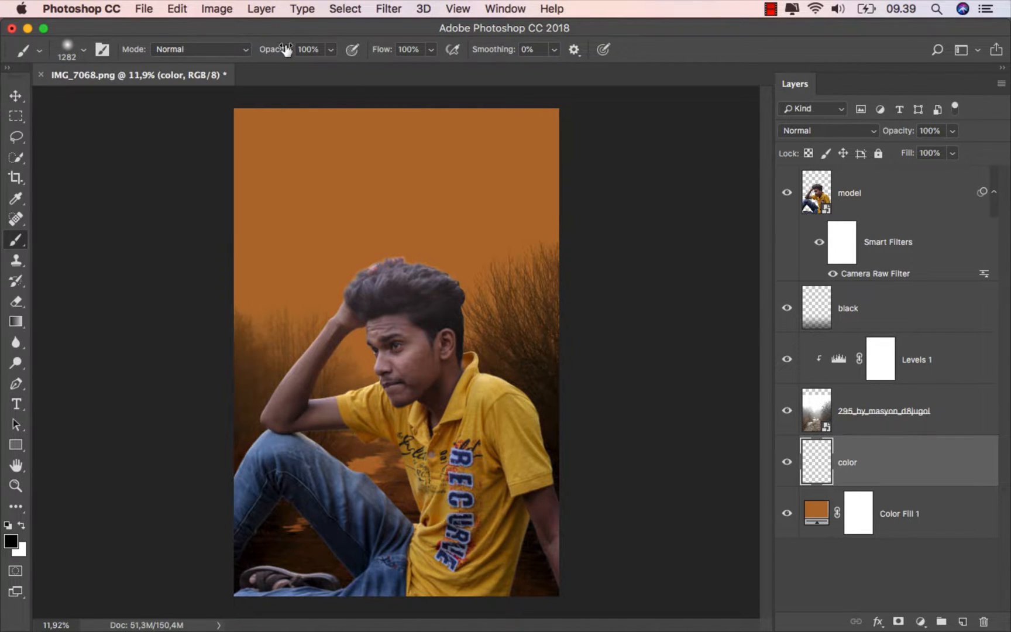
# - Sample the orange background as foreground colour, raise its brightness to 100%, and shift the hue to yellow-orange for the brush
pyautogui.click(12, 543)
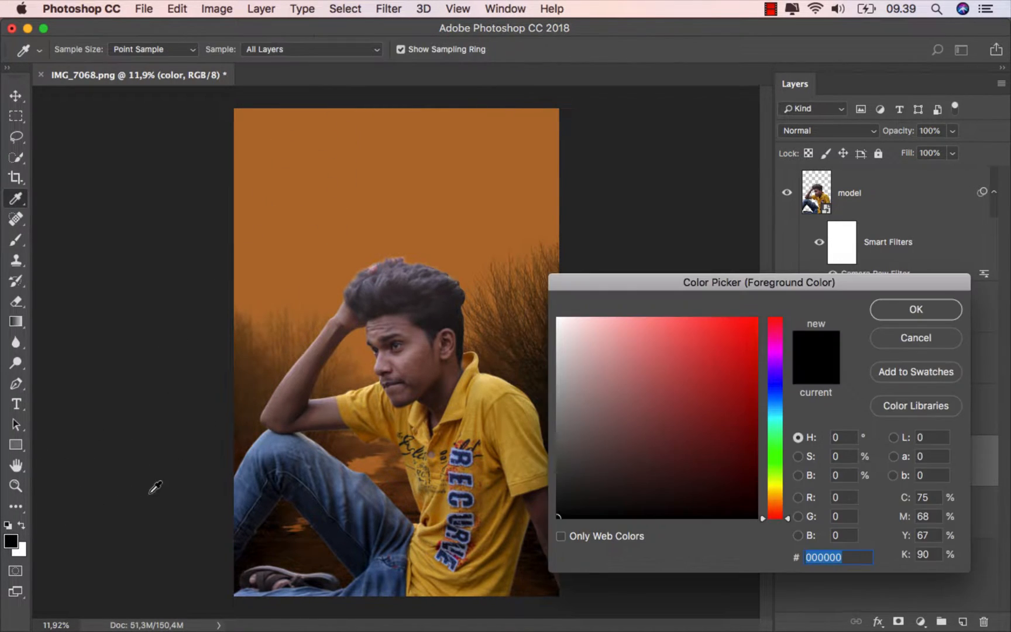
pyautogui.click(369, 206)
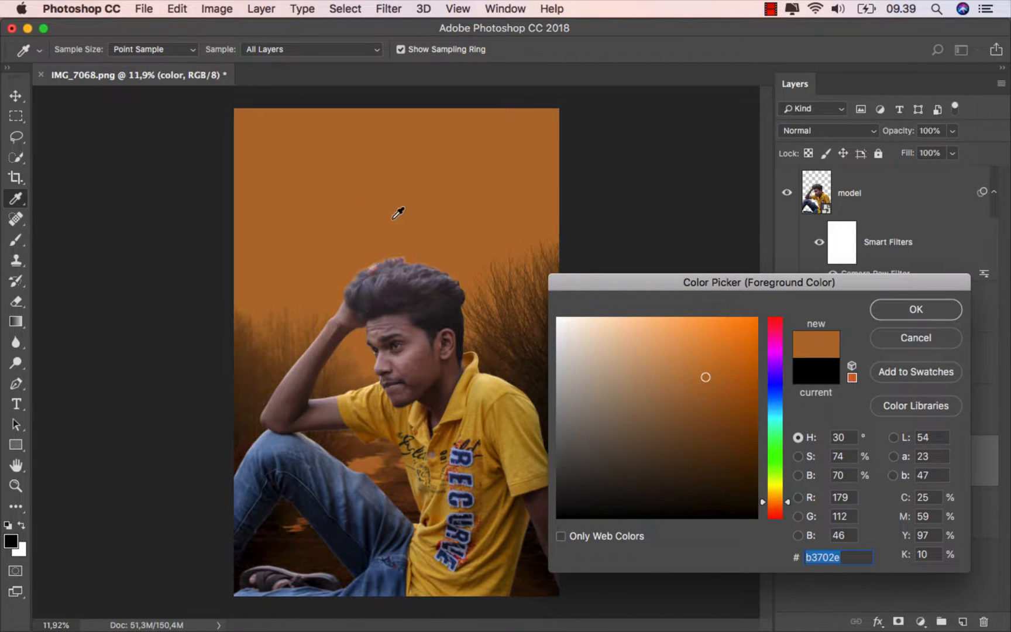
pyautogui.moveTo(705, 376); pyautogui.dragTo(710, 309)
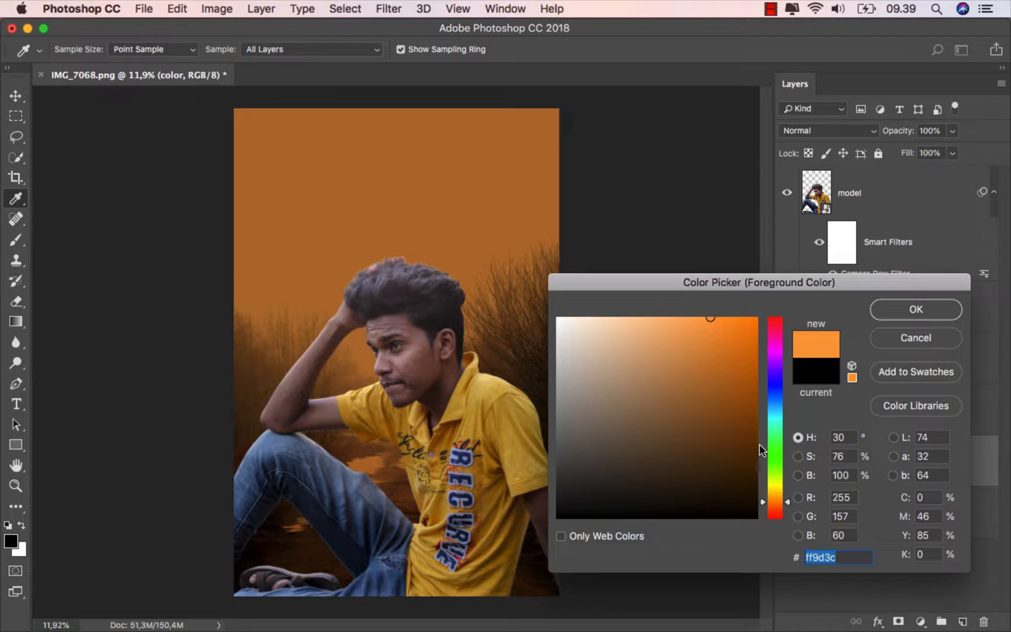
pyautogui.moveTo(779, 500); pyautogui.dragTo(778, 494)
pyautogui.click(898, 310)
pyautogui.press('b')
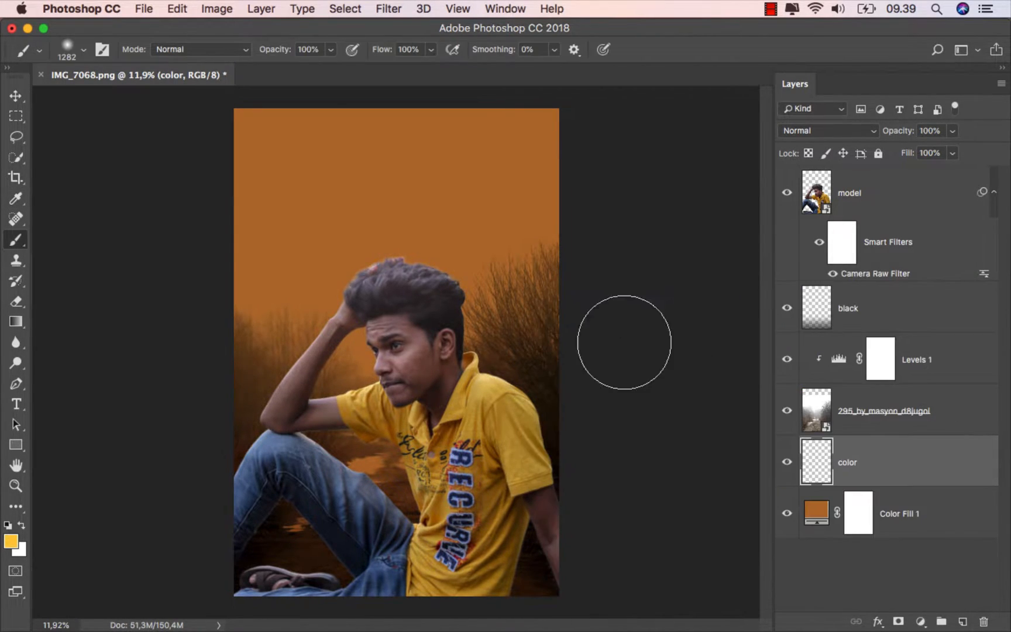
# - Enlarge the brush to 2400 px and paint a single soft glow behind the model's head on the color layer
pyautogui.press(']')
pyautogui.press(']')
pyautogui.press(']')
pyautogui.press(']')
pyautogui.press(']')
pyautogui.press(']')
pyautogui.press(']')
pyautogui.press(']')
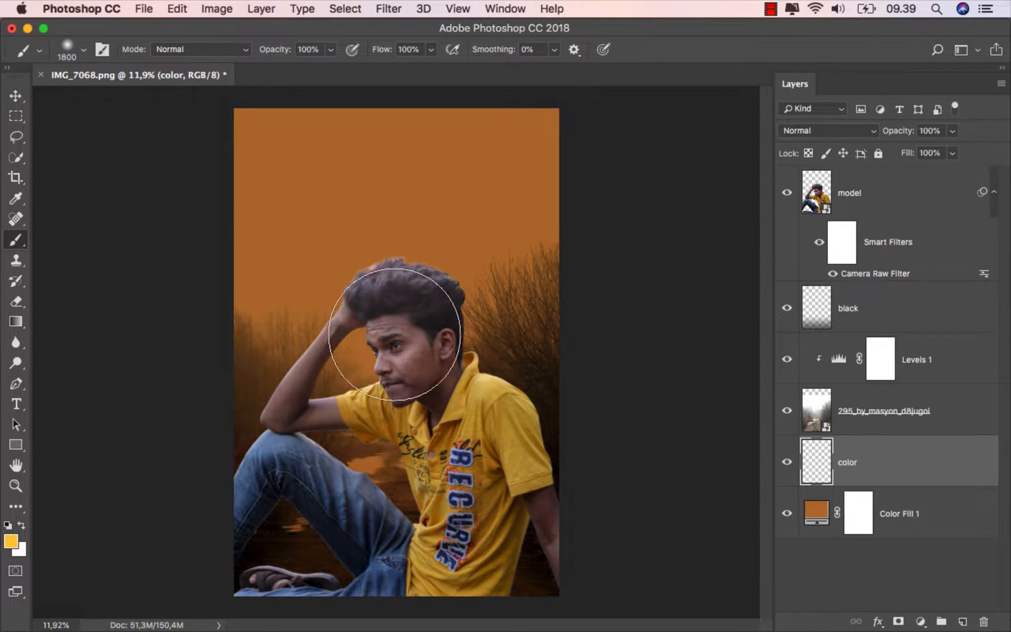
pyautogui.press(']')
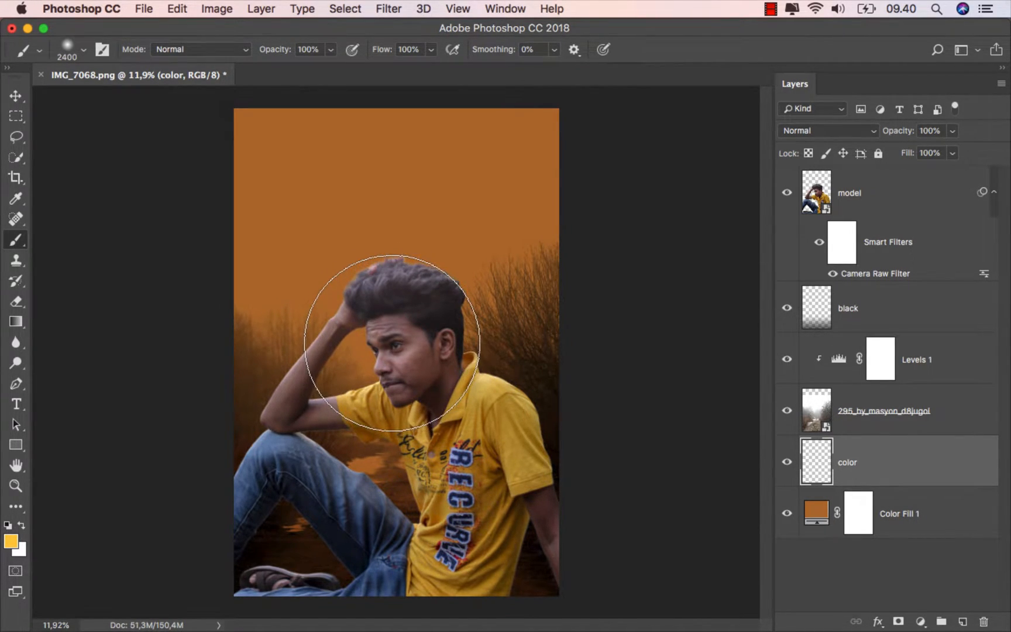
pyautogui.click(392, 343)
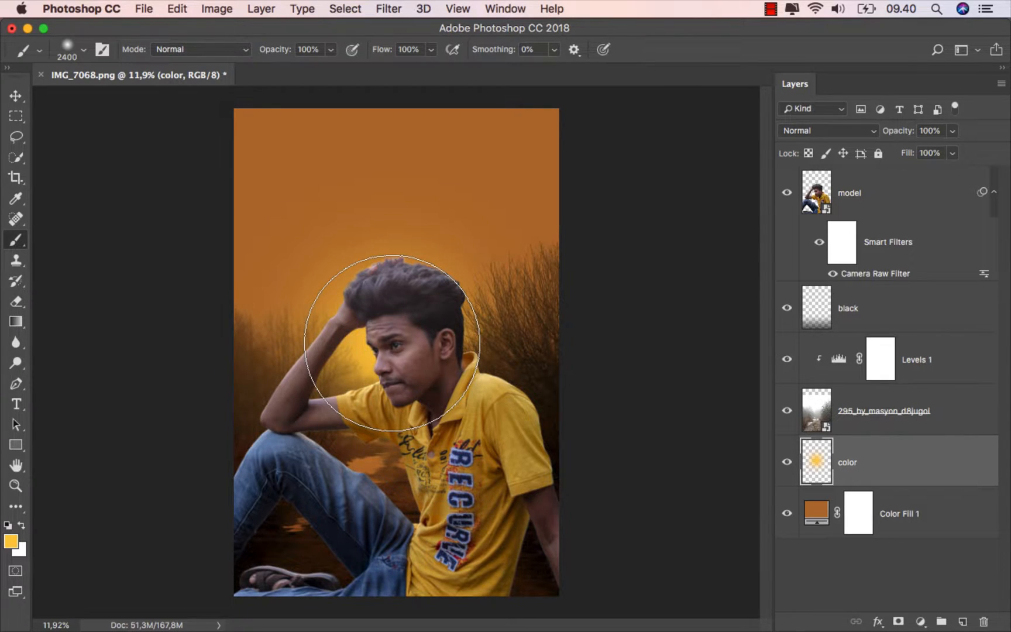
# - Set the color layer's blend mode to Overlay and move the glow upward behind the head
pyautogui.click(798, 131)
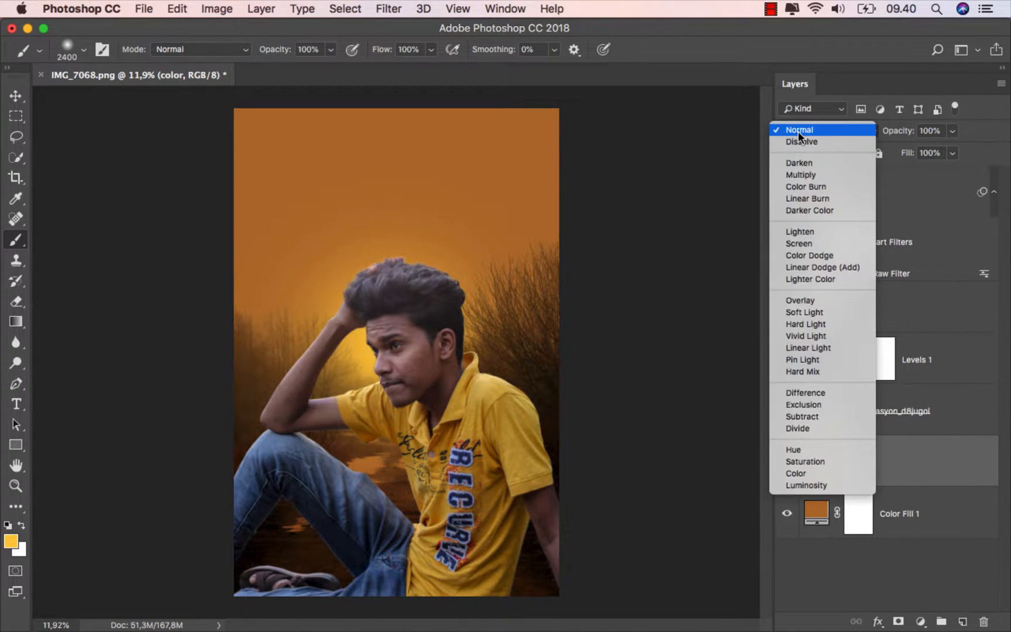
pyautogui.click(810, 299)
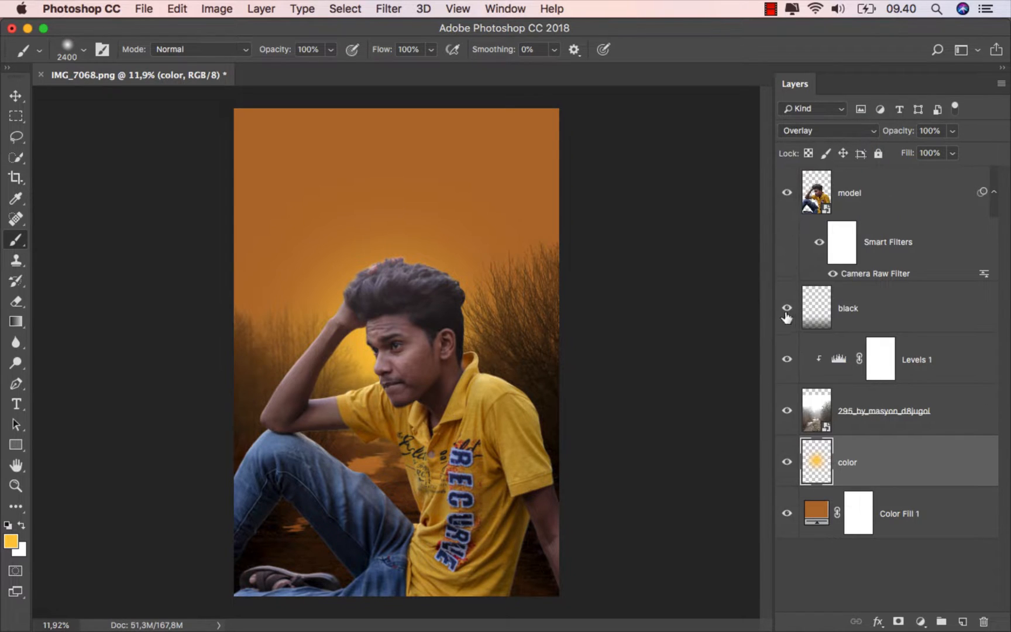
pyautogui.click(16, 97)
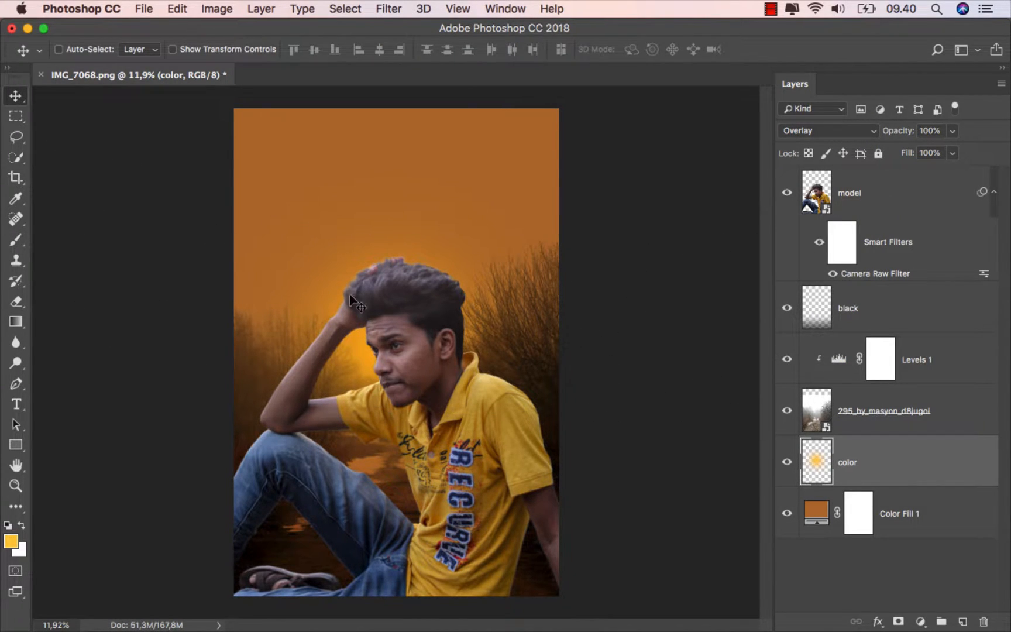
pyautogui.moveTo(400, 337); pyautogui.dragTo(400, 296)
# - Enlarge the glow beyond the canvas edges with Free Transform, then nudge it slightly upward
pyautogui.press('super+t')
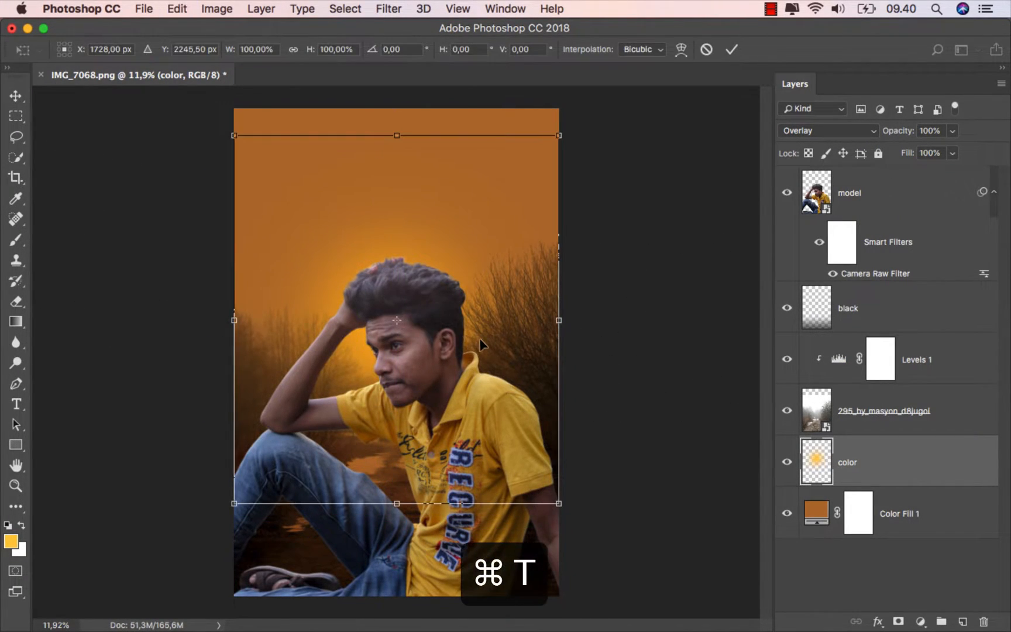
pyautogui.scroll(-1, 485, 361)
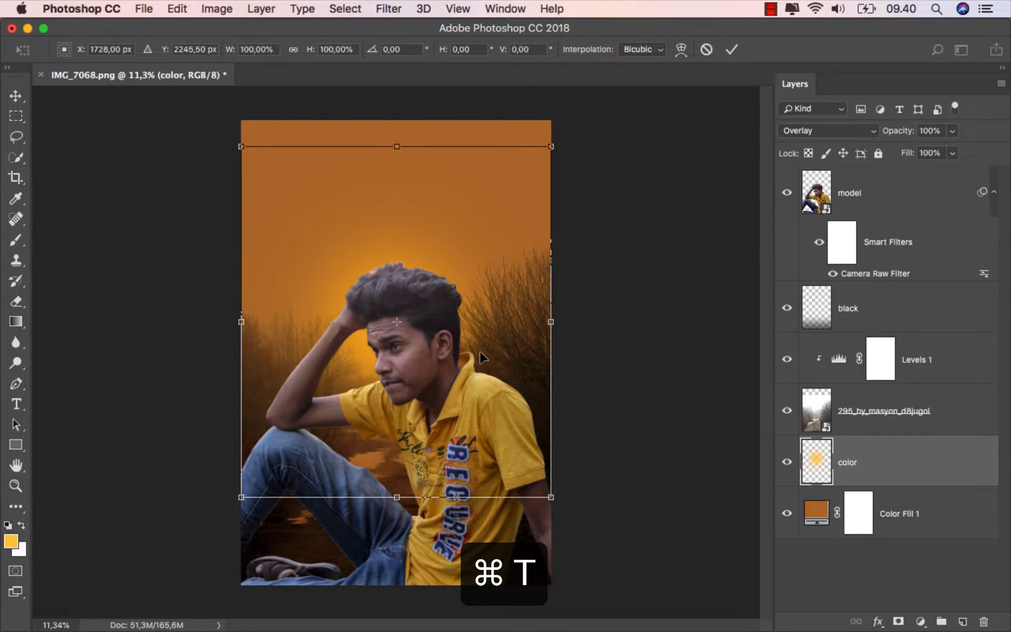
pyautogui.moveTo(549, 148); pyautogui.dragTo(626, 87)
pyautogui.moveTo(488, 251)
pyautogui.mouseDown()
pyautogui.moveTo(488, 236)
pyautogui.moveTo(488, 244)
pyautogui.mouseUp()
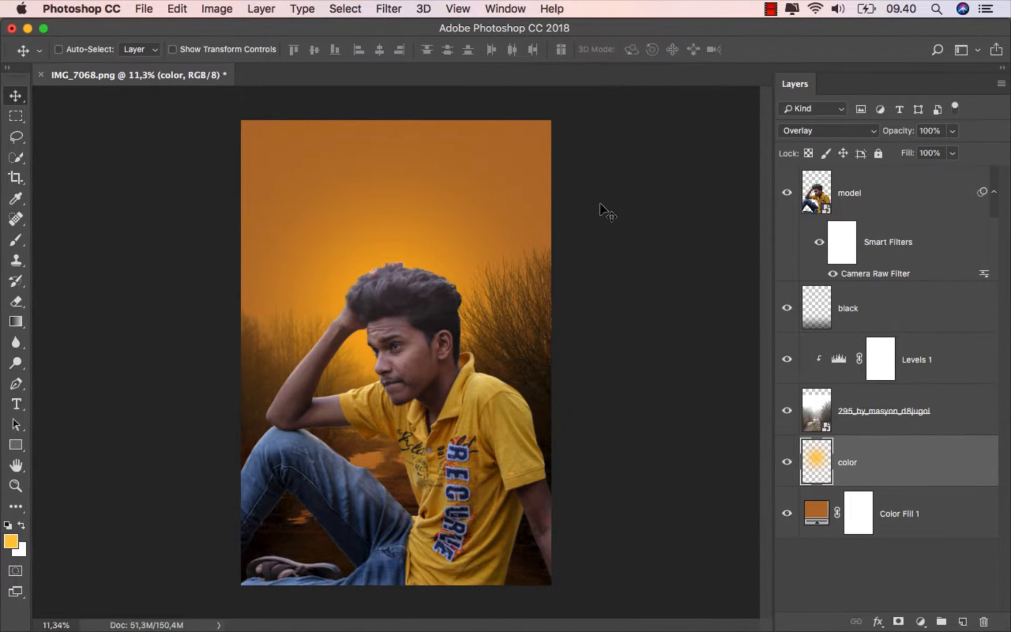
pyautogui.moveTo(418, 310); pyautogui.dragTo(417, 297)
# - Duplicate the color layer, lower the copy's opacity to 50%, and move the copied glow slightly down
pyautogui.press('super+j')
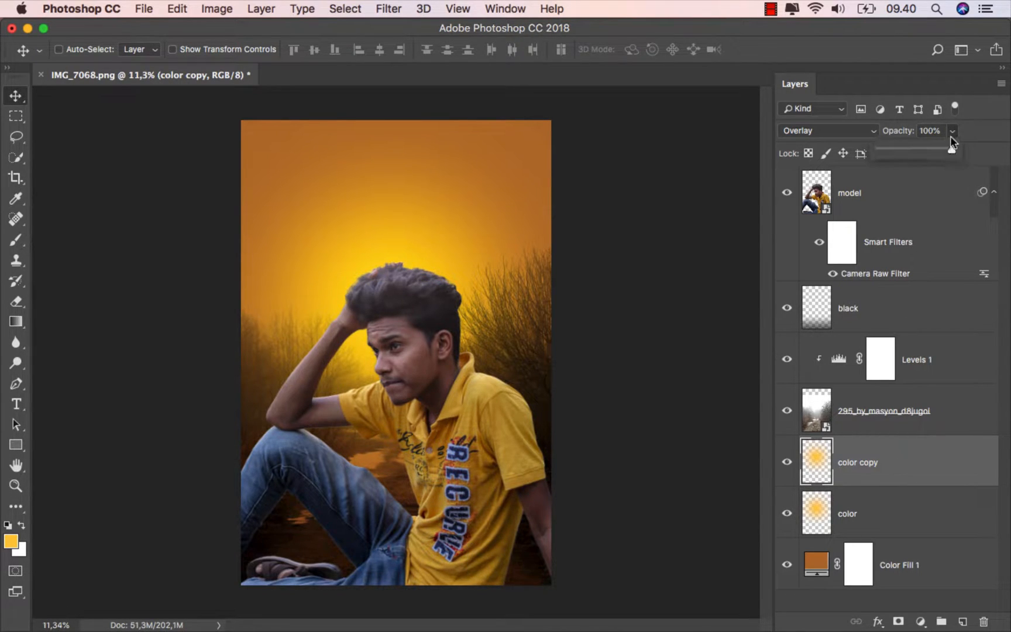
pyautogui.moveTo(916, 157); pyautogui.dragTo(916, 154)
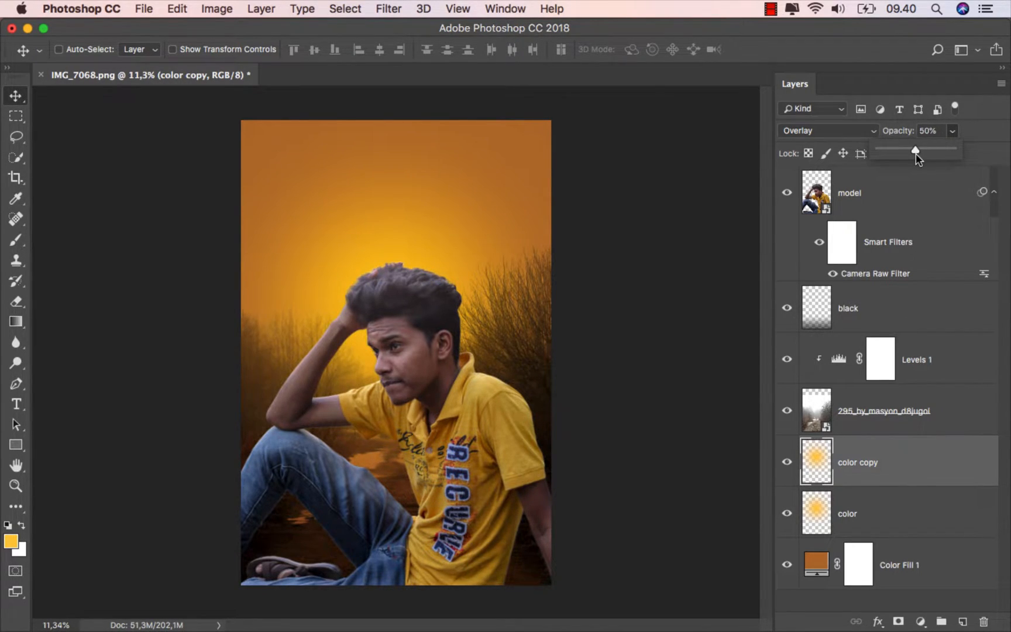
pyautogui.click(898, 455)
pyautogui.click(789, 464)
pyautogui.click(790, 464)
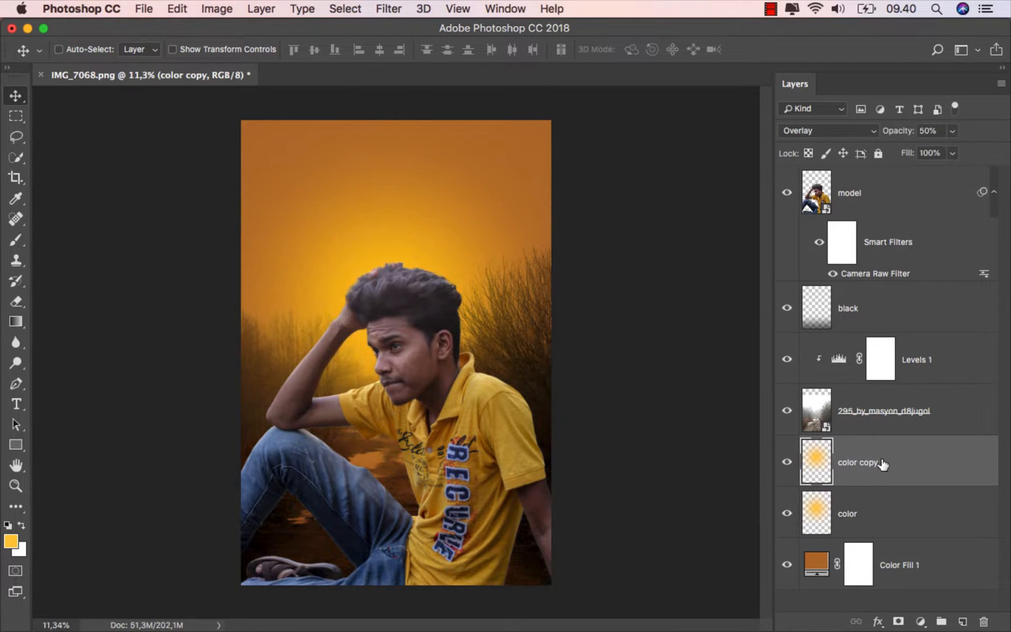
pyautogui.moveTo(395, 265); pyautogui.dragTo(397, 289)
pyautogui.scroll(4, 663, 351)
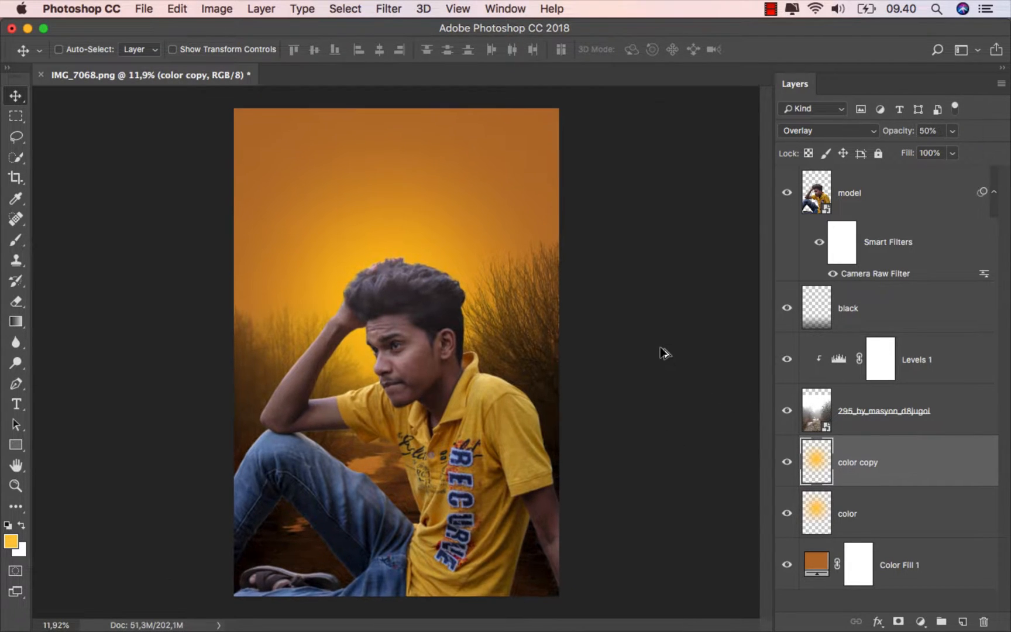
pyautogui.scroll(-1, 663, 351)
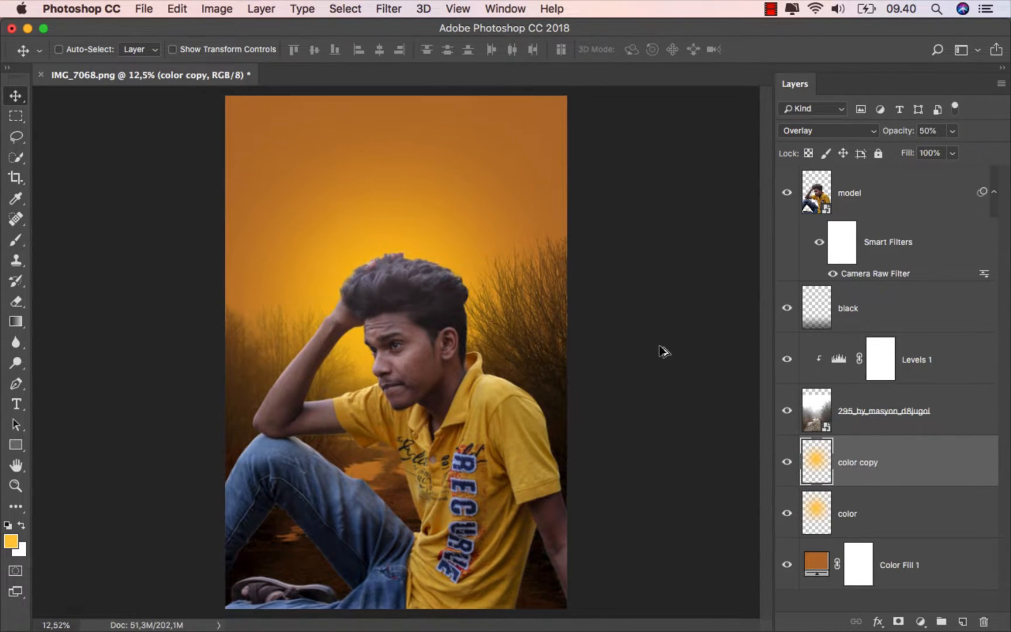
# - Add a Hue/Saturation adjustment layer above the model layer
pyautogui.click(912, 204)
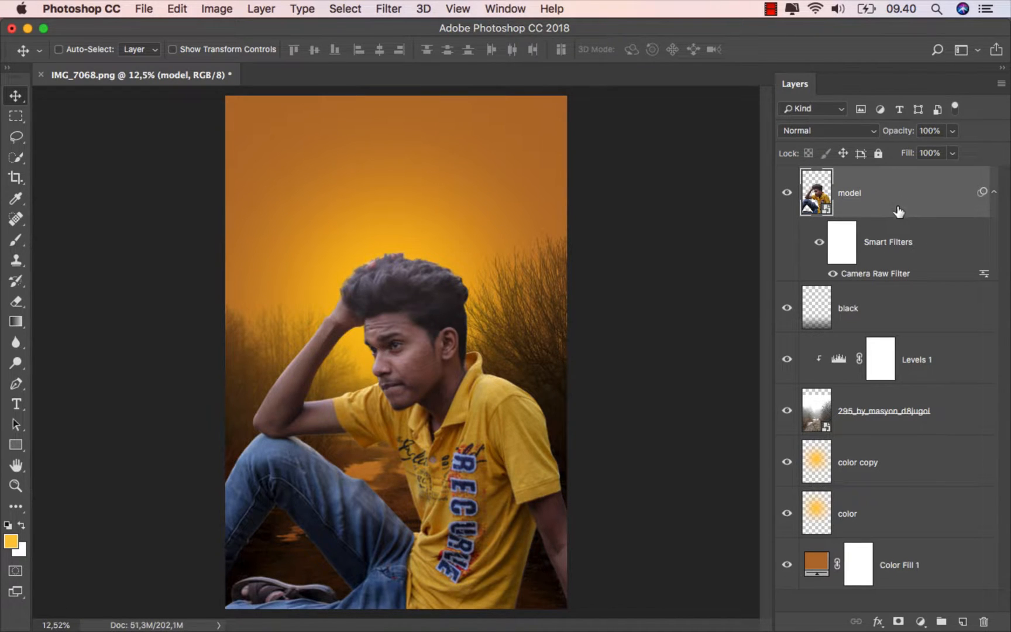
pyautogui.click(927, 619)
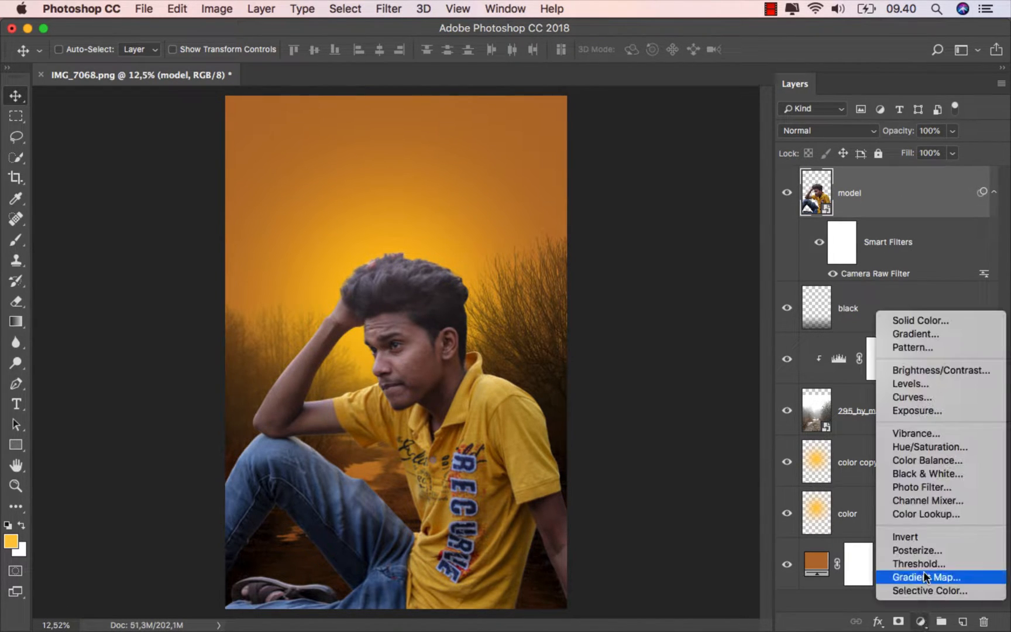
pyautogui.click(966, 446)
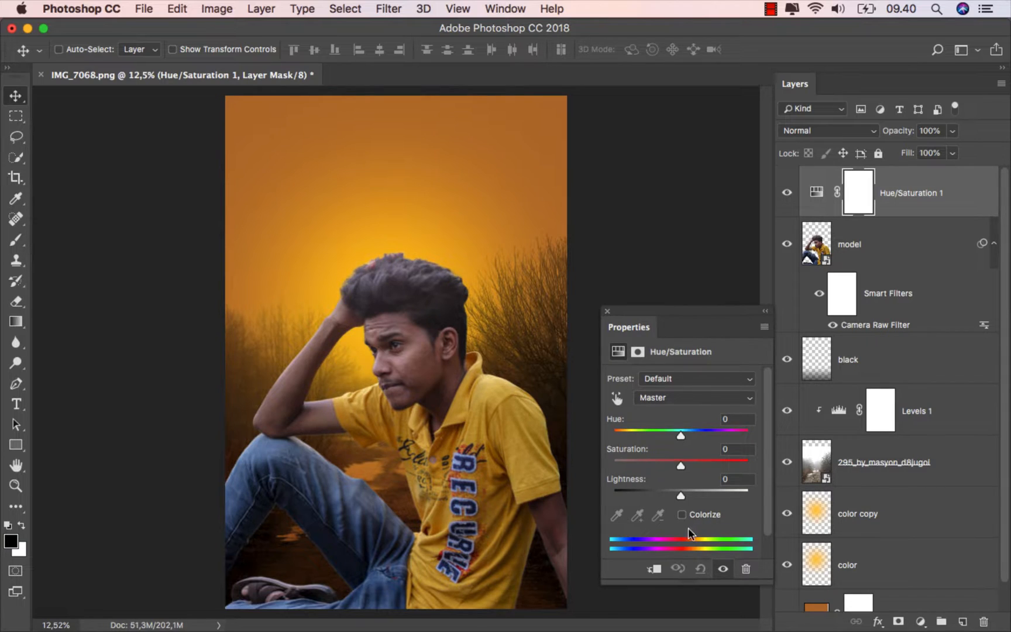
# - Clip the Hue/Saturation adjustment to the model layer and set the Reds saturation to -20
pyautogui.click(653, 568)
pyautogui.click(695, 400)
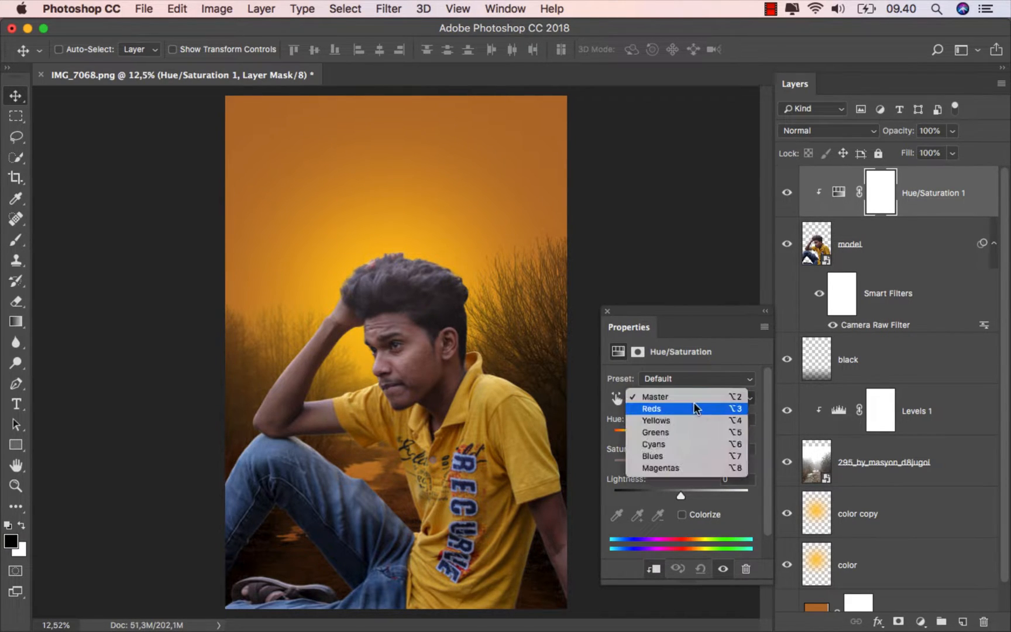
pyautogui.click(692, 408)
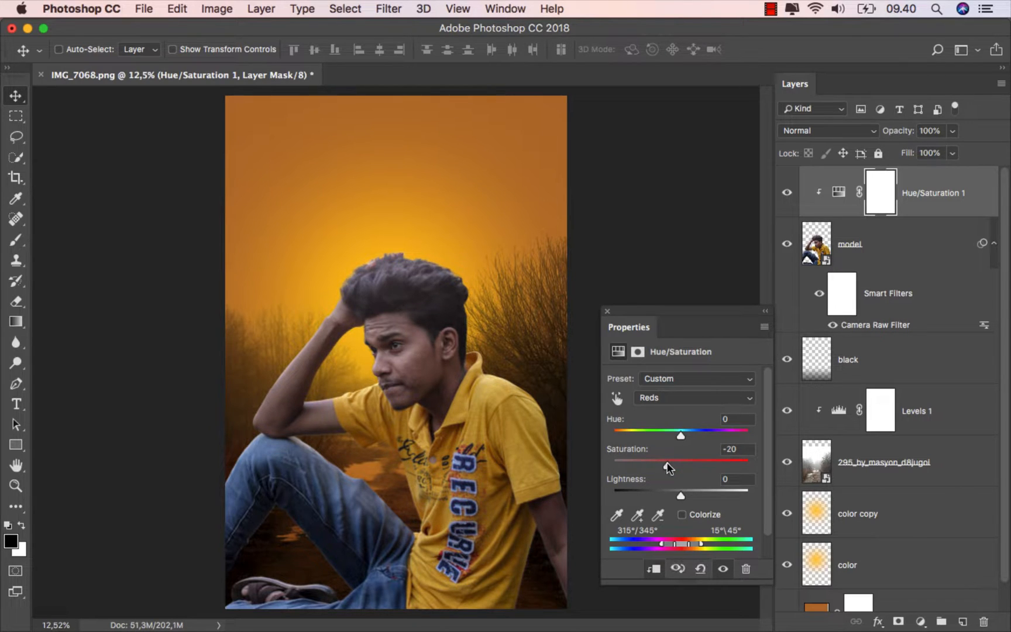
pyautogui.click(608, 312)
pyautogui.click(787, 195)
pyautogui.press('super+2')
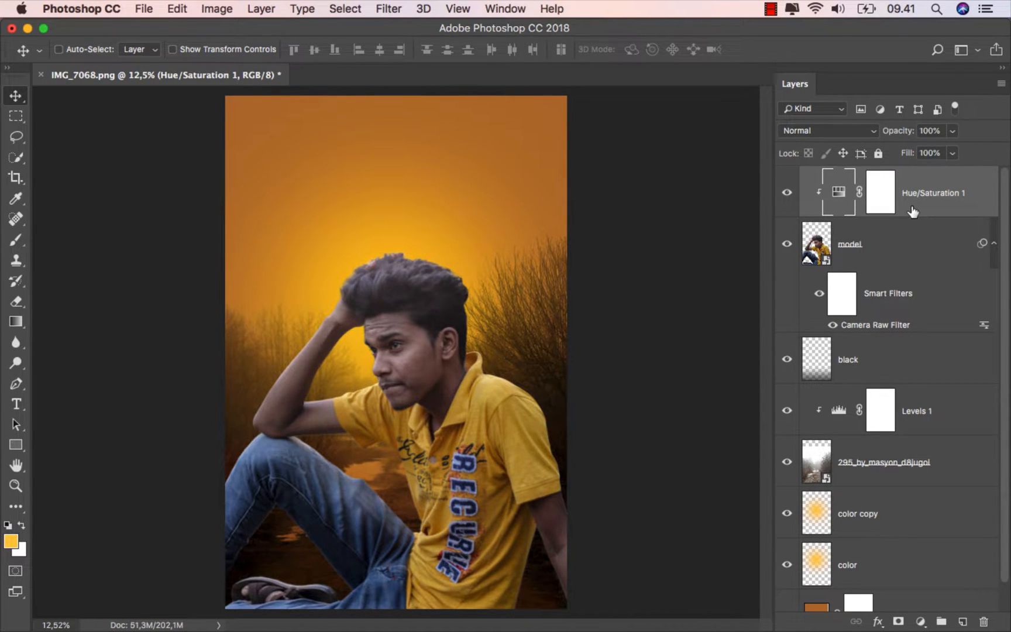
# - Add a Brightness/Contrast adjustment clipped to the model and set its brightness to -96
pyautogui.click(922, 622)
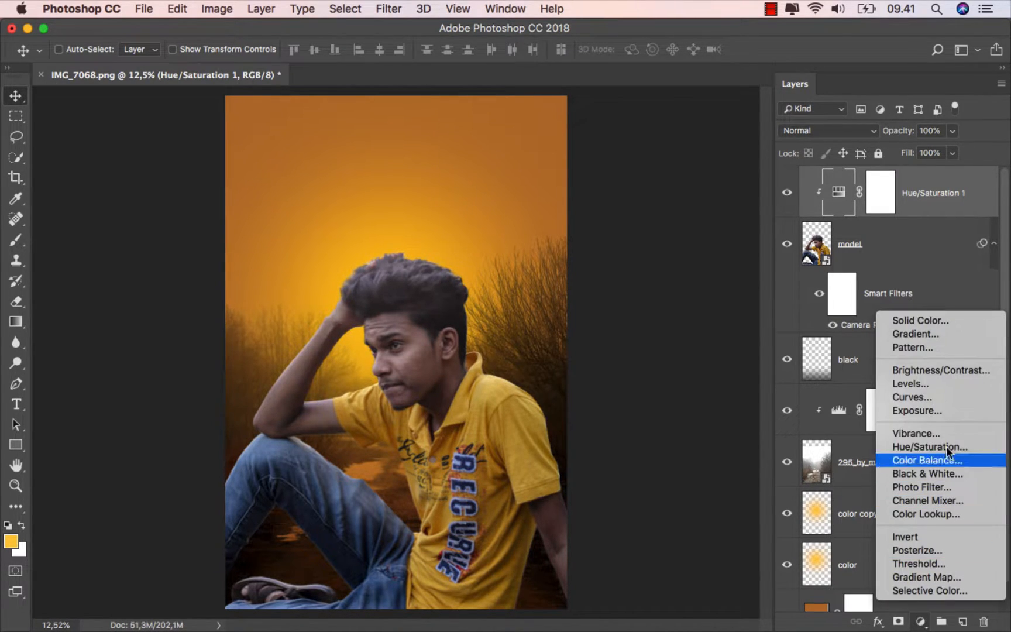
pyautogui.click(942, 370)
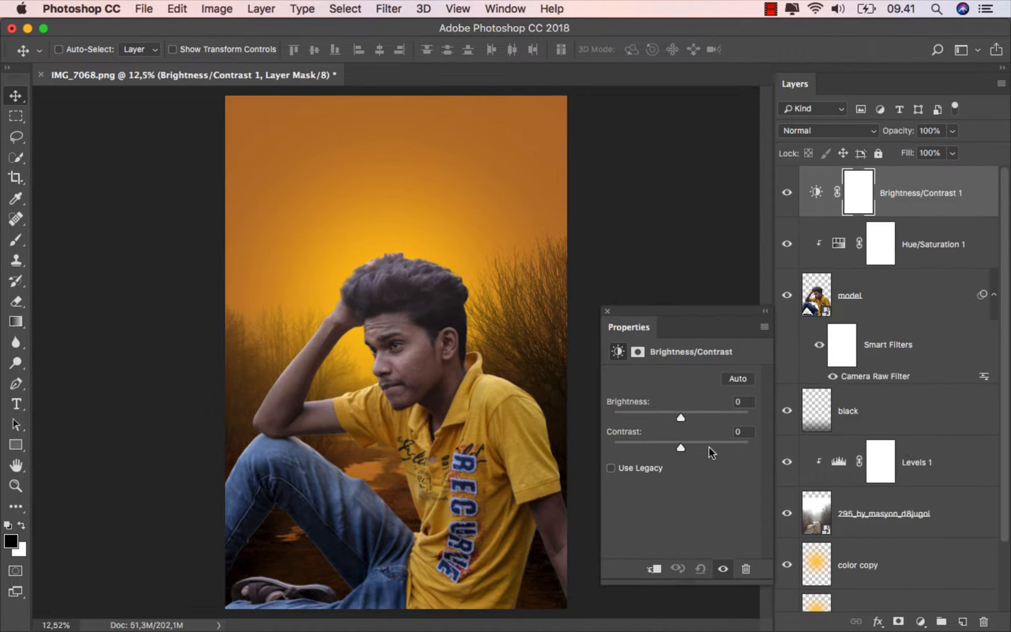
pyautogui.click(654, 567)
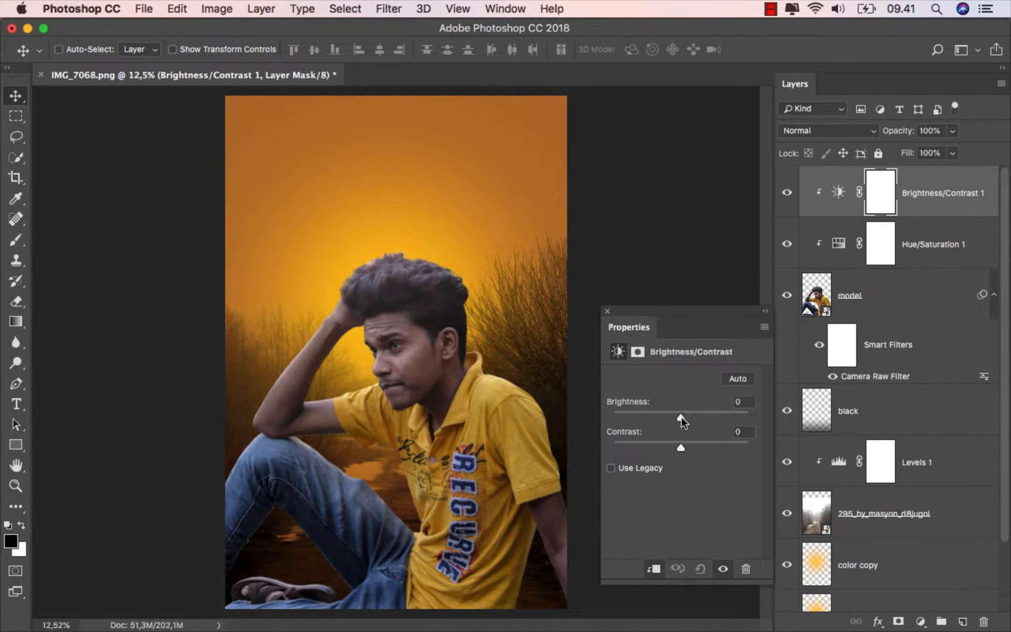
pyautogui.moveTo(681, 416); pyautogui.dragTo(646, 416)
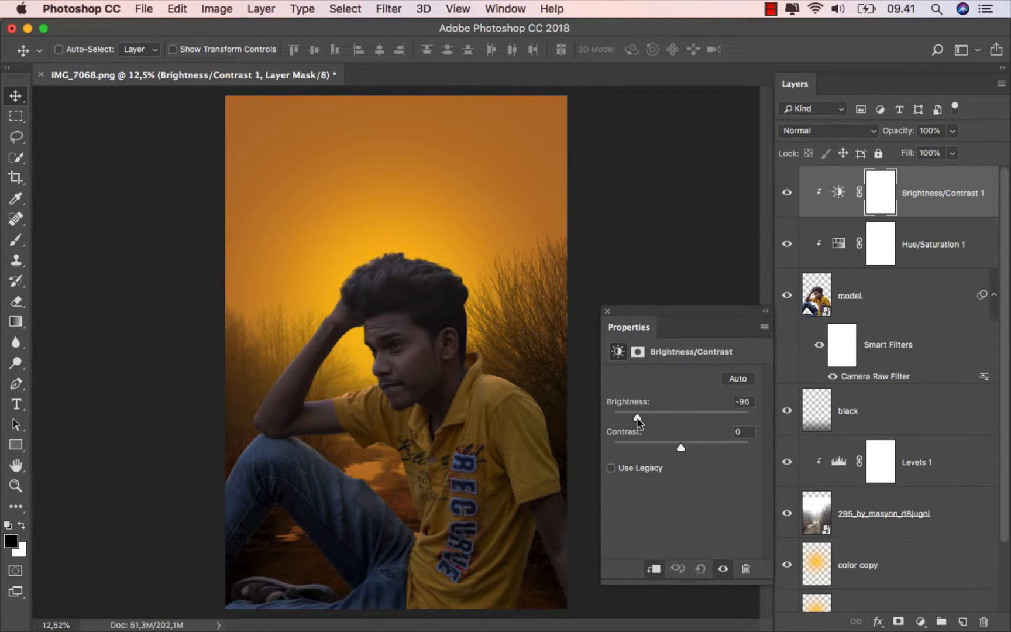
pyautogui.click(608, 310)
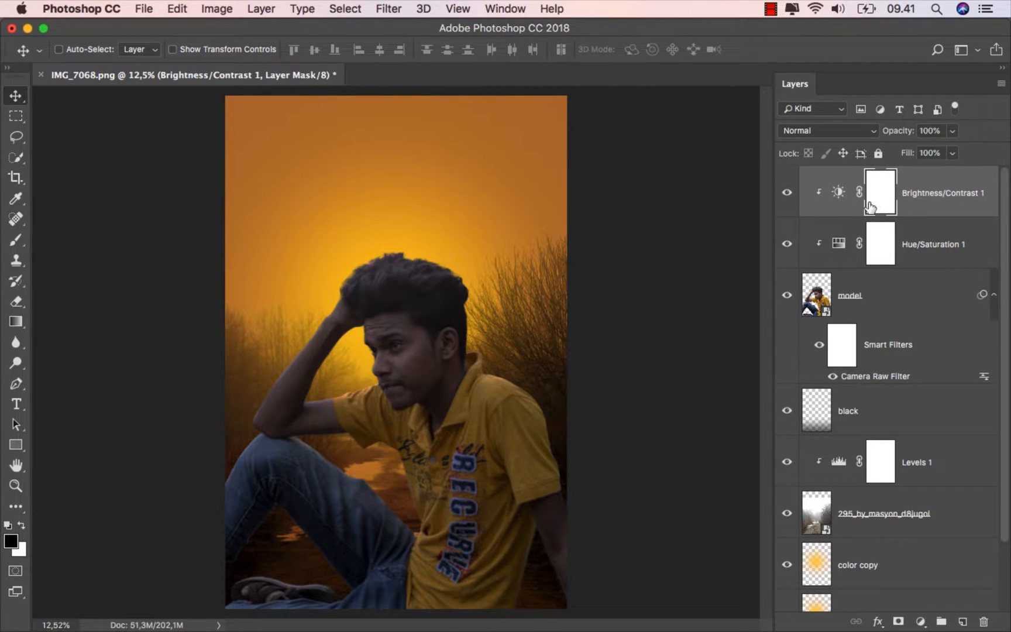
# - Set up a soft Brush for masking with 17% opacity, 300 px size and 0% hardness
pyautogui.click(18, 240)
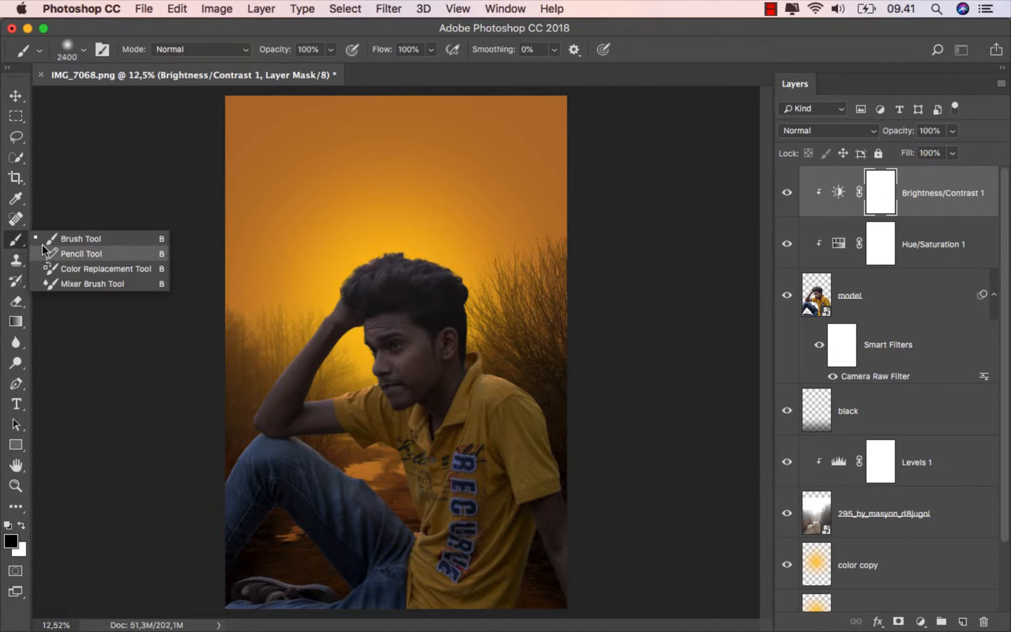
pyautogui.click(70, 235)
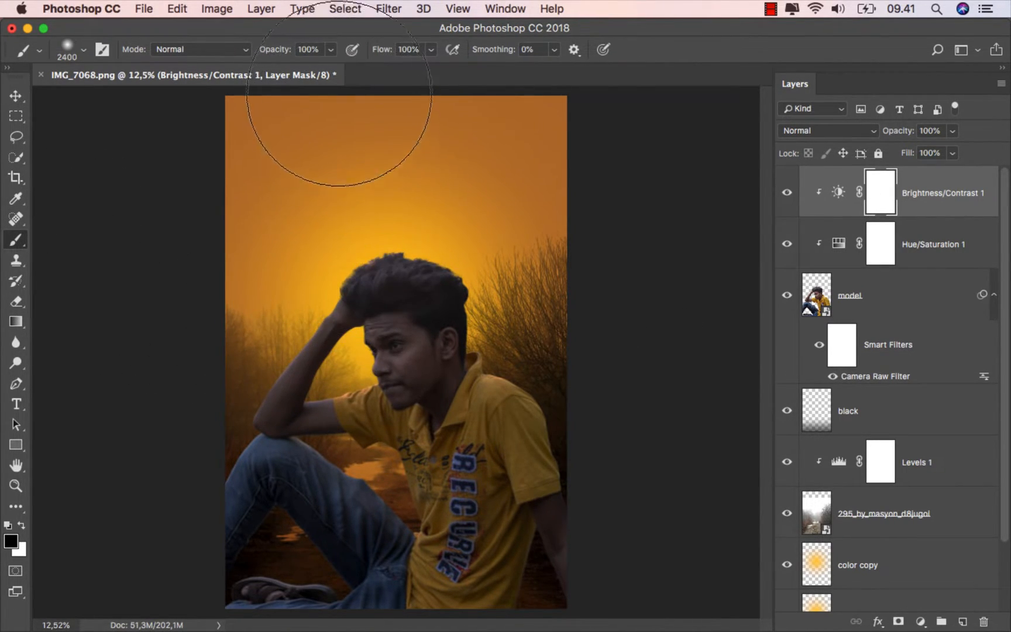
pyautogui.click(330, 49)
pyautogui.moveTo(270, 70); pyautogui.dragTo(270, 69)
pyautogui.rightClick(359, 252)
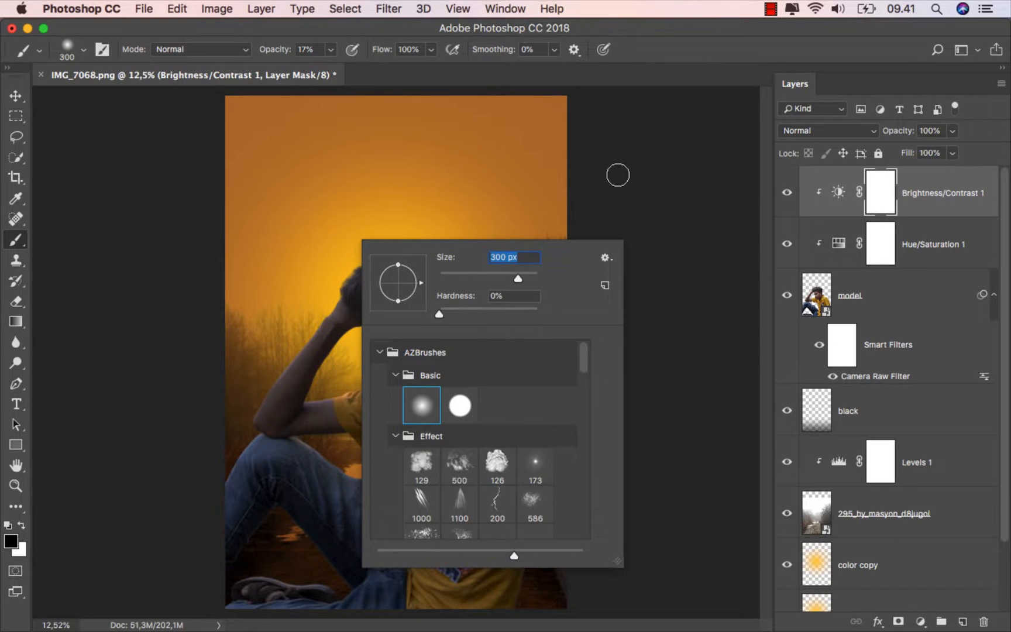
pyautogui.press('Return')
# - Enlarge the brush and paint black on the Brightness/Contrast mask over the model's face to restore its light
pyautogui.scroll(5, 366, 383)
pyautogui.moveTo(348, 329); pyautogui.dragTo(367, 329)
pyautogui.scroll(2, 365, 331)
pyautogui.scroll(2, 363, 331)
pyautogui.click(380, 303)
pyautogui.moveTo(409, 299)
pyautogui.mouseDown()
pyautogui.moveTo(391, 343)
pyautogui.moveTo(420, 369)
pyautogui.moveTo(364, 401)
pyautogui.moveTo(424, 400)
pyautogui.moveTo(373, 401)
pyautogui.mouseUp()
pyautogui.moveTo(325, 323)
pyautogui.mouseDown()
pyautogui.moveTo(481, 410)
pyautogui.moveTo(385, 416)
pyautogui.moveTo(241, 454)
pyautogui.moveTo(232, 470)
pyautogui.moveTo(366, 457)
pyautogui.moveTo(271, 438)
pyautogui.moveTo(308, 307)
pyautogui.moveTo(261, 438)
pyautogui.moveTo(356, 307)
pyautogui.moveTo(431, 259)
pyautogui.mouseUp()
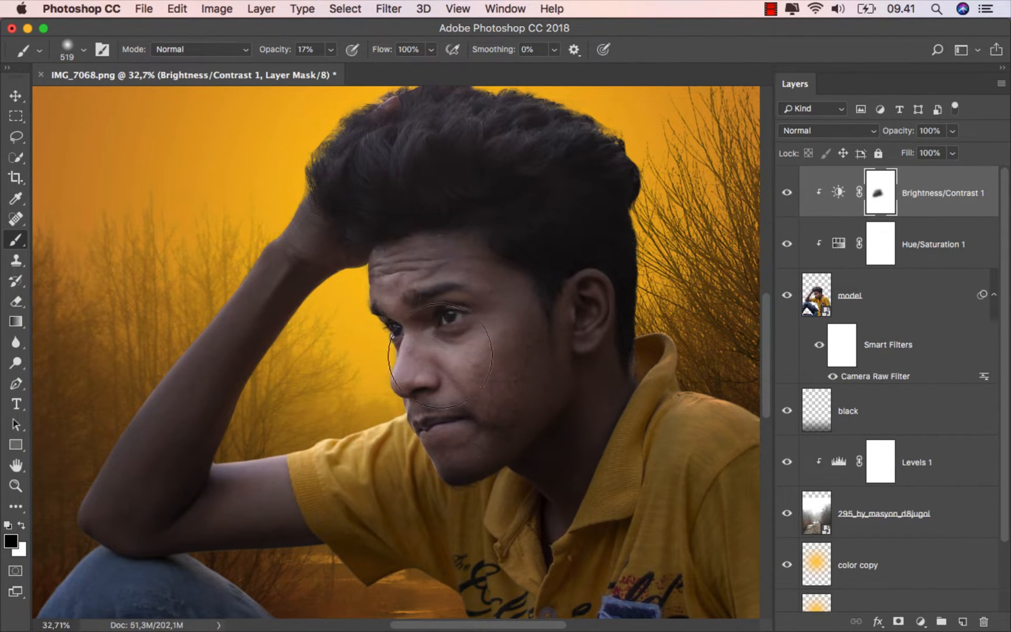
# - Paint black on the Brightness/Contrast mask along the raised arm, the hair's edge and the shirt's shoulder with a 382 px brush
pyautogui.scroll(-2, 448, 334)
pyautogui.moveTo(592, 202)
pyautogui.mouseDown()
pyautogui.moveTo(397, 174)
pyautogui.moveTo(431, 189)
pyautogui.moveTo(393, 168)
pyautogui.mouseUp()
pyautogui.keyDown('ctrl'); pyautogui.keyDown('alt'); pyautogui.moveTo(324, 243); pyautogui.dragTo(311, 246); pyautogui.keyUp('alt'); pyautogui.keyUp('ctrl')
pyautogui.moveTo(324, 244)
pyautogui.mouseDown()
pyautogui.moveTo(204, 432)
pyautogui.moveTo(276, 317)
pyautogui.moveTo(225, 395)
pyautogui.moveTo(313, 294)
pyautogui.moveTo(196, 435)
pyautogui.moveTo(352, 230)
pyautogui.moveTo(158, 460)
pyautogui.moveTo(191, 454)
pyautogui.moveTo(199, 476)
pyautogui.moveTo(179, 521)
pyautogui.moveTo(201, 475)
pyautogui.moveTo(239, 471)
pyautogui.mouseUp()
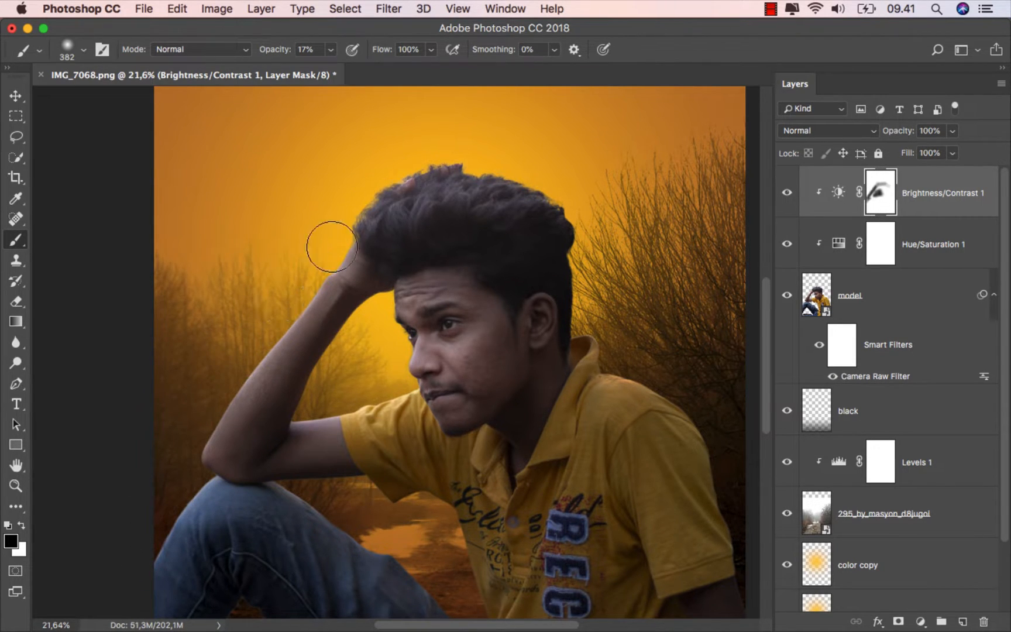
pyautogui.moveTo(538, 370); pyautogui.dragTo(487, 327)
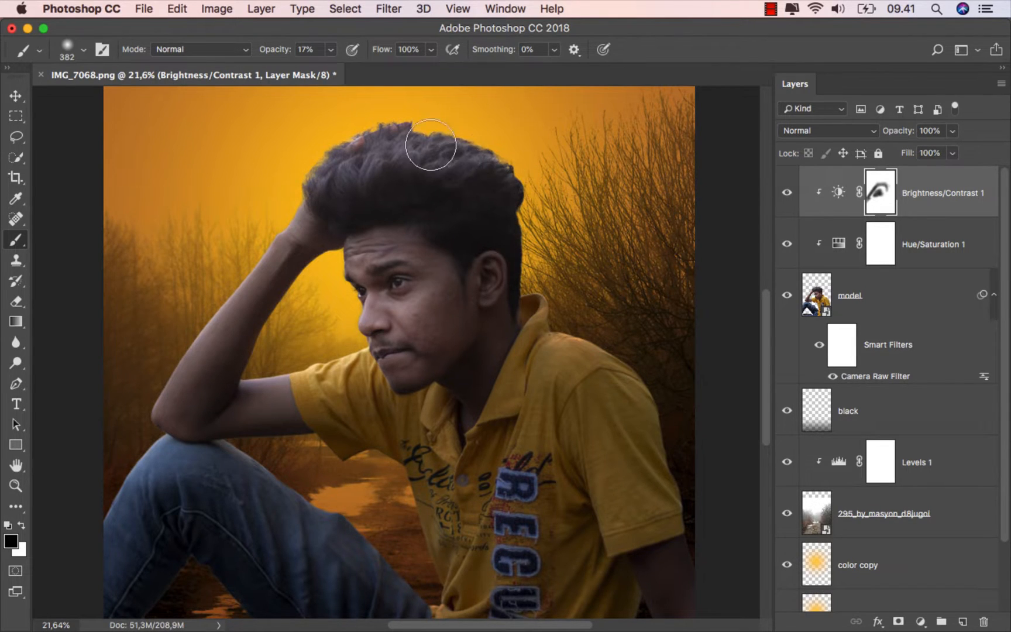
pyautogui.moveTo(432, 137); pyautogui.dragTo(522, 217)
pyautogui.moveTo(523, 234); pyautogui.dragTo(404, 214)
pyautogui.moveTo(449, 298)
pyautogui.mouseDown()
pyautogui.moveTo(457, 313)
pyautogui.moveTo(512, 334)
pyautogui.moveTo(537, 418)
pyautogui.mouseUp()
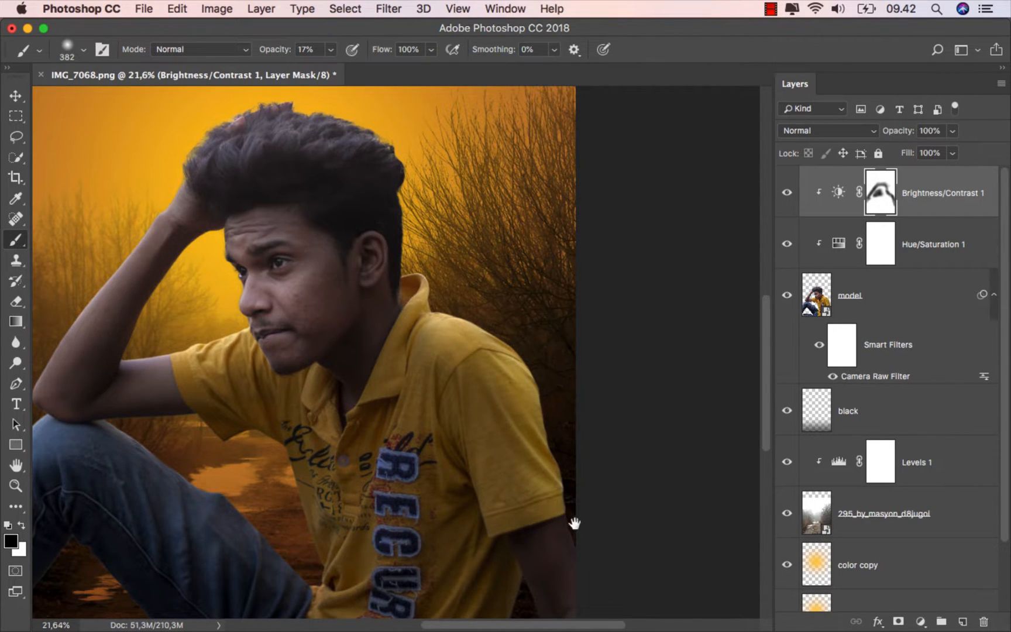
# - Paint black on the Brightness/Contrast mask over the shirt front and the upper edge of the leg
pyautogui.moveTo(577, 526); pyautogui.dragTo(554, 480)
pyautogui.moveTo(464, 468)
pyautogui.mouseDown()
pyautogui.moveTo(494, 448)
pyautogui.moveTo(608, 449)
pyautogui.mouseUp()
pyautogui.moveTo(237, 374)
pyautogui.mouseDown()
pyautogui.moveTo(371, 468)
pyautogui.moveTo(266, 393)
pyautogui.moveTo(346, 438)
pyautogui.moveTo(420, 519)
pyautogui.mouseUp()
pyautogui.moveTo(405, 403)
pyautogui.mouseDown()
pyautogui.moveTo(430, 513)
pyautogui.moveTo(488, 503)
pyautogui.mouseUp()
pyautogui.moveTo(430, 531)
pyautogui.mouseDown()
pyautogui.moveTo(420, 535)
pyautogui.moveTo(361, 465)
pyautogui.mouseUp()
pyautogui.moveTo(352, 443)
pyautogui.mouseDown()
pyautogui.moveTo(301, 406)
pyautogui.moveTo(388, 386)
pyautogui.moveTo(432, 453)
pyautogui.mouseUp()
pyautogui.press('space')
# - Lighten the shoe and the knee by painting black on the Brightness/Contrast mask
pyautogui.moveTo(455, 581); pyautogui.dragTo(477, 473)
pyautogui.moveTo(223, 485); pyautogui.dragTo(189, 494)
pyautogui.moveTo(262, 513)
pyautogui.mouseDown()
pyautogui.moveTo(318, 517)
pyautogui.moveTo(132, 501)
pyautogui.moveTo(215, 501)
pyautogui.moveTo(337, 534)
pyautogui.mouseUp()
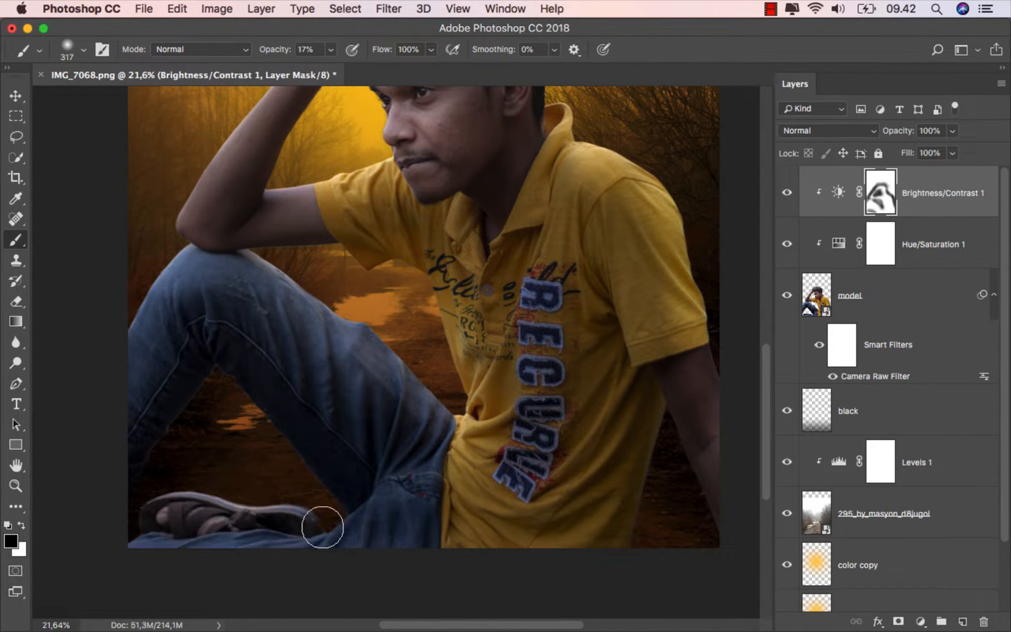
pyautogui.moveTo(266, 505); pyautogui.dragTo(271, 508)
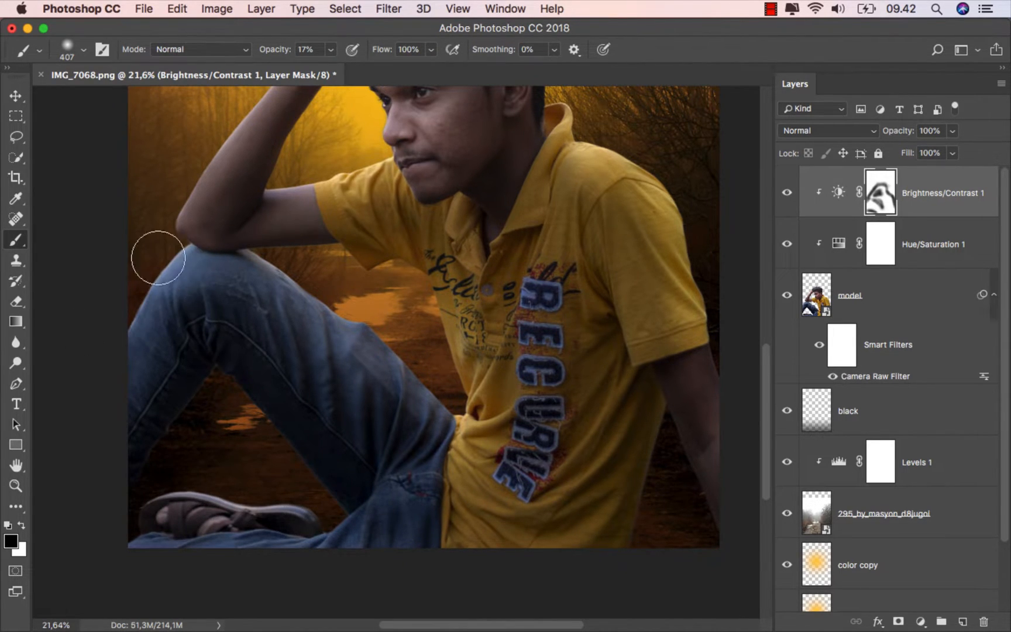
pyautogui.moveTo(264, 288); pyautogui.dragTo(215, 369)
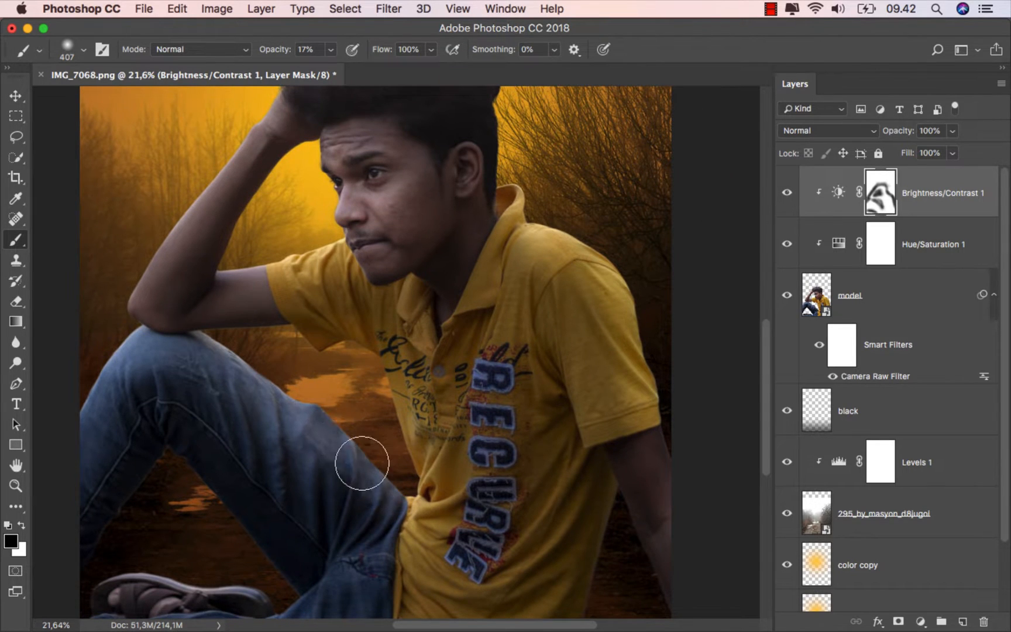
# - Enlarge the brush to 687 px and paint black on the Brightness/Contrast mask over the face again
pyautogui.moveTo(392, 360); pyautogui.dragTo(372, 493)
pyautogui.moveTo(289, 359)
pyautogui.mouseDown()
pyautogui.moveTo(272, 358)
pyautogui.moveTo(339, 333)
pyautogui.mouseUp()
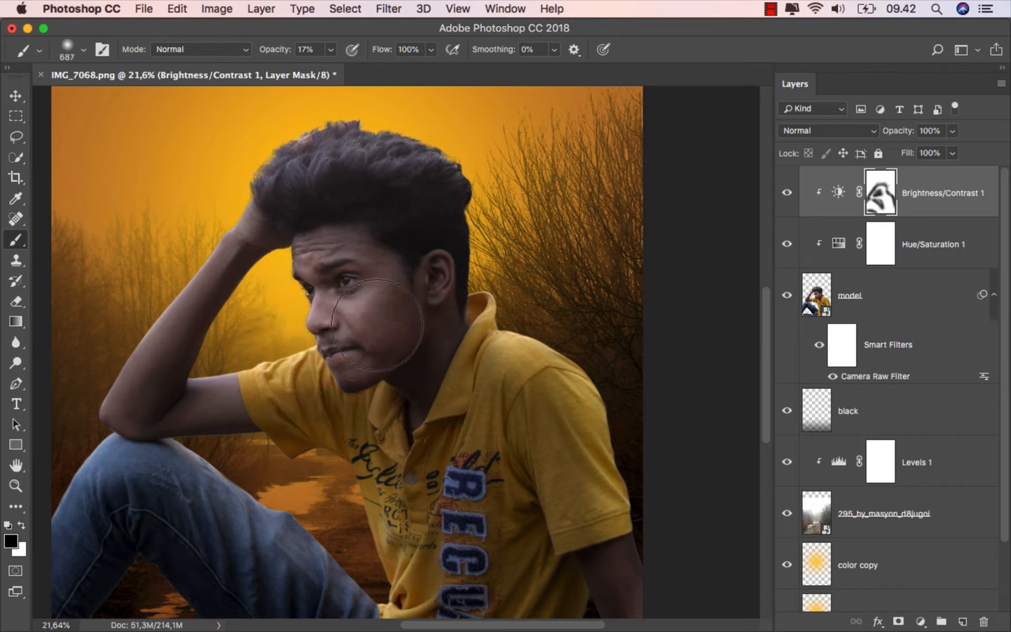
pyautogui.moveTo(311, 246)
pyautogui.mouseDown()
pyautogui.moveTo(363, 271)
pyautogui.moveTo(422, 270)
pyautogui.moveTo(367, 321)
pyautogui.moveTo(427, 344)
pyautogui.moveTo(413, 364)
pyautogui.moveTo(295, 275)
pyautogui.moveTo(307, 325)
pyautogui.moveTo(330, 324)
pyautogui.moveTo(327, 279)
pyautogui.moveTo(323, 327)
pyautogui.moveTo(315, 277)
pyautogui.moveTo(335, 280)
pyautogui.moveTo(336, 352)
pyautogui.mouseUp()
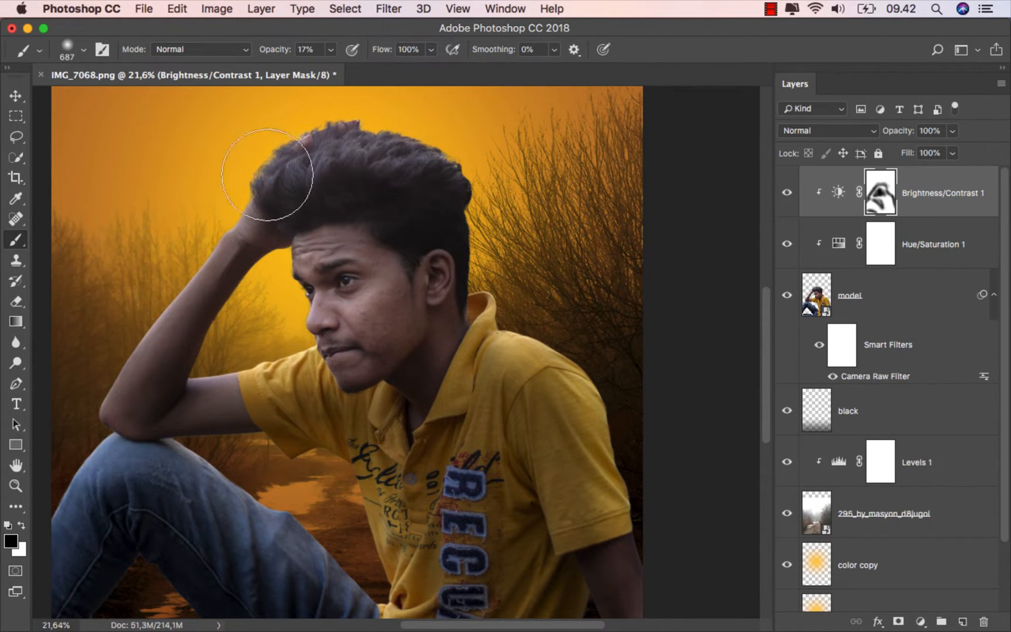
# - Reduce the brush to 394 px, refine the mask along the arm, hair and shoulder, and compare the image with the adjustment hidden
pyautogui.rightClick(250, 170)
pyautogui.moveTo(224, 190); pyautogui.dragTo(204, 190)
pyautogui.moveTo(135, 318)
pyautogui.mouseDown()
pyautogui.moveTo(286, 158)
pyautogui.moveTo(152, 289)
pyautogui.moveTo(112, 425)
pyautogui.mouseUp()
pyautogui.moveTo(359, 147); pyautogui.dragTo(298, 208)
pyautogui.moveTo(364, 203)
pyautogui.mouseDown()
pyautogui.moveTo(432, 356)
pyautogui.moveTo(562, 556)
pyautogui.moveTo(526, 495)
pyautogui.mouseUp()
pyautogui.scroll(-5, 503, 377)
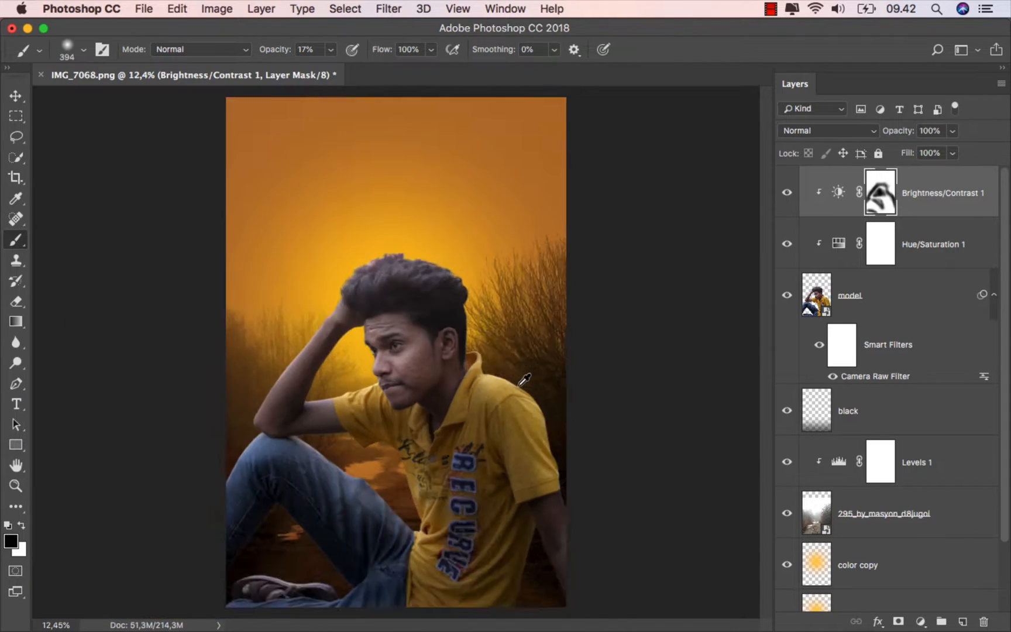
pyautogui.scroll(3, 500, 374)
pyautogui.scroll(-1, 500, 375)
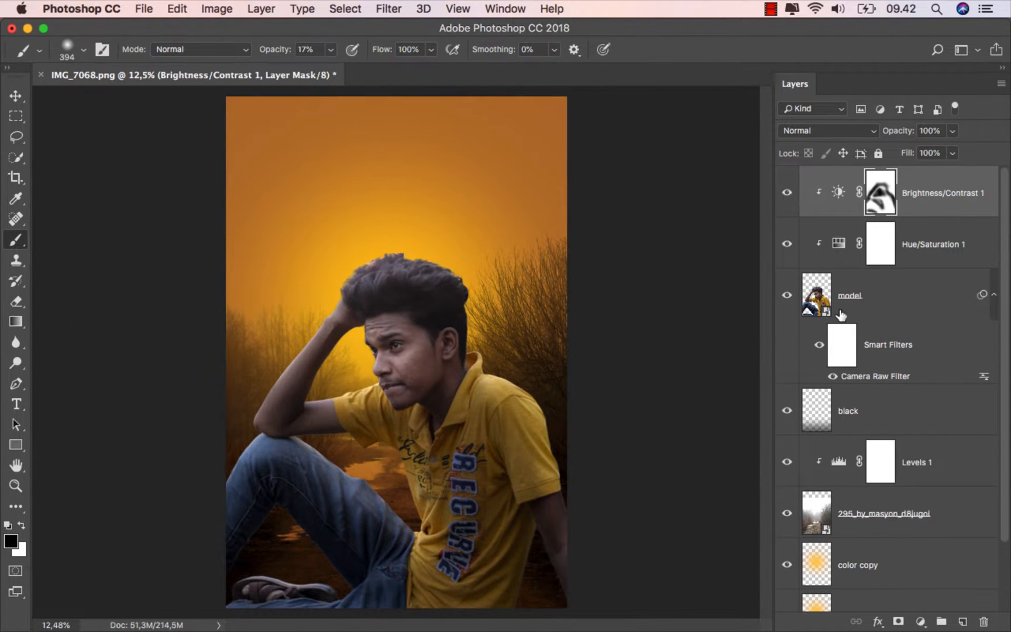
pyautogui.click(787, 193)
pyautogui.click(786, 195)
# - Add a Curves adjustment above Brightness/Contrast 1, clip it to the model, and move the RGB white point to input 193
pyautogui.click(927, 196)
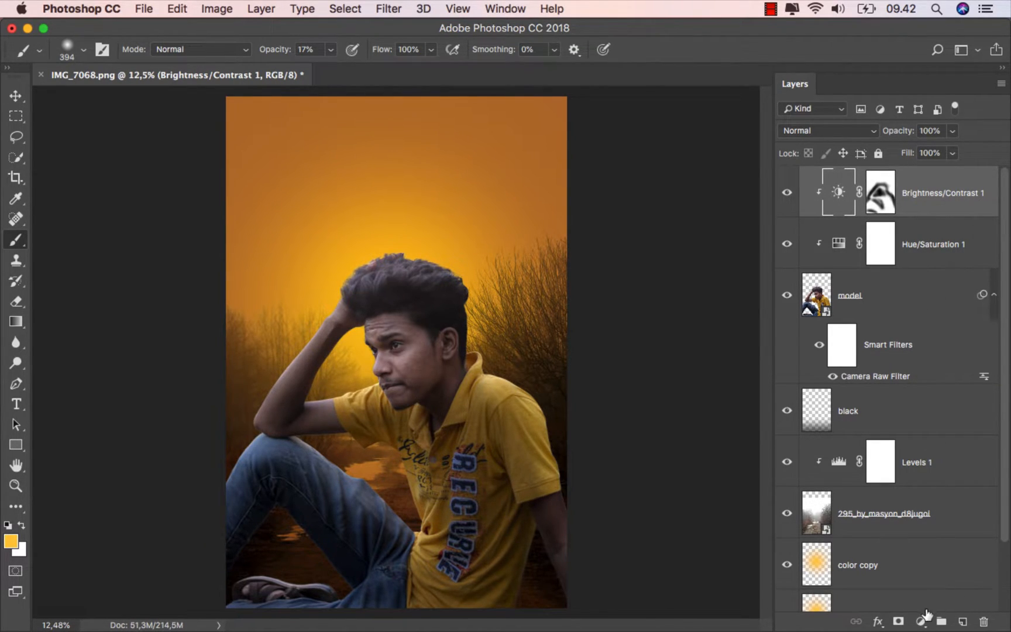
pyautogui.click(920, 622)
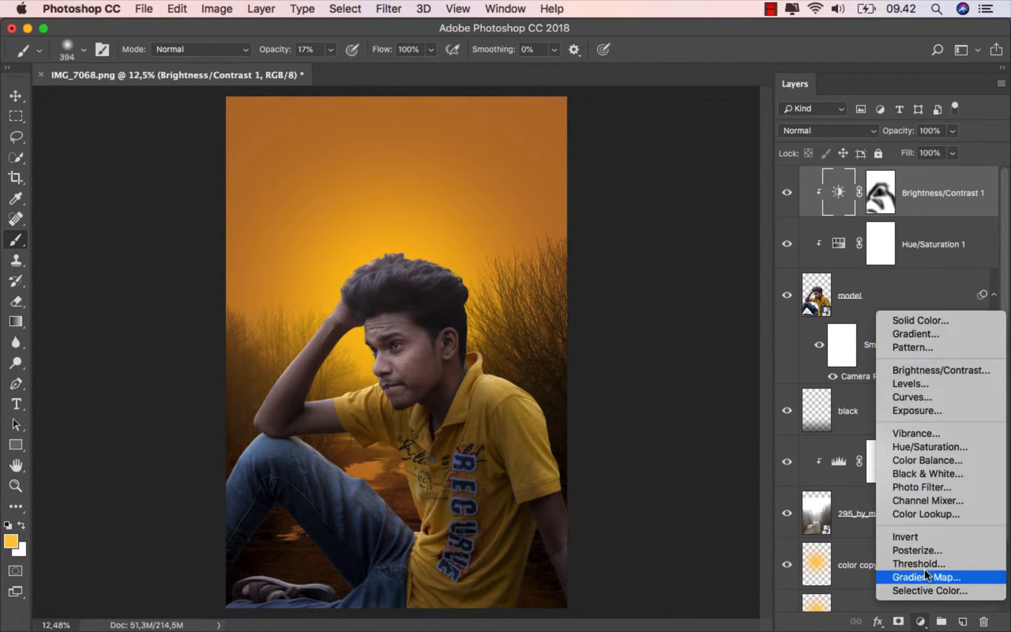
pyautogui.click(946, 400)
pyautogui.click(655, 568)
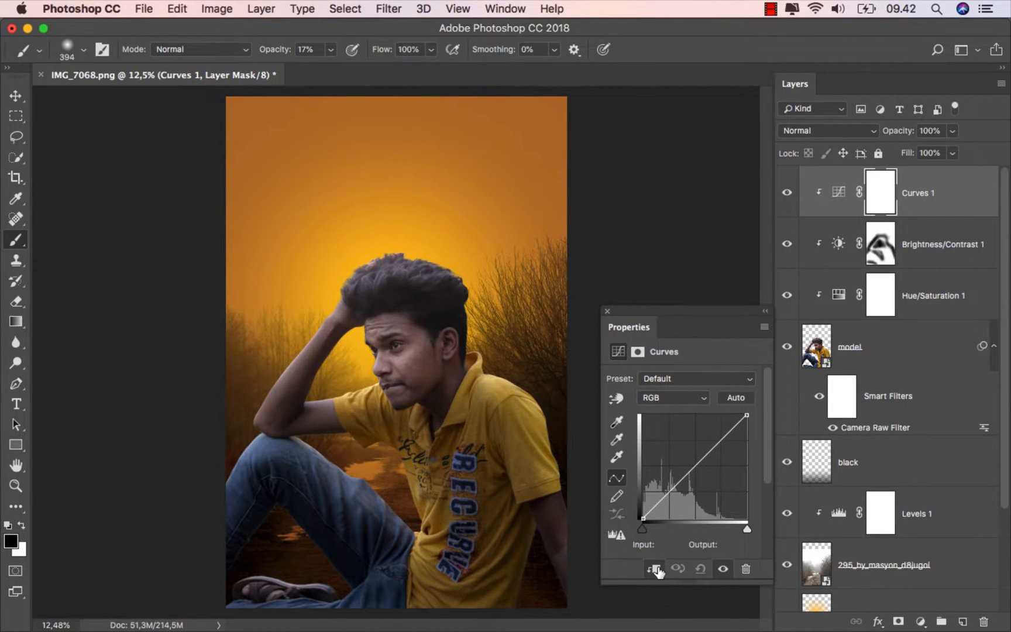
pyautogui.click(660, 398)
pyautogui.click(669, 399)
pyautogui.moveTo(746, 415); pyautogui.dragTo(721, 415)
# - Move the Curves white point to input 191 in the Red channel and input 226 in the Green channel
pyautogui.click(673, 398)
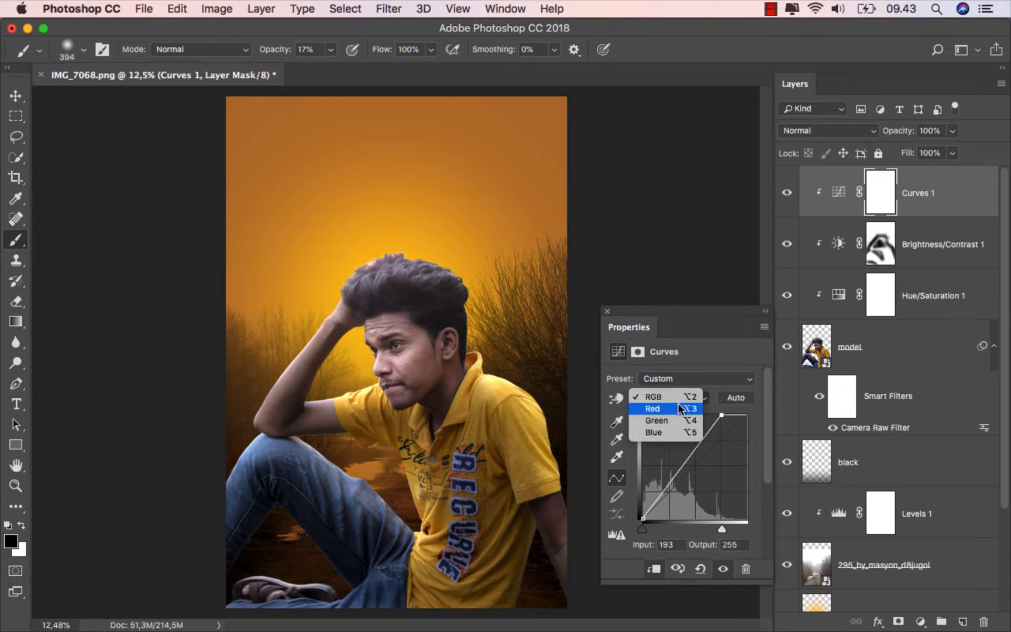
pyautogui.click(678, 407)
pyautogui.moveTo(746, 415); pyautogui.dragTo(722, 412)
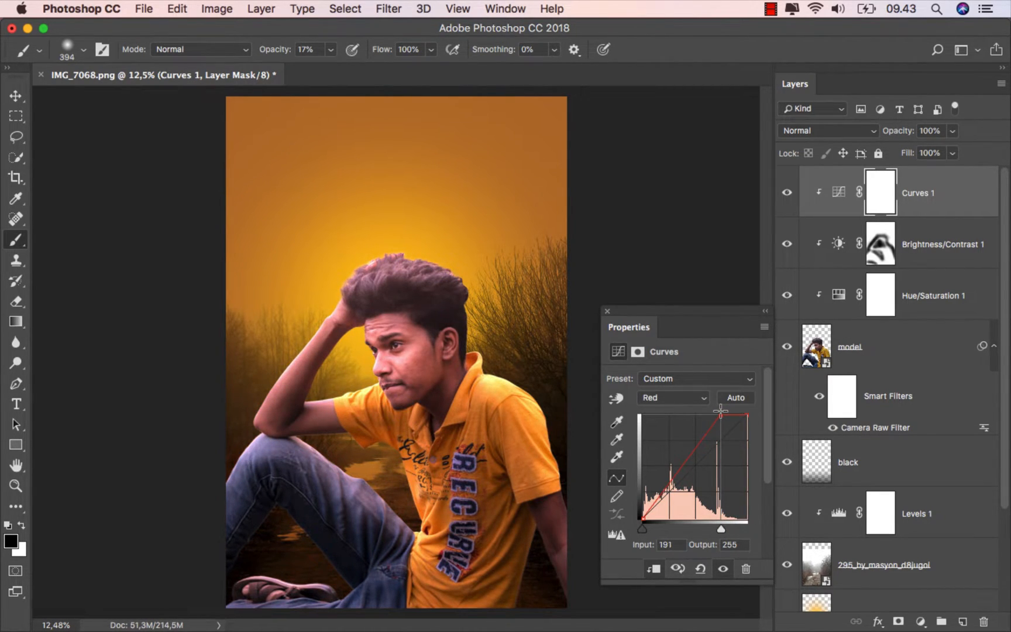
pyautogui.click(669, 400)
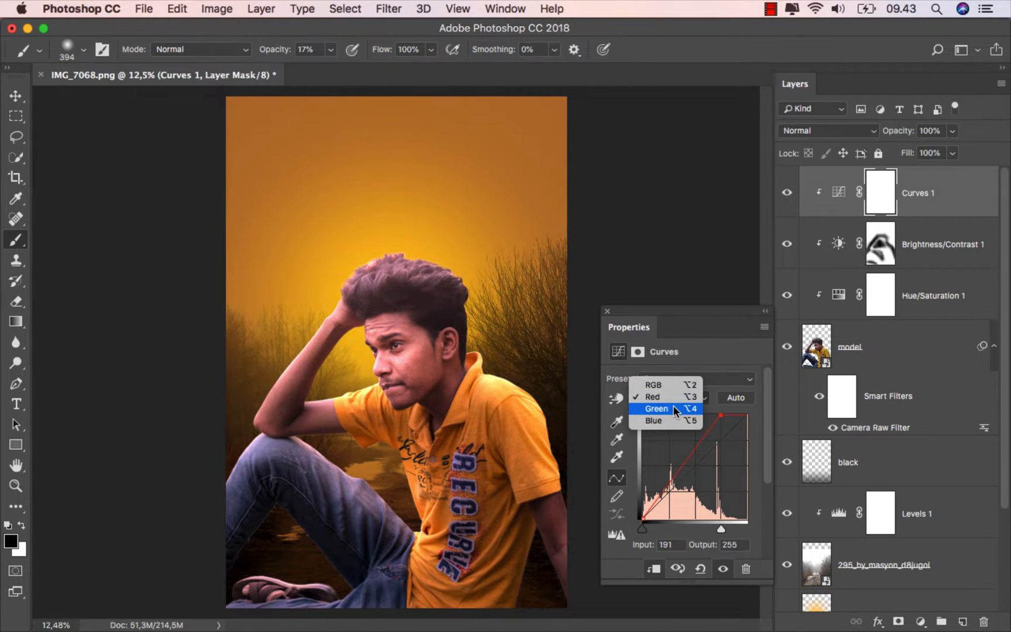
pyautogui.click(673, 406)
pyautogui.moveTo(747, 415); pyautogui.dragTo(735, 411)
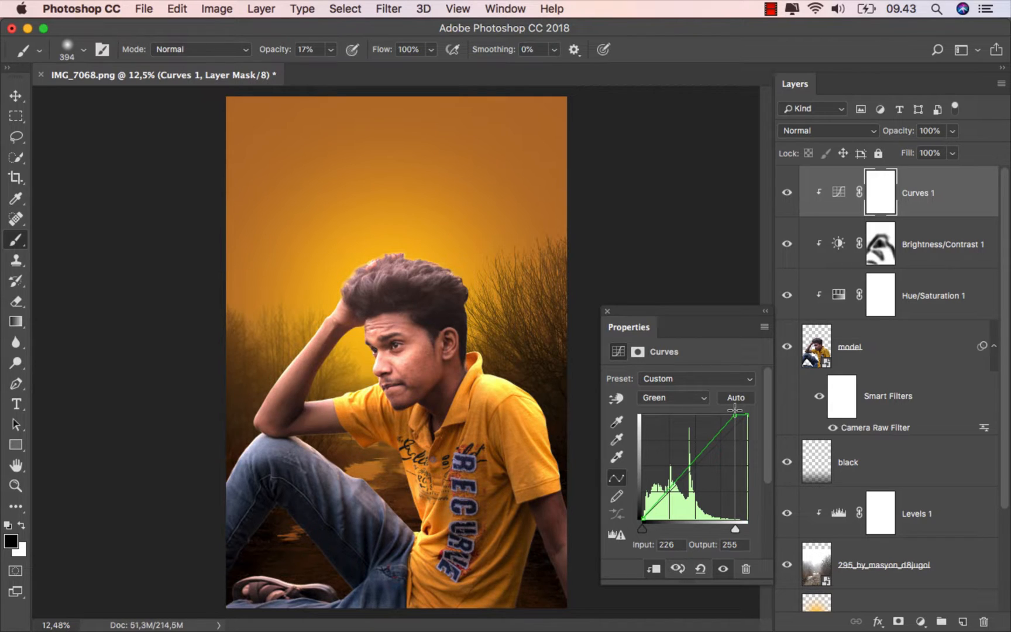
# - Lower the Blue channel's white point to output 191 in the Curves adjustment
pyautogui.click(685, 399)
pyautogui.click(683, 409)
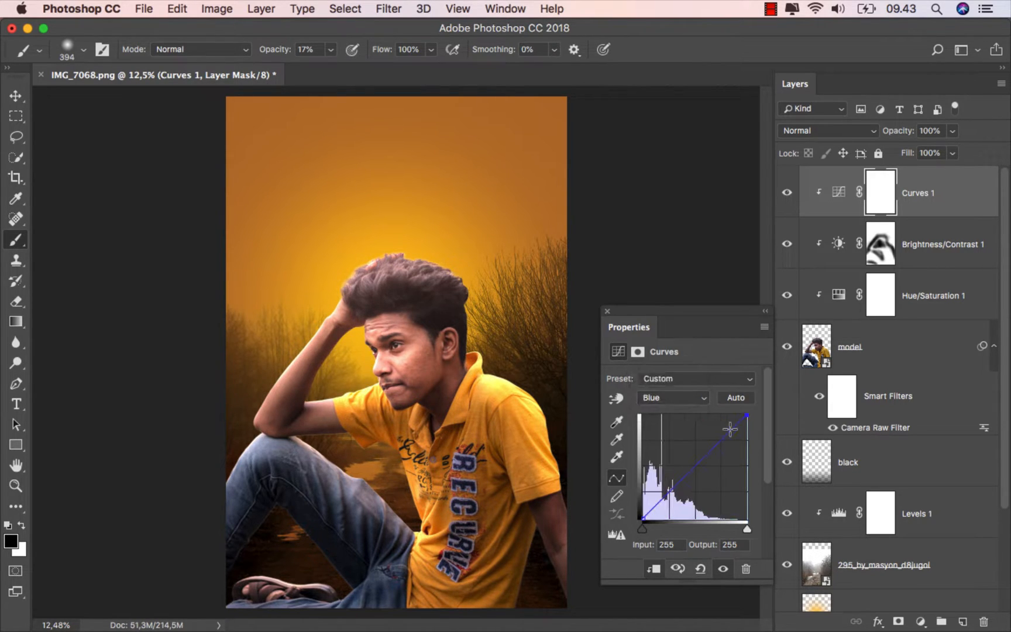
pyautogui.moveTo(751, 421); pyautogui.dragTo(754, 445)
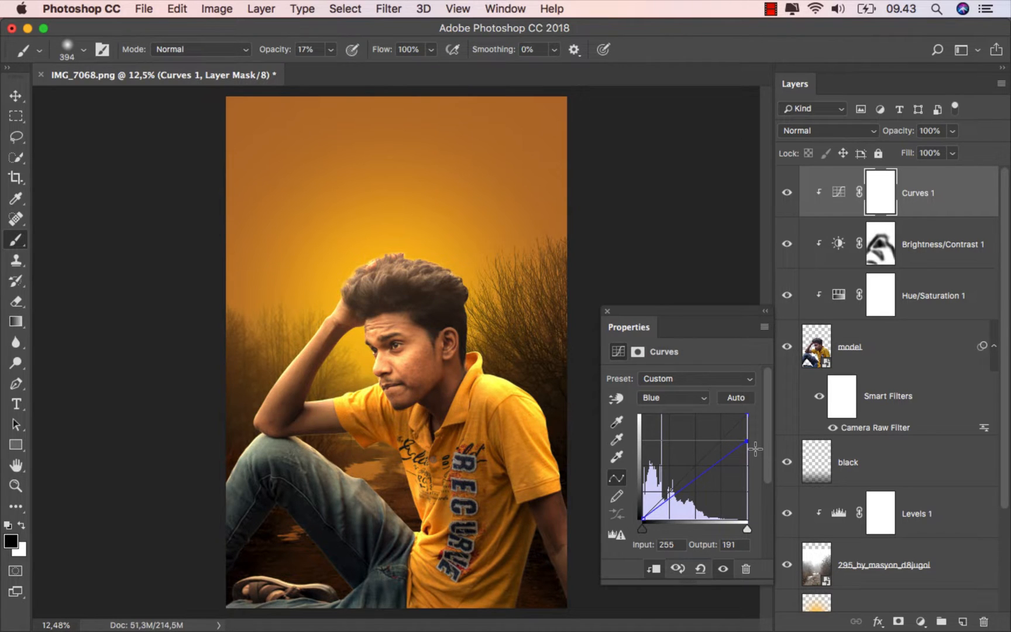
pyautogui.click(607, 311)
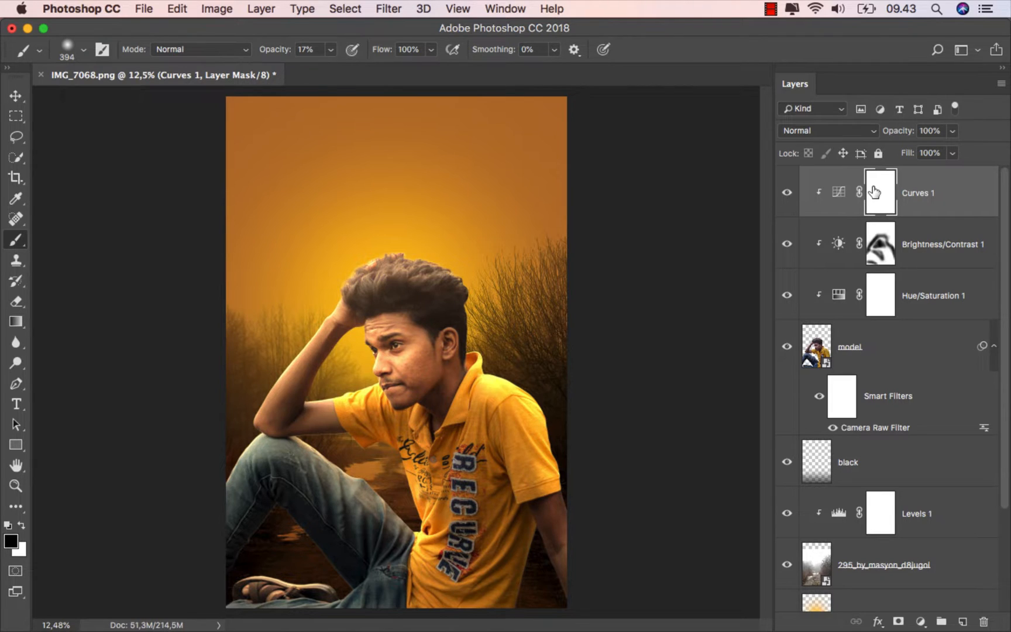
# - Invert the Curves mask to black and paint white over the model's face to reveal the warm light there
pyautogui.press('super+i')
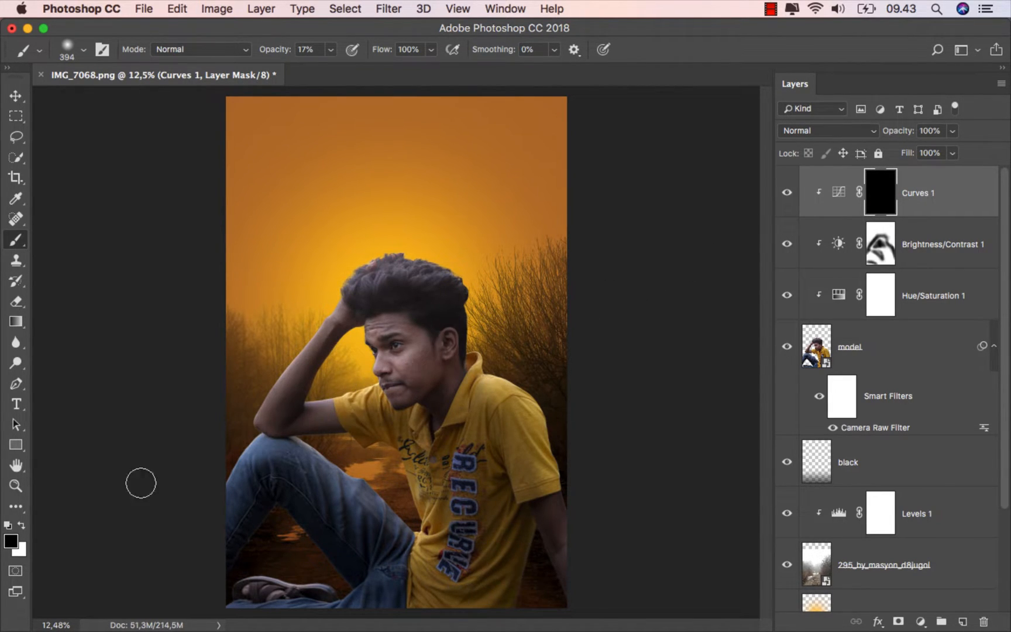
pyautogui.click(22, 524)
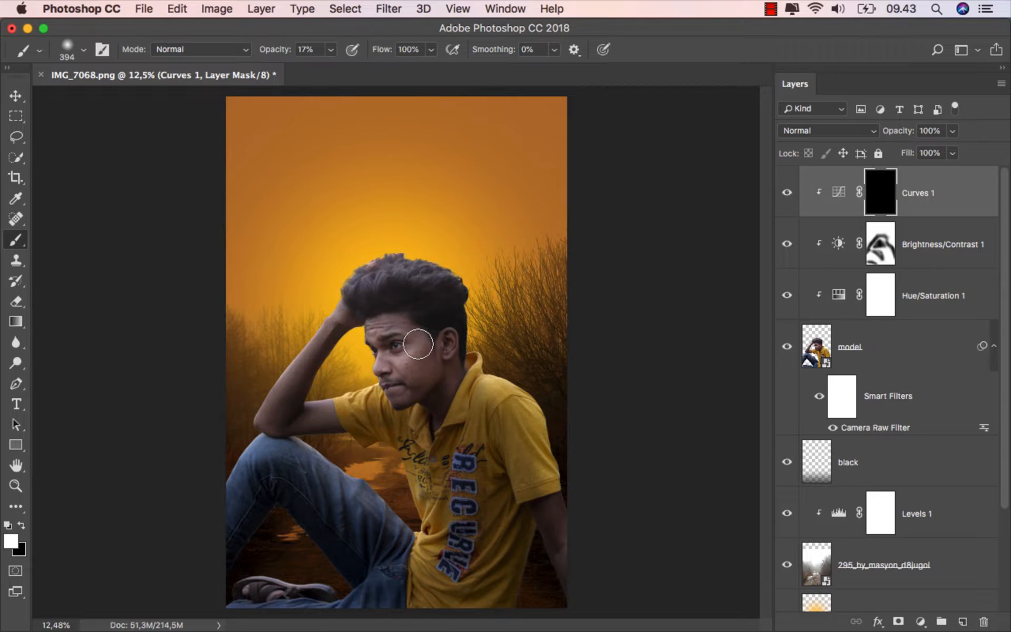
pyautogui.scroll(2, 418, 344)
pyautogui.moveTo(375, 353)
pyautogui.mouseDown()
pyautogui.moveTo(397, 351)
pyautogui.moveTo(389, 330)
pyautogui.moveTo(358, 341)
pyautogui.moveTo(336, 389)
pyautogui.moveTo(343, 397)
pyautogui.moveTo(371, 390)
pyautogui.moveTo(409, 360)
pyautogui.moveTo(415, 384)
pyautogui.moveTo(418, 328)
pyautogui.moveTo(372, 333)
pyautogui.moveTo(394, 317)
pyautogui.moveTo(455, 422)
pyautogui.mouseUp()
pyautogui.click(357, 342)
# - Paint white on the Curves 1 mask along the model's hair, shoulder and shirt to reveal the warm light
pyautogui.scroll(1, 412, 375)
pyautogui.press('[')
pyautogui.press('[')
pyautogui.press('[')
pyautogui.moveTo(403, 238)
pyautogui.mouseDown()
pyautogui.moveTo(490, 242)
pyautogui.moveTo(384, 230)
pyautogui.moveTo(355, 240)
pyautogui.moveTo(402, 216)
pyautogui.moveTo(475, 238)
pyautogui.moveTo(400, 269)
pyautogui.moveTo(361, 264)
pyautogui.moveTo(376, 235)
pyautogui.moveTo(344, 222)
pyautogui.moveTo(323, 259)
pyautogui.moveTo(451, 246)
pyautogui.moveTo(484, 293)
pyautogui.moveTo(489, 354)
pyautogui.moveTo(492, 326)
pyautogui.moveTo(518, 385)
pyautogui.moveTo(589, 463)
pyautogui.moveTo(584, 498)
pyautogui.moveTo(601, 537)
pyautogui.moveTo(592, 432)
pyautogui.moveTo(620, 586)
pyautogui.mouseUp()
pyautogui.moveTo(568, 422)
pyautogui.mouseDown()
pyautogui.moveTo(526, 397)
pyautogui.moveTo(486, 425)
pyautogui.mouseUp()
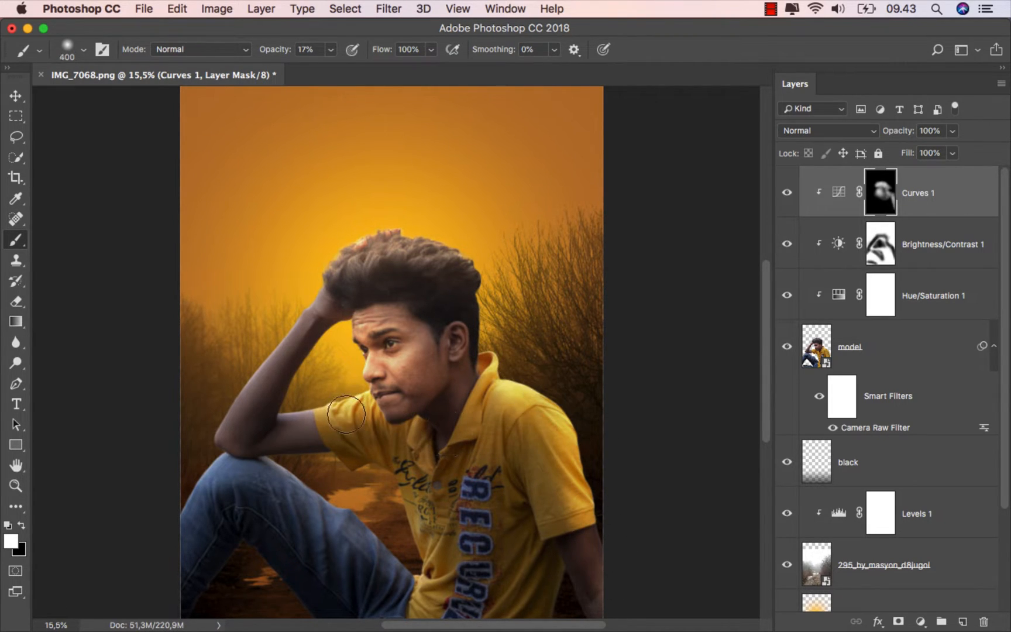
# - Extend the white painting on the Curves 1 mask over the near sleeve, the forearm and the raised arm
pyautogui.moveTo(328, 412); pyautogui.dragTo(347, 408)
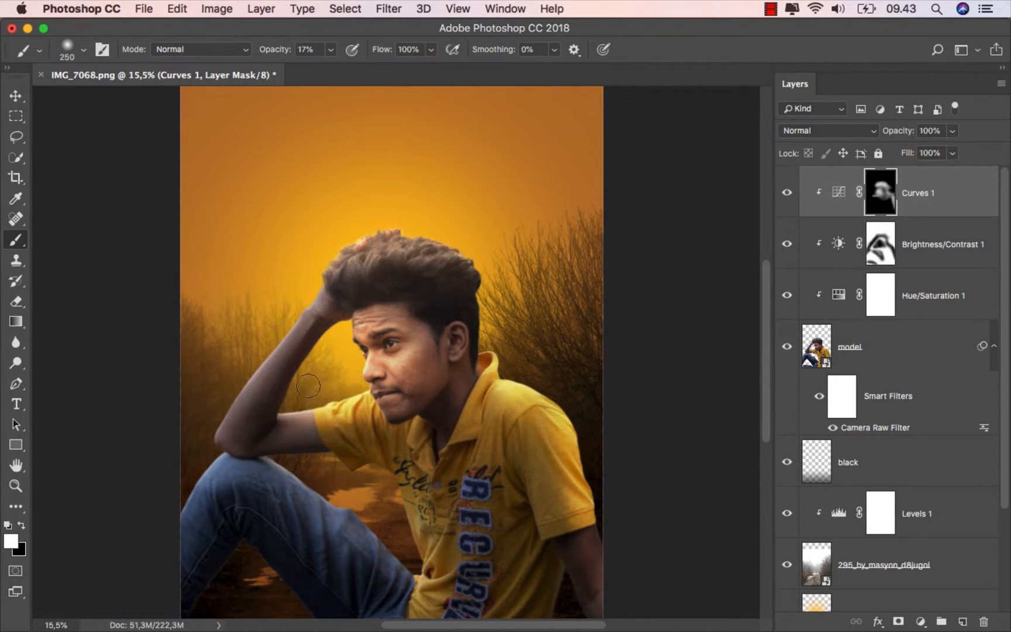
pyautogui.moveTo(288, 418); pyautogui.dragTo(364, 416)
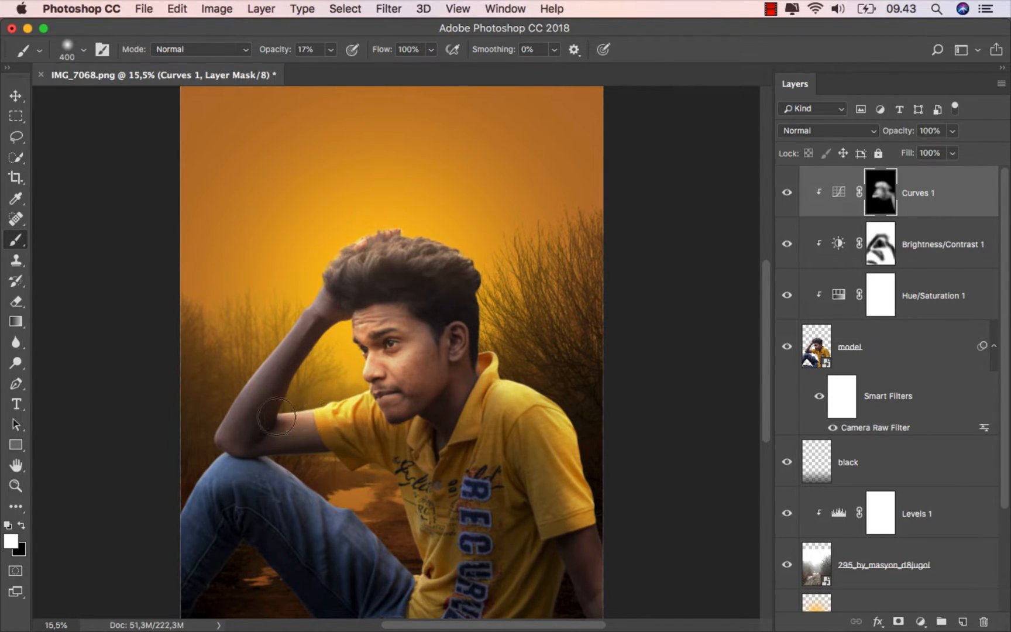
pyautogui.moveTo(328, 269); pyautogui.dragTo(275, 323)
pyautogui.press('[')
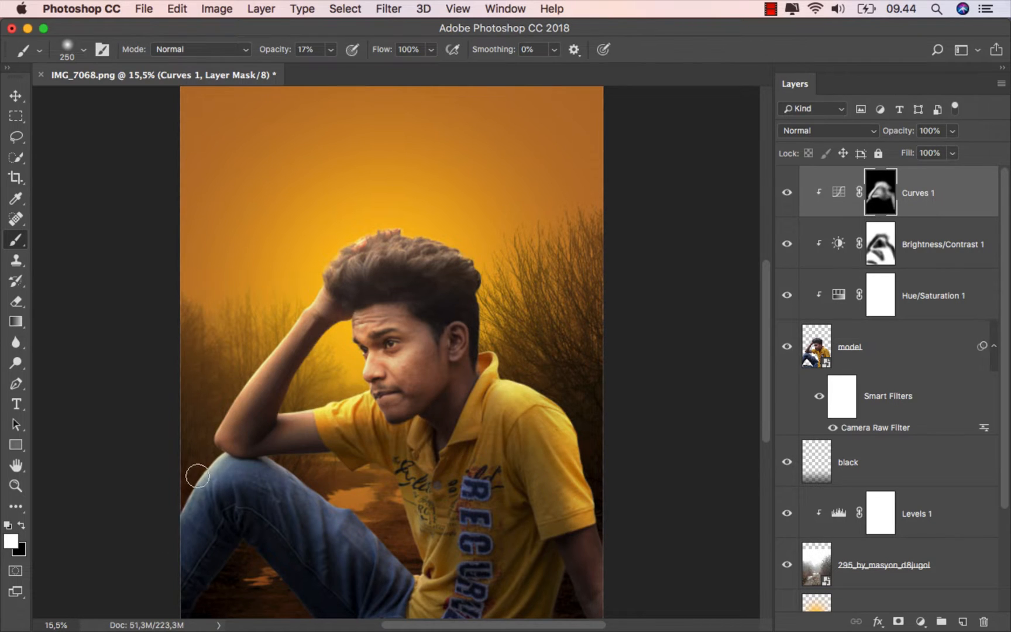
# - Reveal the Curves light on the shoe, thigh and lower shirt by painting white on the mask with a progressively larger brush
pyautogui.scroll(-4, 214, 516)
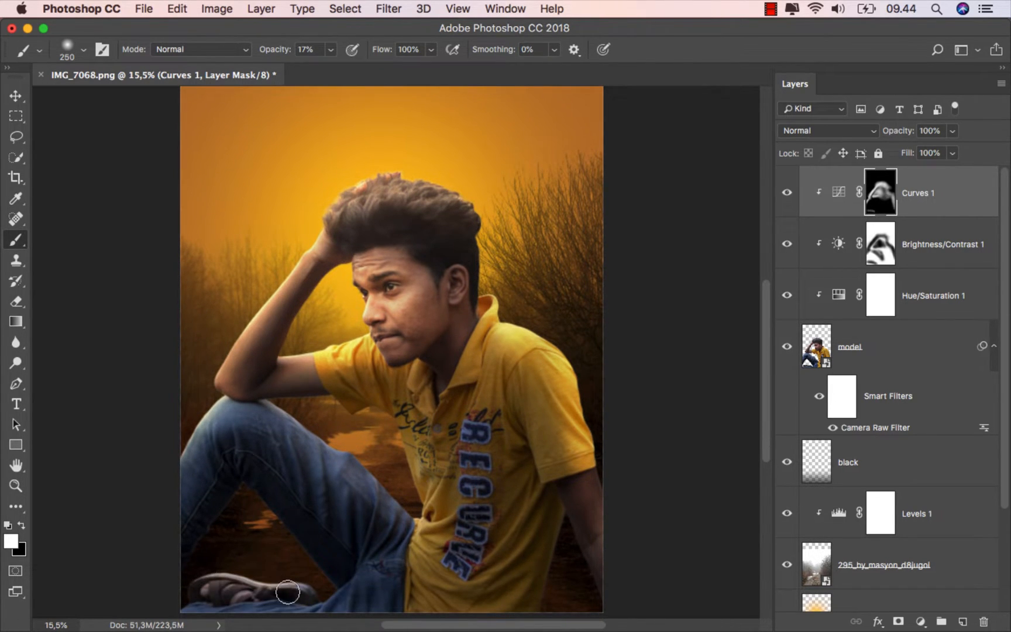
pyautogui.moveTo(207, 566); pyautogui.dragTo(315, 582)
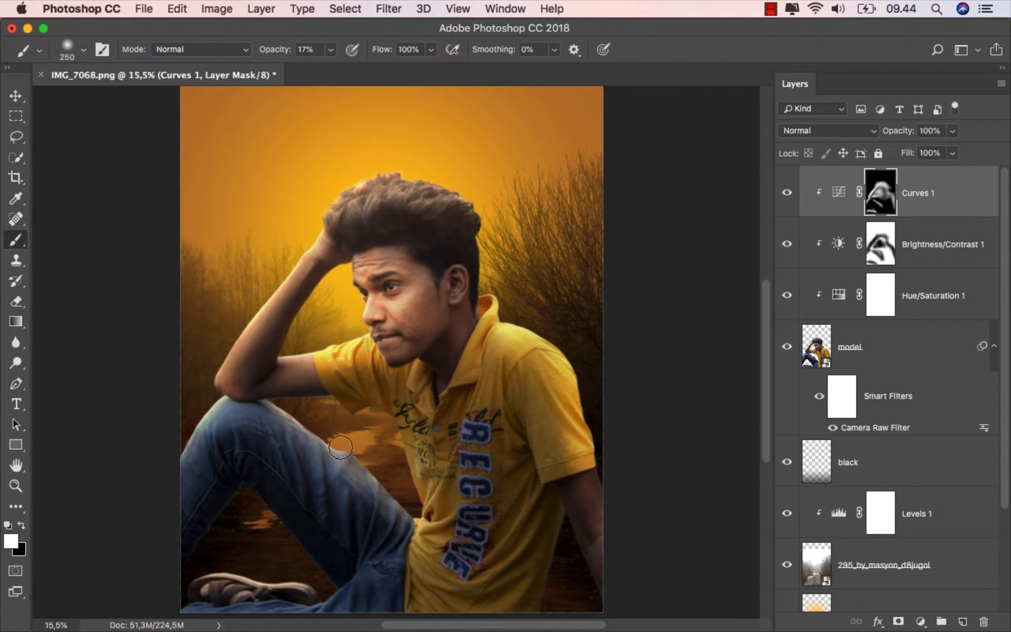
pyautogui.press(']')
pyautogui.press(']')
pyautogui.press(']')
pyautogui.moveTo(279, 424); pyautogui.dragTo(384, 531)
pyautogui.press(']')
pyautogui.press(']')
pyautogui.moveTo(434, 553); pyautogui.dragTo(459, 562)
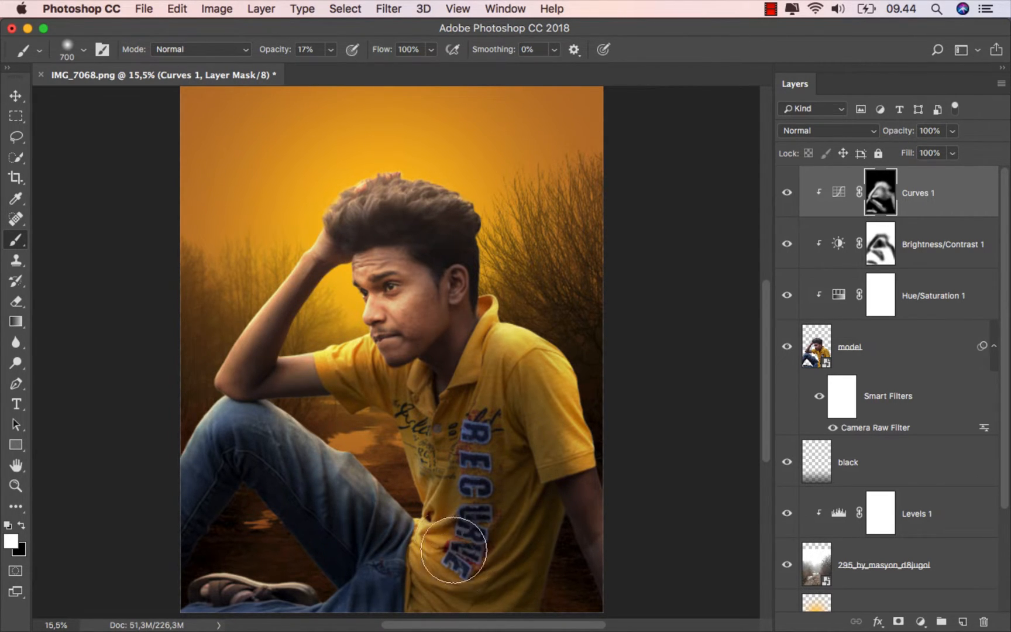
# - Paint white over the lettered shirt front on the Curves 1 mask with an 800 px brush
pyautogui.press('[')
pyautogui.press('[')
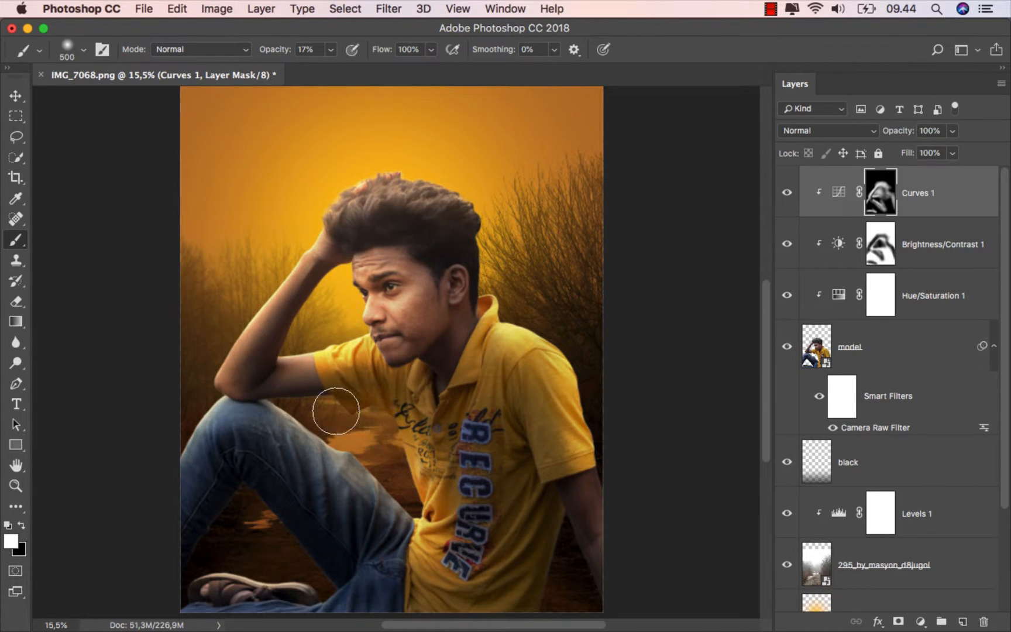
pyautogui.press(']')
pyautogui.press(']')
pyautogui.press(']')
pyautogui.moveTo(473, 473)
pyautogui.mouseDown()
pyautogui.moveTo(389, 542)
pyautogui.moveTo(398, 532)
pyautogui.moveTo(468, 565)
pyautogui.moveTo(457, 460)
pyautogui.moveTo(491, 447)
pyautogui.mouseUp()
pyautogui.moveTo(518, 506)
pyautogui.mouseDown()
pyautogui.moveTo(533, 380)
pyautogui.moveTo(517, 433)
pyautogui.moveTo(484, 444)
pyautogui.mouseUp()
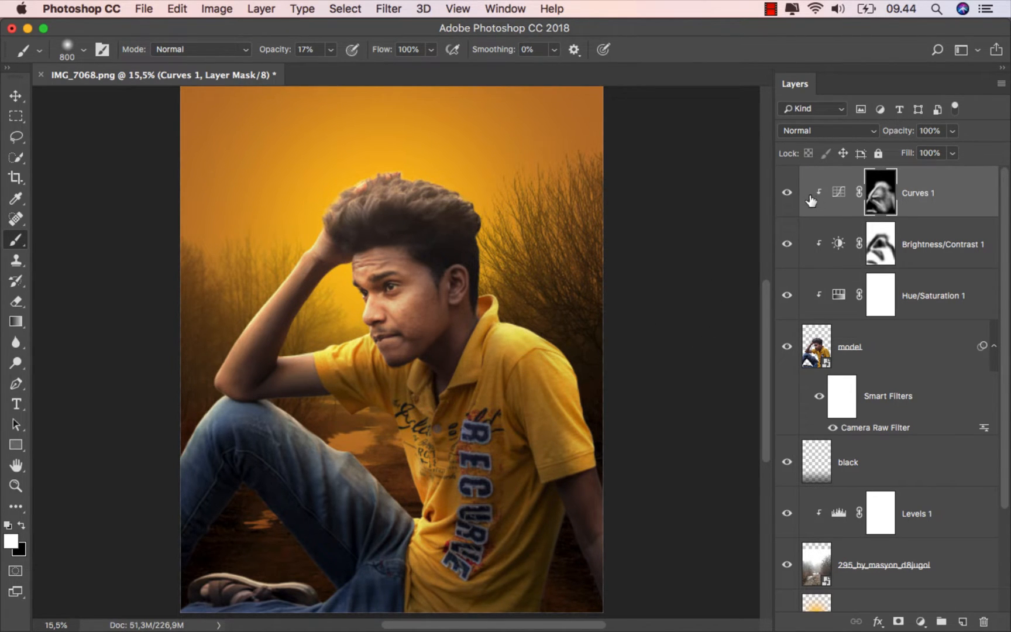
# - Compare the model with and without the Curves 1 adjustment
pyautogui.click(787, 193)
pyautogui.click(786, 194)
pyautogui.scroll(-1, 457, 314)
pyautogui.scroll(-1, 456, 314)
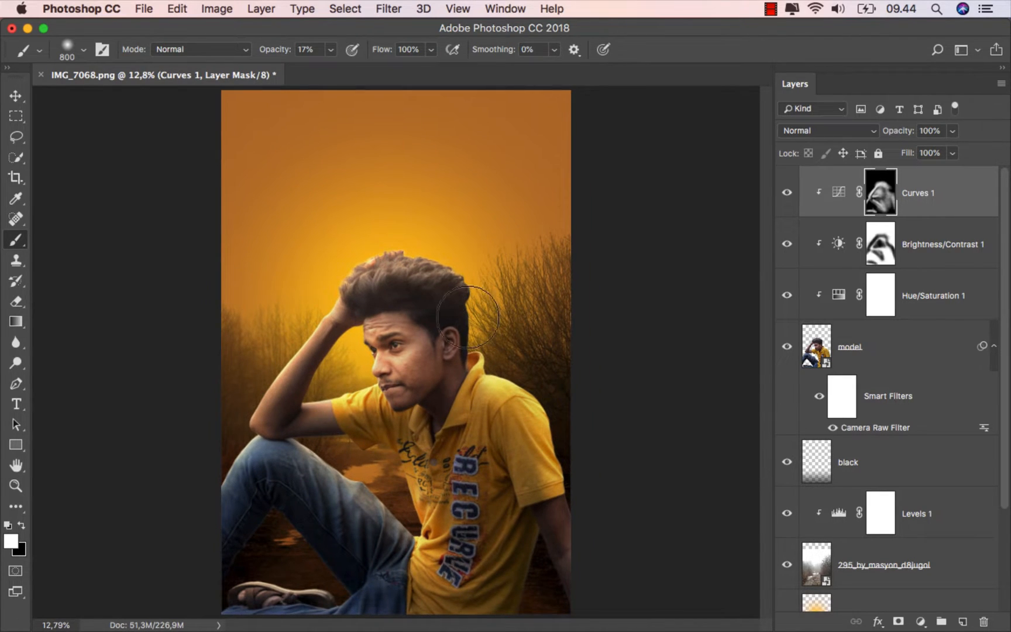
pyautogui.click(786, 193)
pyautogui.click(785, 193)
# - Add a new layer above Curves 1, clip it to the model, and name it color
pyautogui.press('super+2')
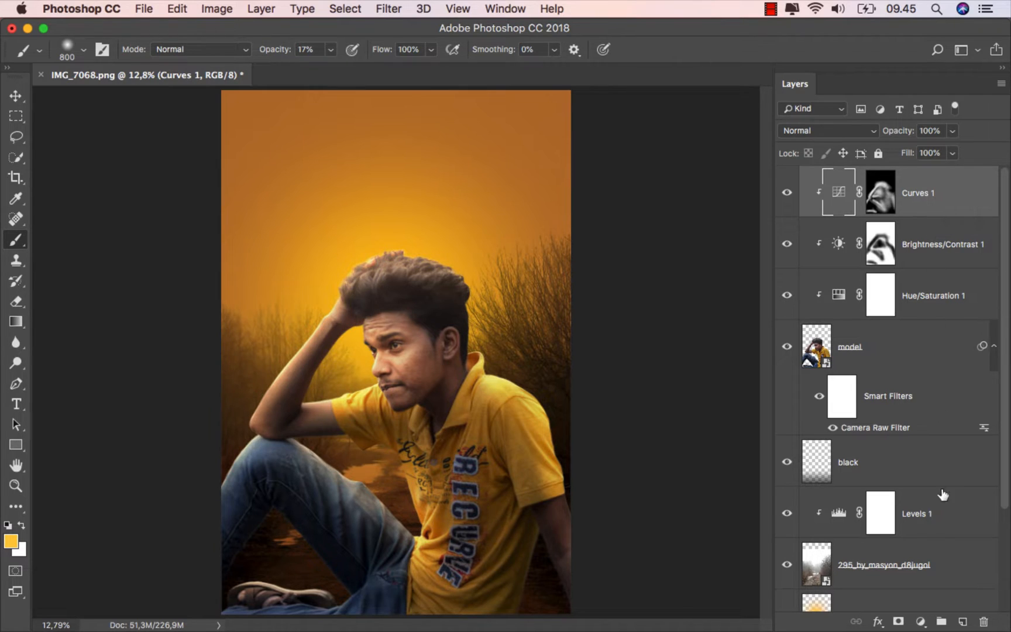
pyautogui.click(962, 620)
pyautogui.rightClick(887, 205)
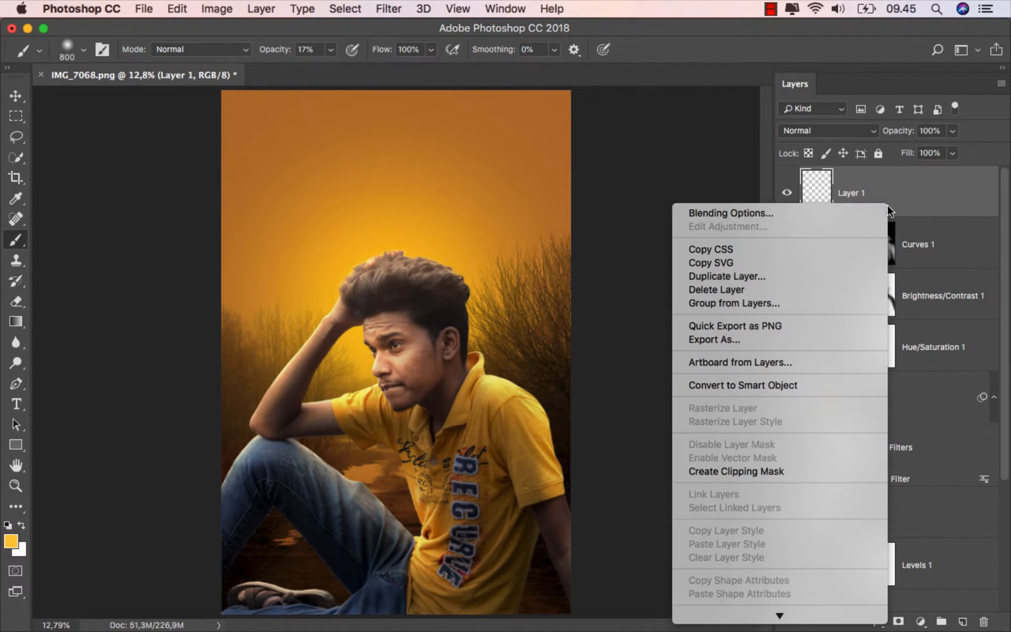
pyautogui.click(778, 472)
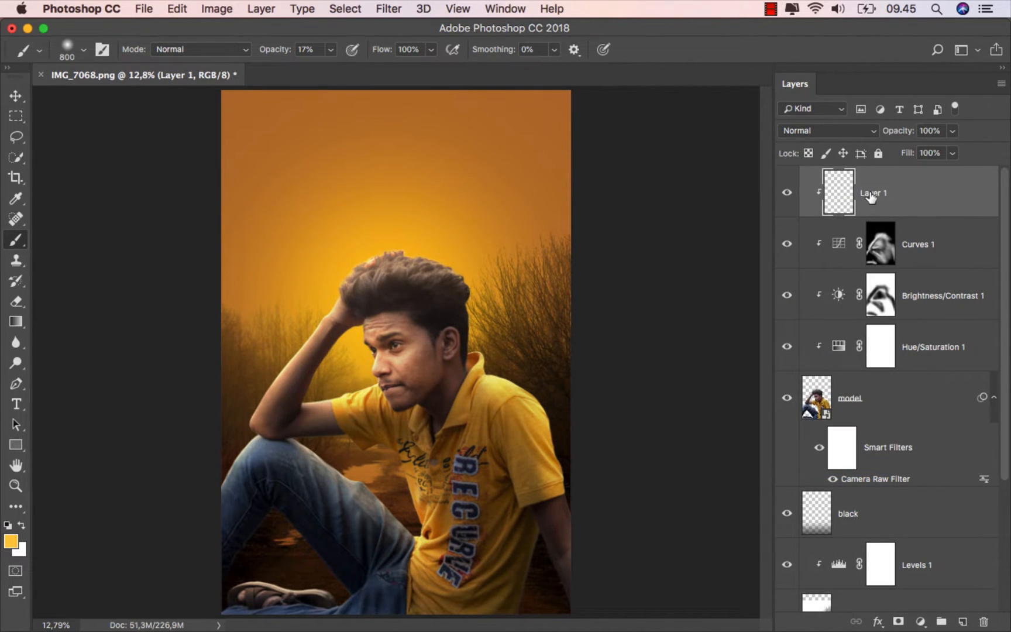
pyautogui.press('Return')
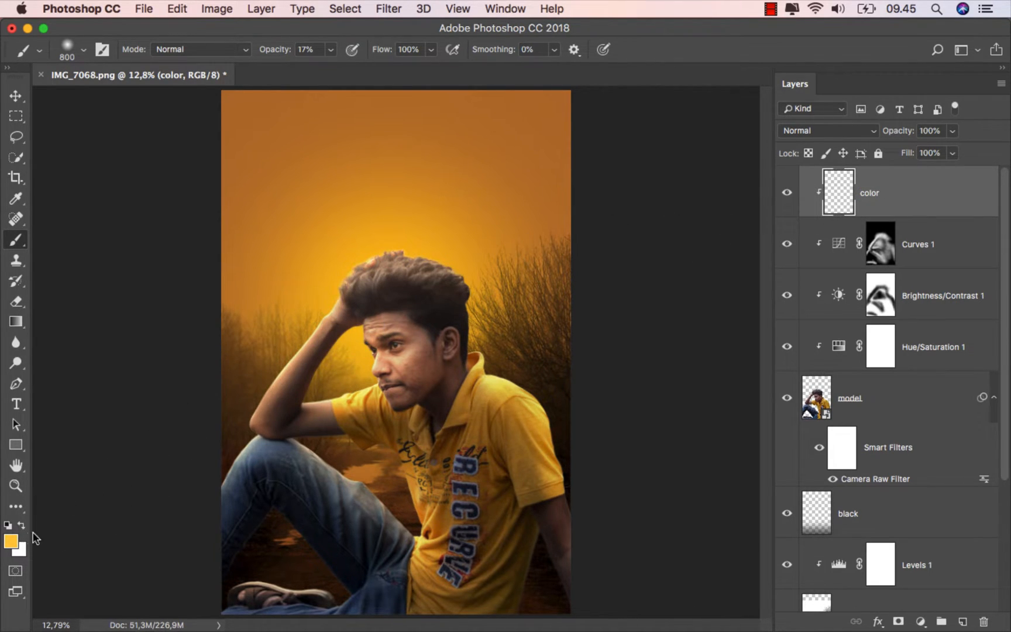
# - Use foreground color ffca3c to brush over the upper and back edge of the model's hair on the color layer
pyautogui.click(10, 541)
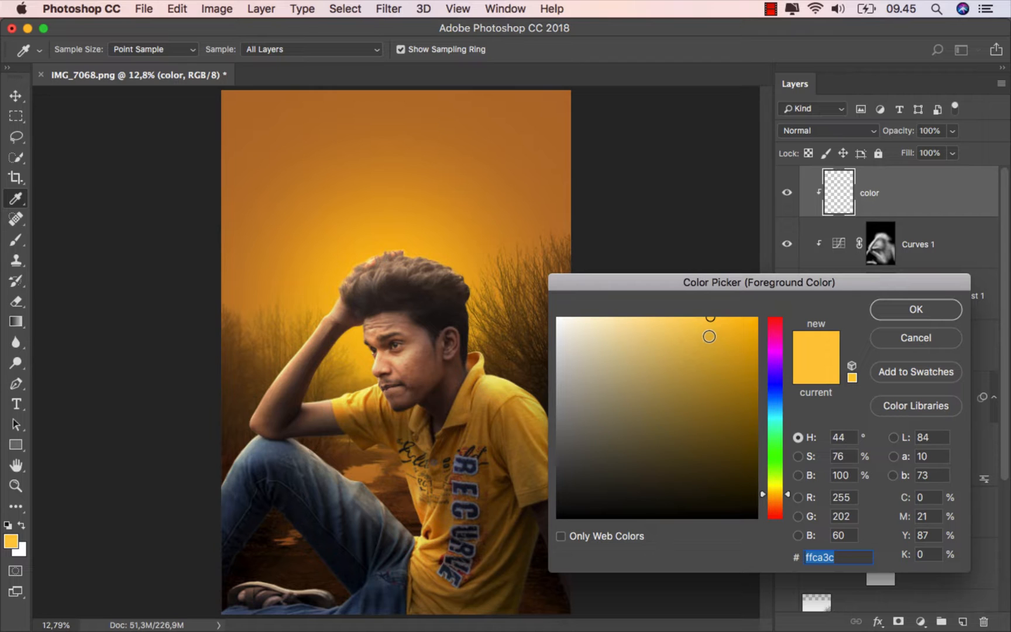
pyautogui.click(899, 316)
pyautogui.press('b')
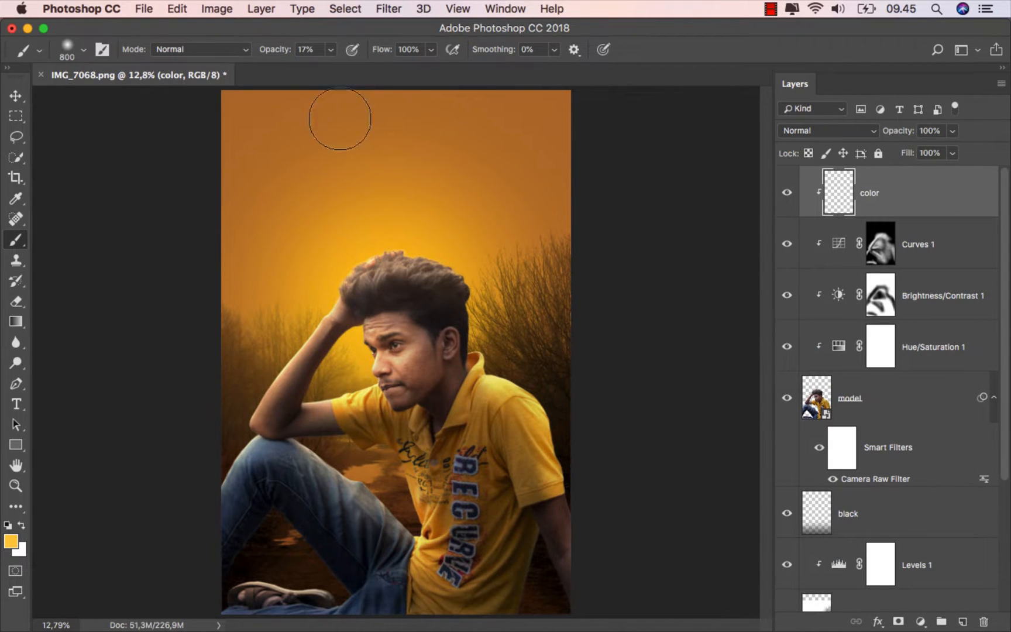
pyautogui.scroll(3, 340, 317)
pyautogui.moveTo(408, 332); pyautogui.dragTo(388, 332)
pyautogui.scroll(1, 546, 217)
pyautogui.moveTo(462, 228)
pyautogui.mouseDown()
pyautogui.moveTo(368, 223)
pyautogui.moveTo(407, 213)
pyautogui.moveTo(352, 230)
pyautogui.moveTo(324, 254)
pyautogui.moveTo(410, 210)
pyautogui.moveTo(513, 325)
pyautogui.mouseUp()
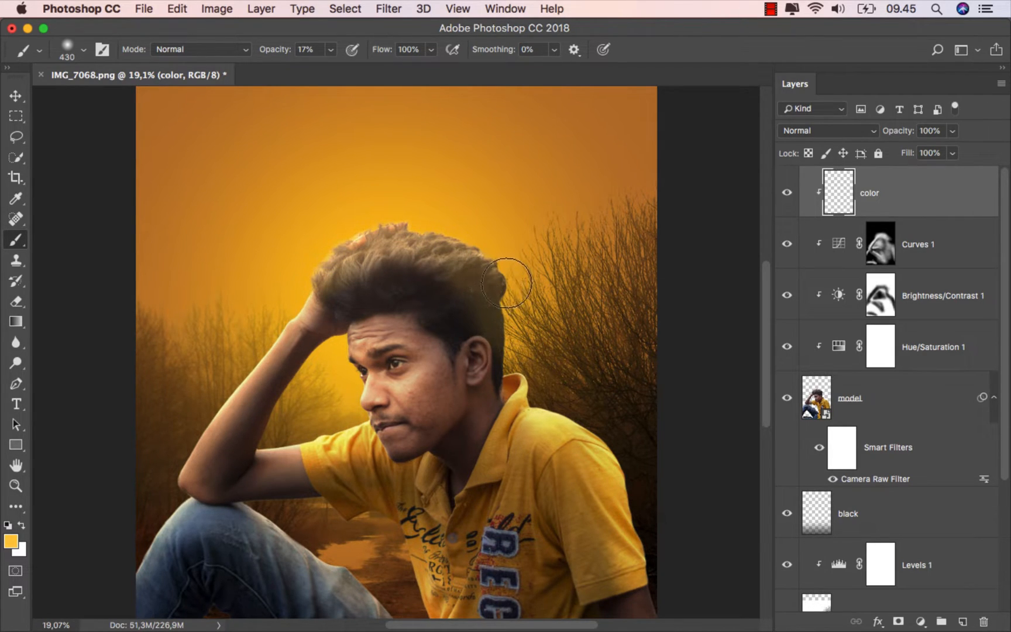
# - Set the color layer's blend mode to Soft Light and brush the yellow along the model's shoulder
pyautogui.click(817, 133)
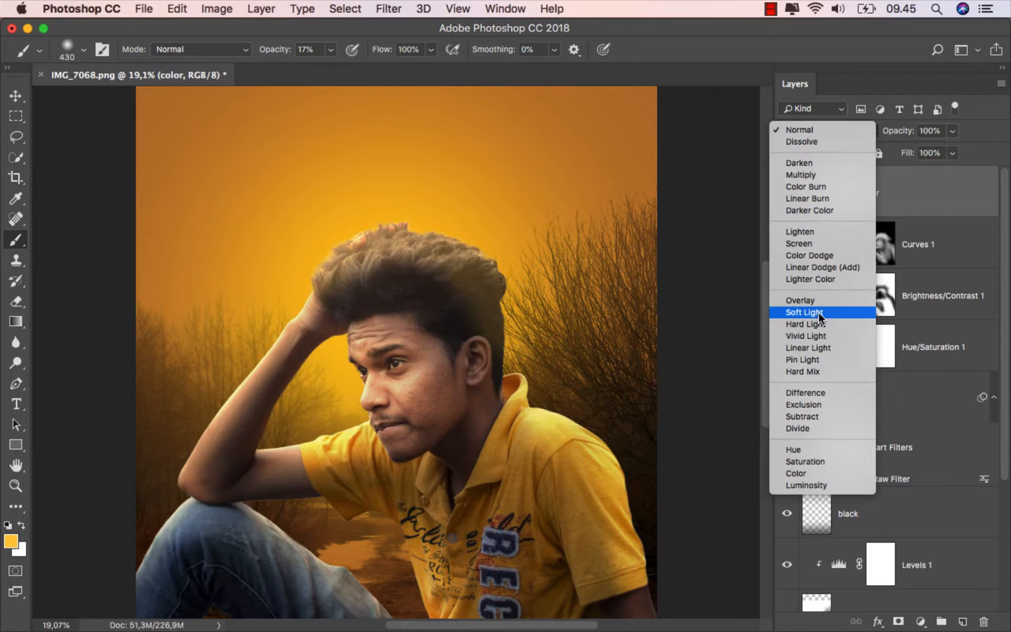
pyautogui.click(813, 314)
pyautogui.moveTo(543, 392)
pyautogui.mouseDown()
pyautogui.moveTo(647, 472)
pyautogui.moveTo(614, 475)
pyautogui.moveTo(648, 490)
pyautogui.mouseUp()
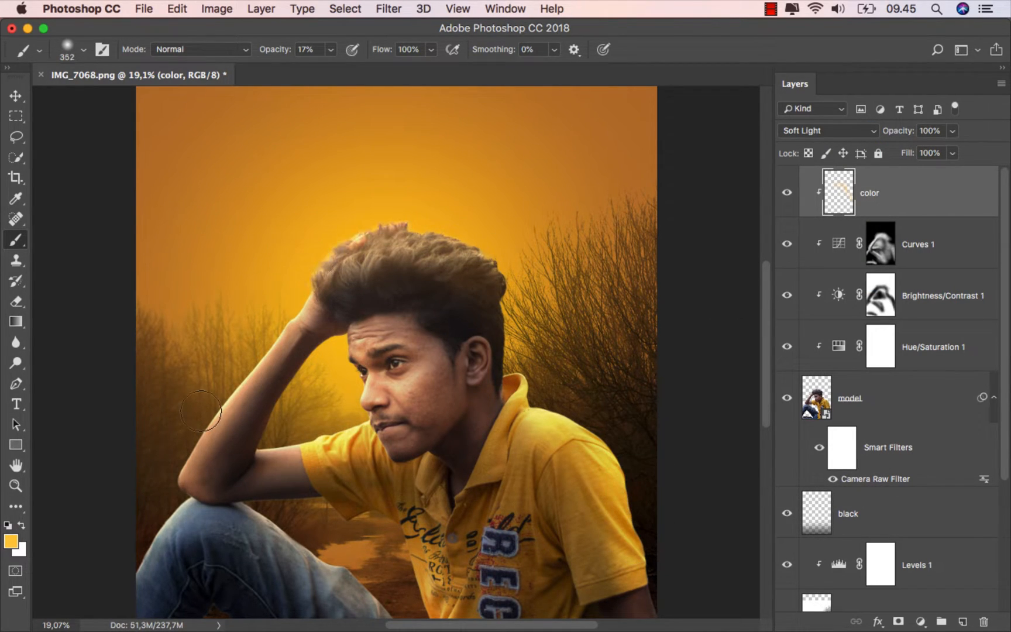
# - Brush the yellow over the raised arm, forearm, thigh and shoe on the color layer
pyautogui.moveTo(313, 255); pyautogui.dragTo(154, 478)
pyautogui.moveTo(321, 463); pyautogui.dragTo(289, 374)
pyautogui.moveTo(258, 420)
pyautogui.mouseDown()
pyautogui.moveTo(350, 540)
pyautogui.moveTo(357, 514)
pyautogui.moveTo(401, 561)
pyautogui.mouseUp()
pyautogui.moveTo(283, 355); pyautogui.dragTo(267, 357)
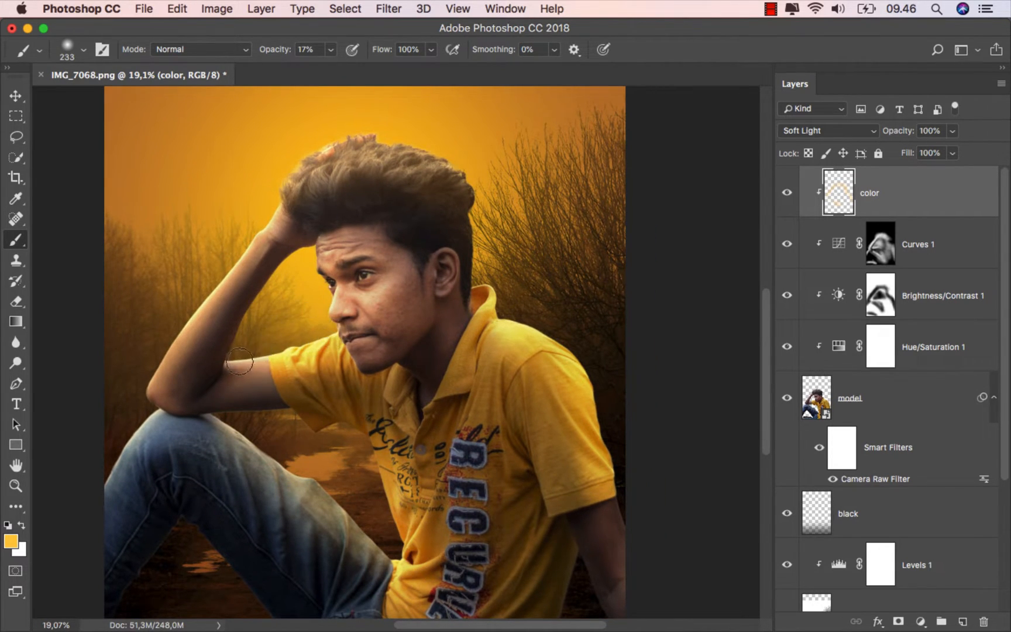
pyautogui.scroll(-5, 192, 478)
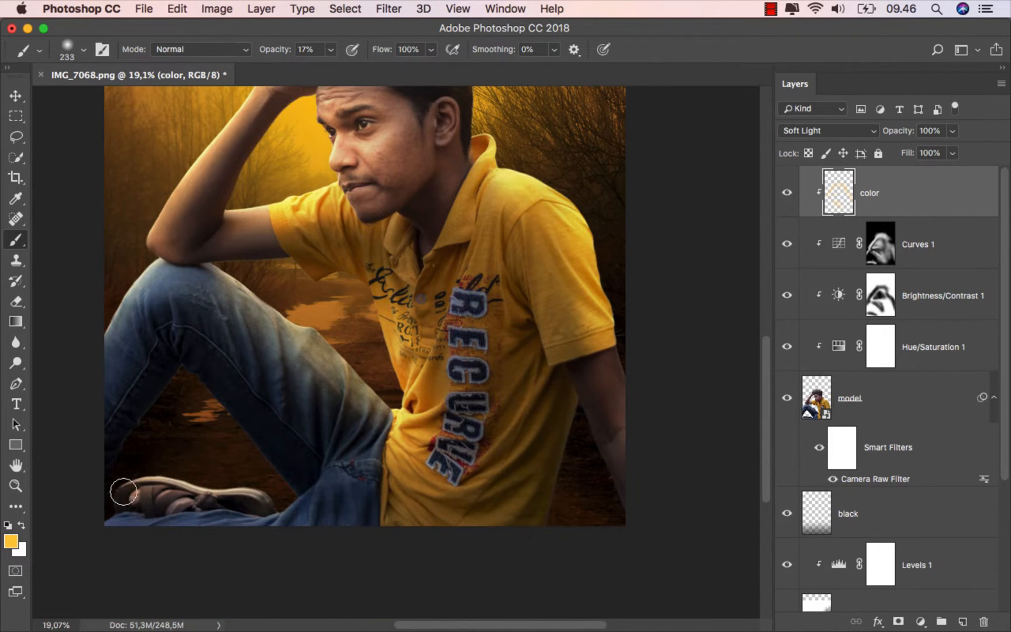
pyautogui.scroll(2, 433, 427)
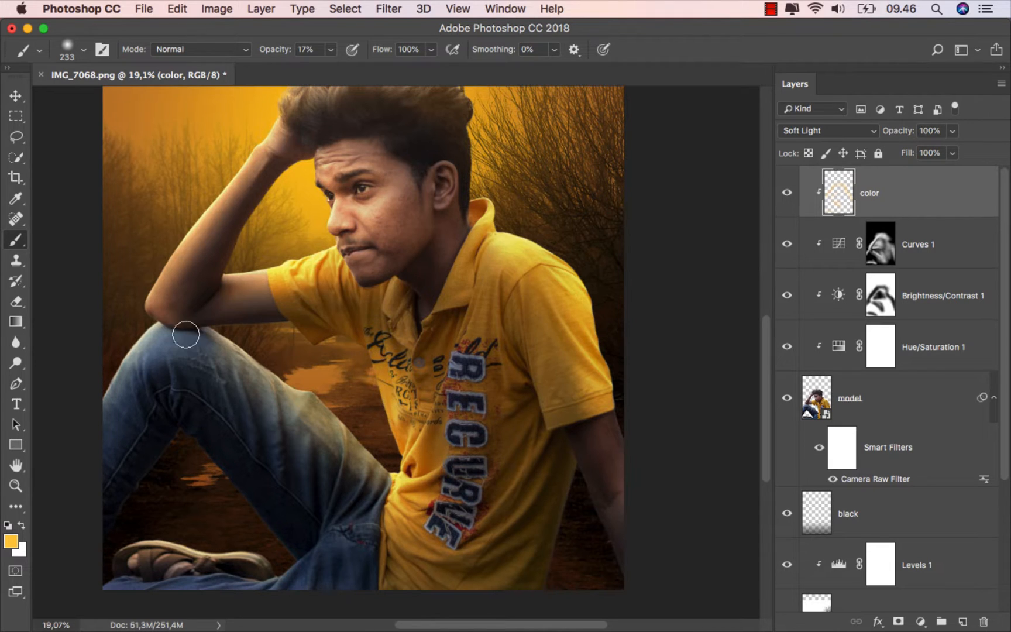
pyautogui.moveTo(196, 211); pyautogui.dragTo(137, 387)
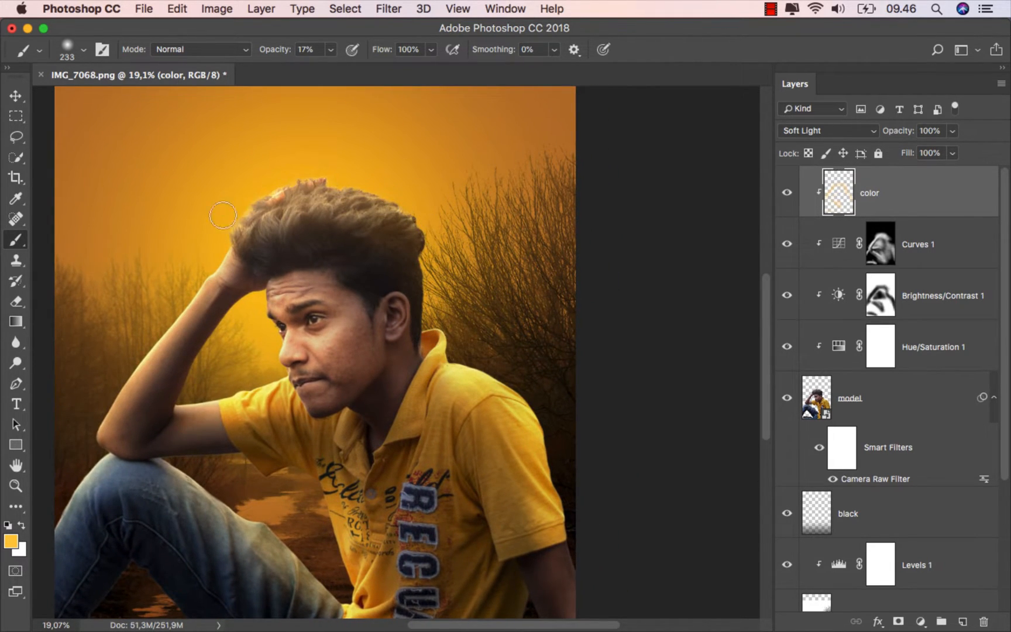
# - Compare the image with and without the color layer
pyautogui.click(787, 193)
pyautogui.scroll(-3, 351, 292)
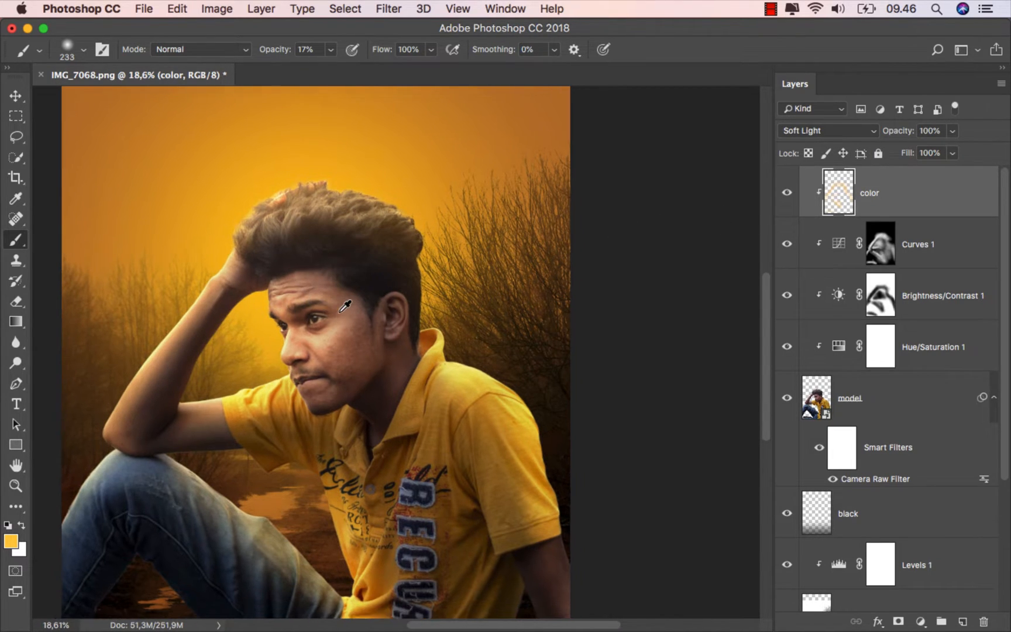
pyautogui.scroll(1, 353, 310)
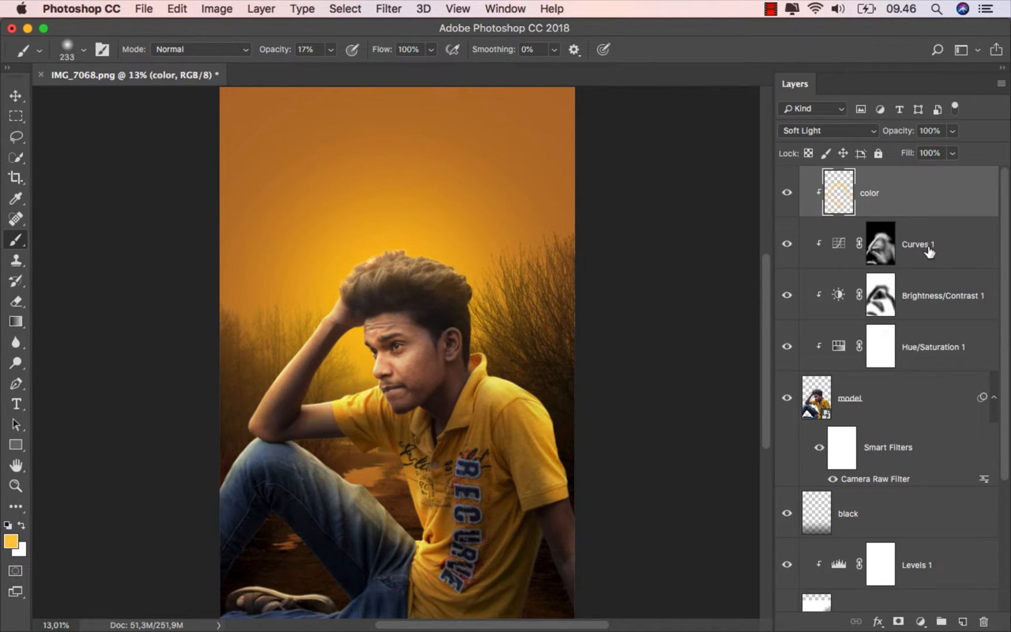
# - Add another new layer above color, clip it to the model, and name it hair
pyautogui.click(963, 620)
pyautogui.rightClick(871, 192)
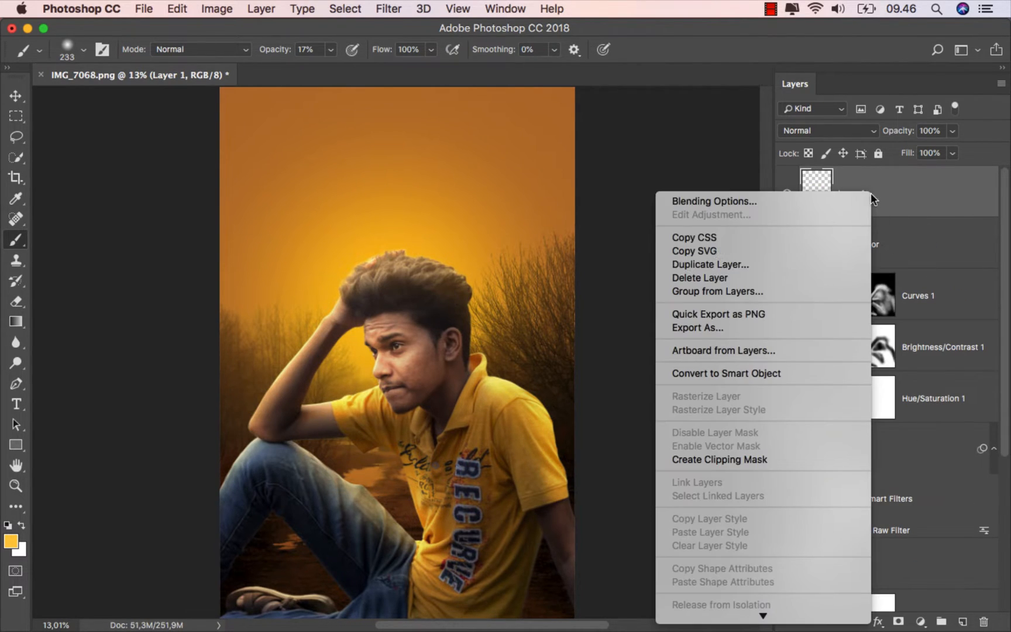
pyautogui.click(767, 458)
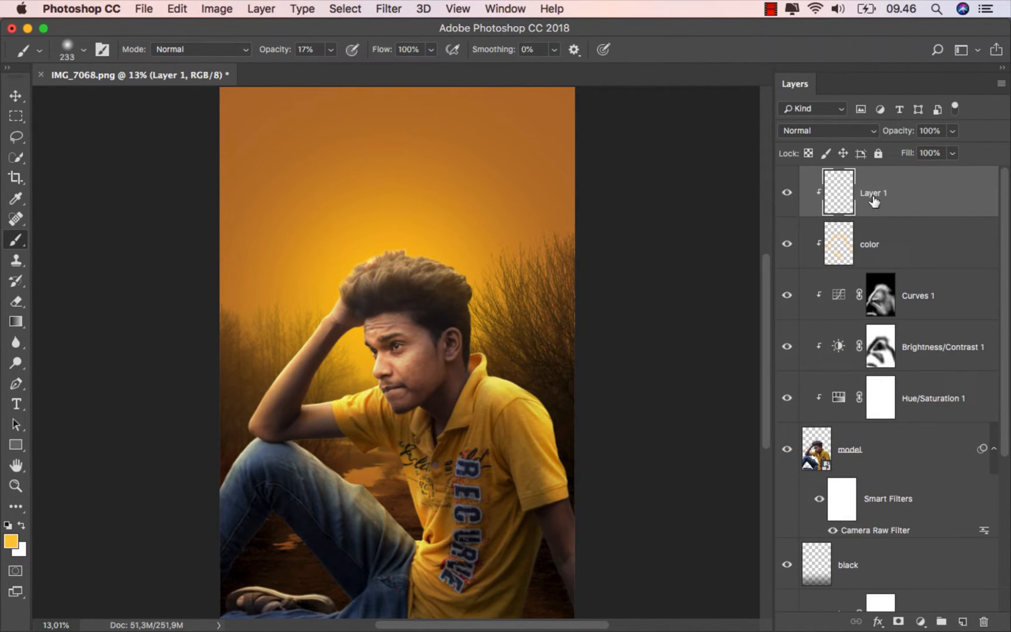
pyautogui.write('ir')
pyautogui.press('Return')
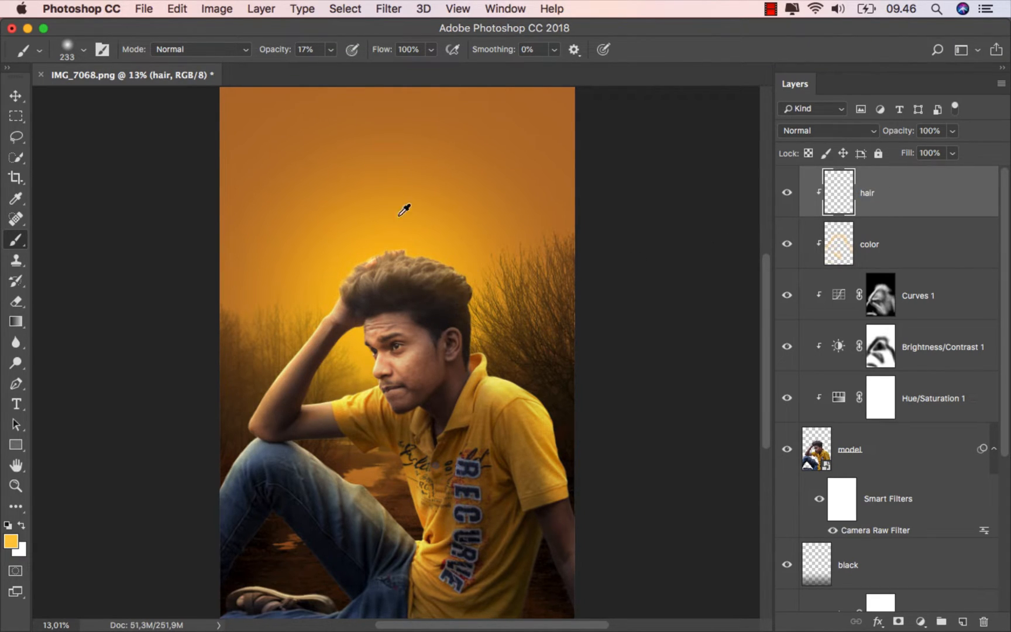
# - Lower the brush opacity to 12%
pyautogui.click(330, 50)
pyautogui.moveTo(331, 67); pyautogui.dragTo(327, 67)
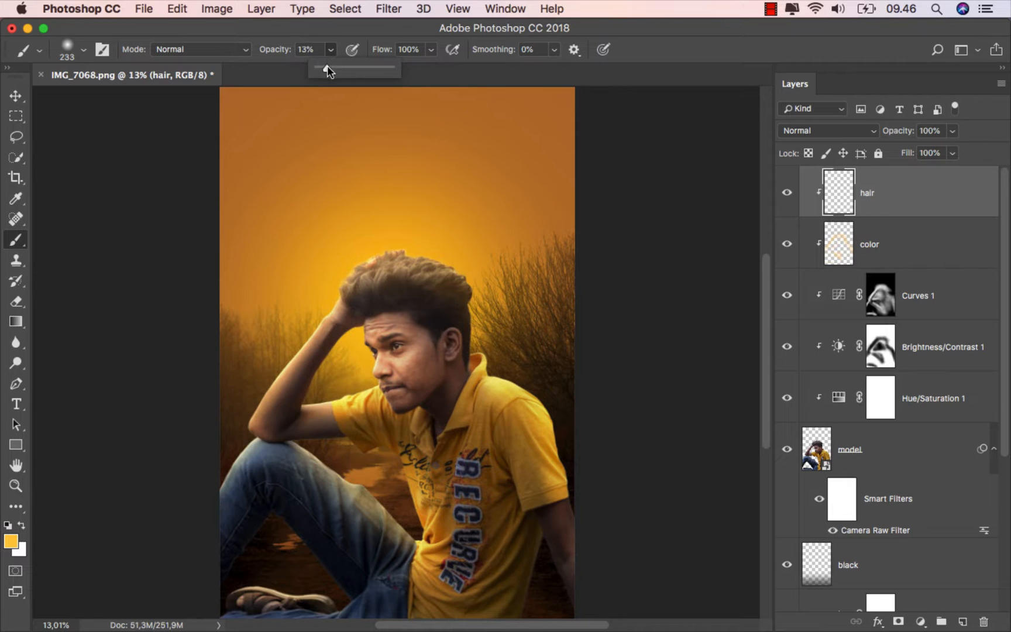
pyautogui.click(376, 25)
# - Set the brush opacity to 100% and paint a sampled tan hair tone along the hair's edge around the fingers
pyautogui.scroll(8, 323, 220)
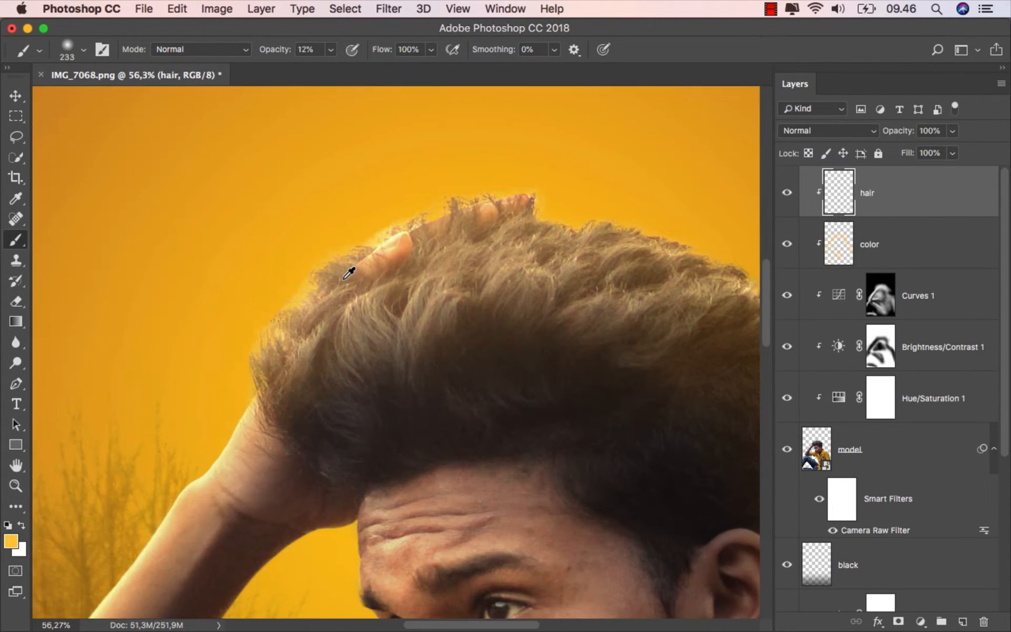
pyautogui.scroll(2, 340, 283)
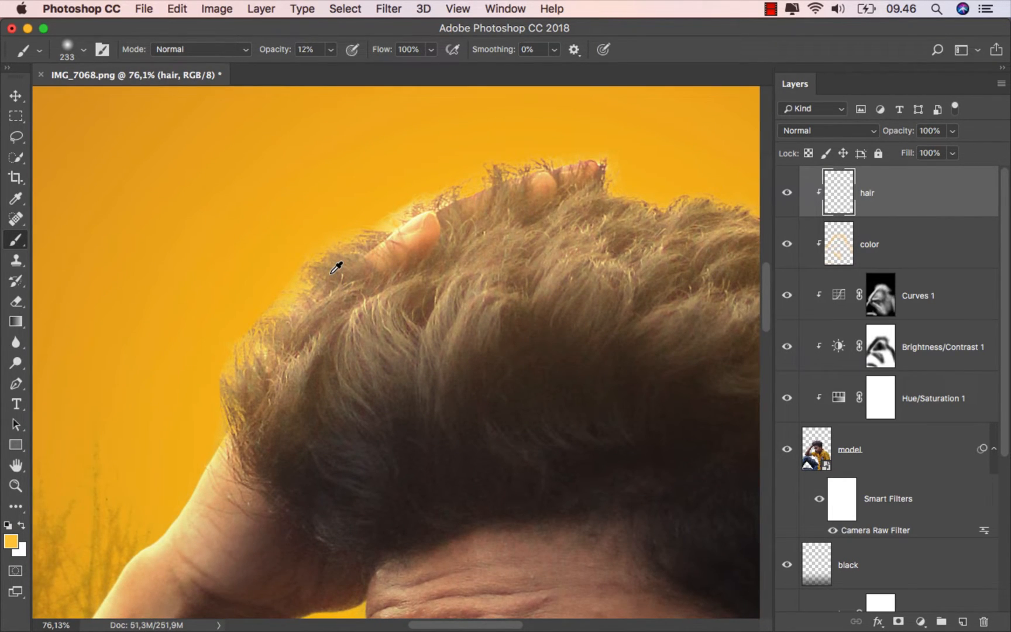
pyautogui.write('100')
pyautogui.press('Return')
pyautogui.keyDown('ctrl'); pyautogui.keyDown('alt'); pyautogui.moveTo(284, 238); pyautogui.dragTo(253, 249); pyautogui.keyUp('alt'); pyautogui.keyUp('ctrl')
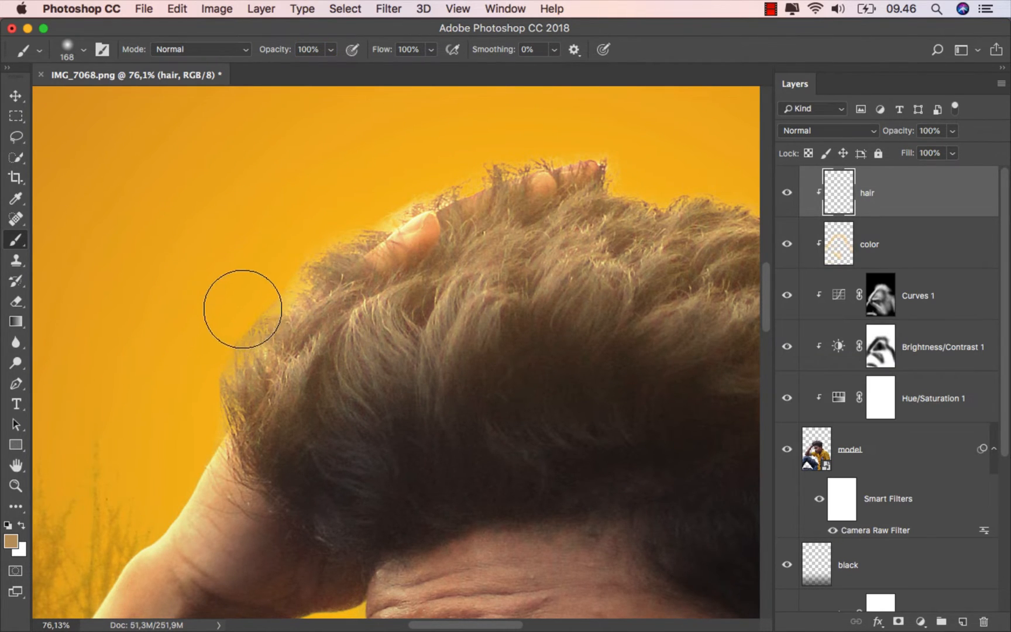
pyautogui.moveTo(269, 310)
pyautogui.mouseDown()
pyautogui.moveTo(293, 264)
pyautogui.moveTo(356, 210)
pyautogui.mouseUp()
pyautogui.moveTo(451, 153); pyautogui.dragTo(289, 214)
pyautogui.moveTo(483, 190); pyautogui.dragTo(366, 191)
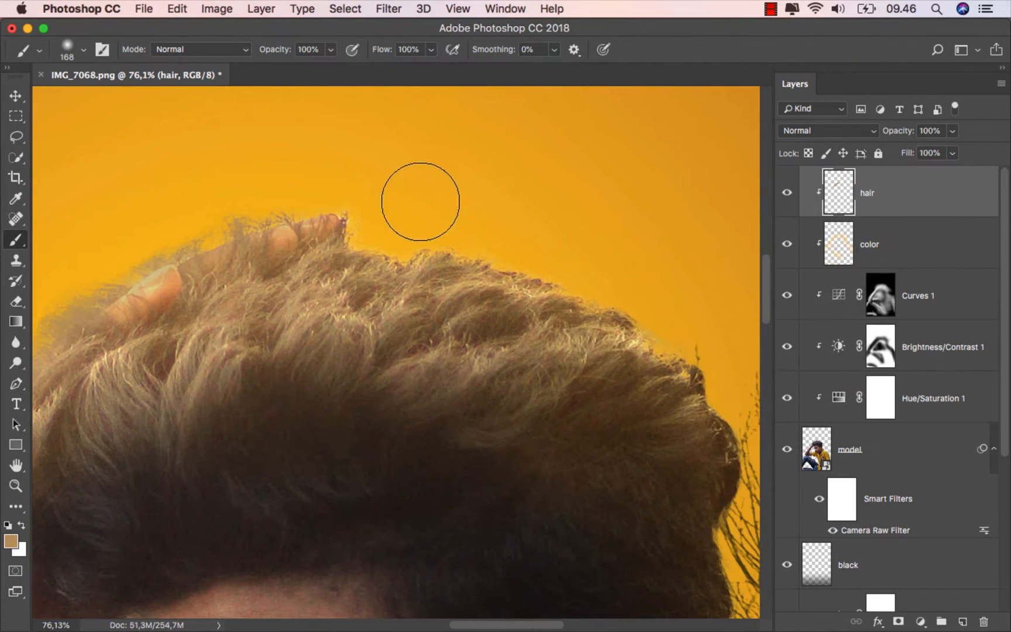
# - Paint the sampled brown hair tone along the remaining hair edge, from beside the fingers to the back of the head
pyautogui.keyDown('alt'); pyautogui.click(439, 273); pyautogui.keyUp('alt')
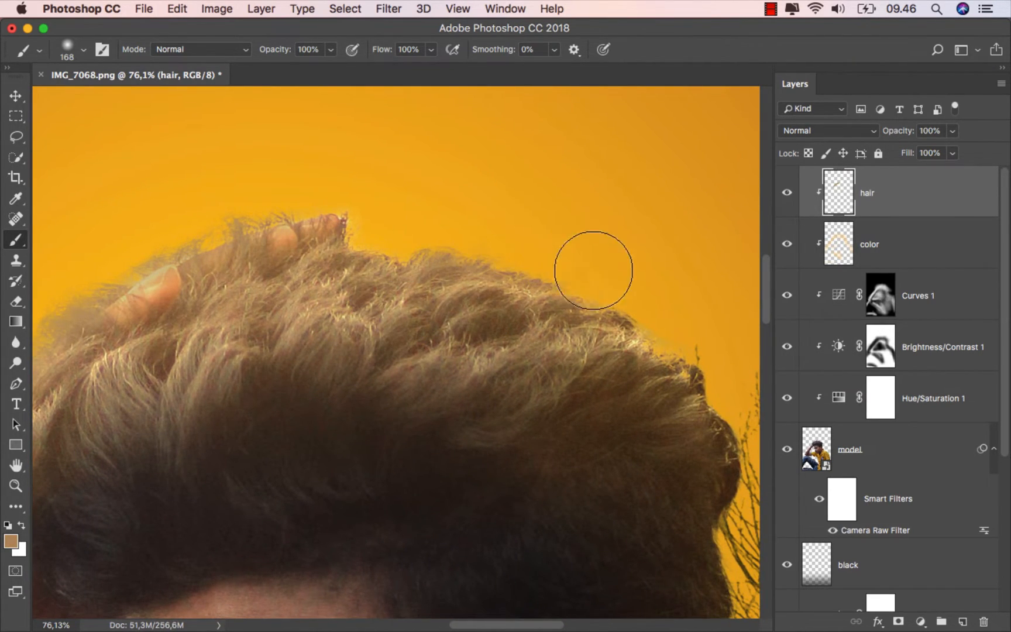
pyautogui.moveTo(679, 327); pyautogui.dragTo(587, 266)
pyautogui.keyDown('alt'); pyautogui.click(551, 299); pyautogui.keyUp('alt')
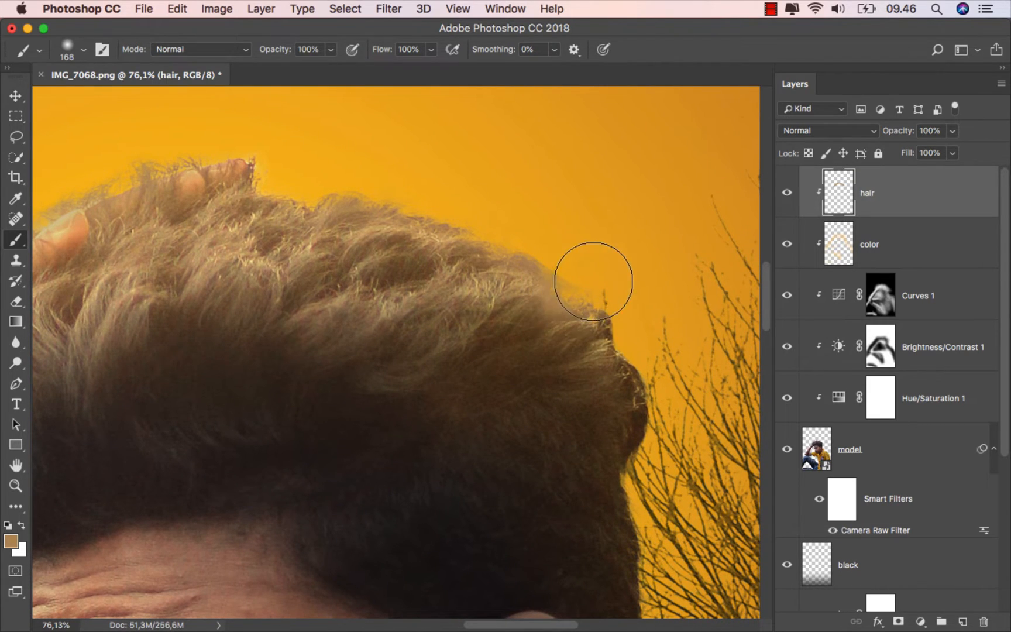
pyautogui.scroll(-5, 626, 295)
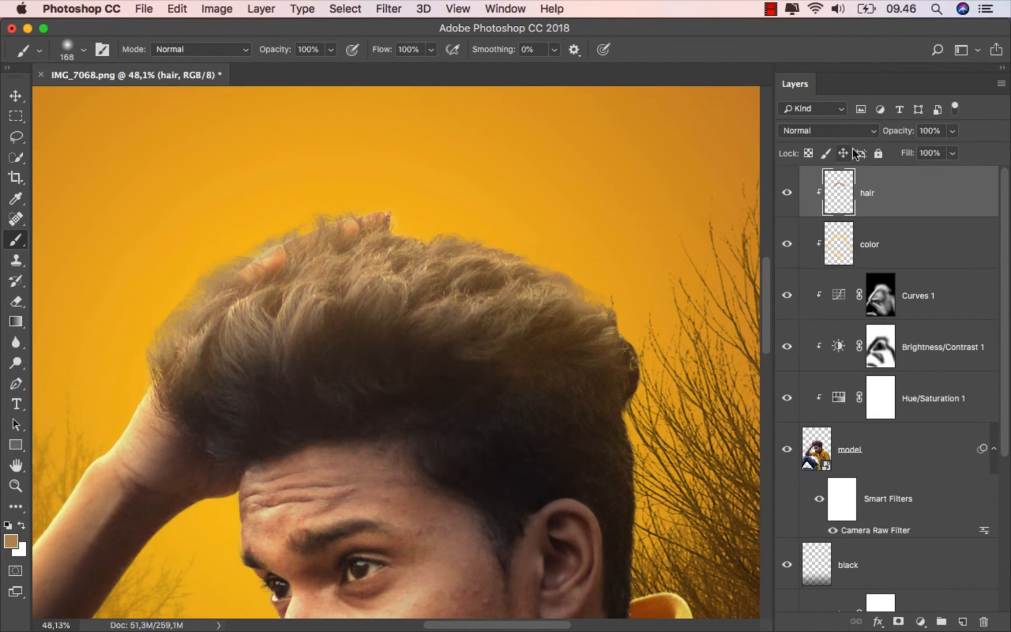
# - Reduce the hair layer's opacity to 45% and compare the image with and without it
pyautogui.moveTo(954, 132); pyautogui.dragTo(912, 153)
pyautogui.click(873, 203)
pyautogui.click(785, 194)
pyautogui.click(786, 193)
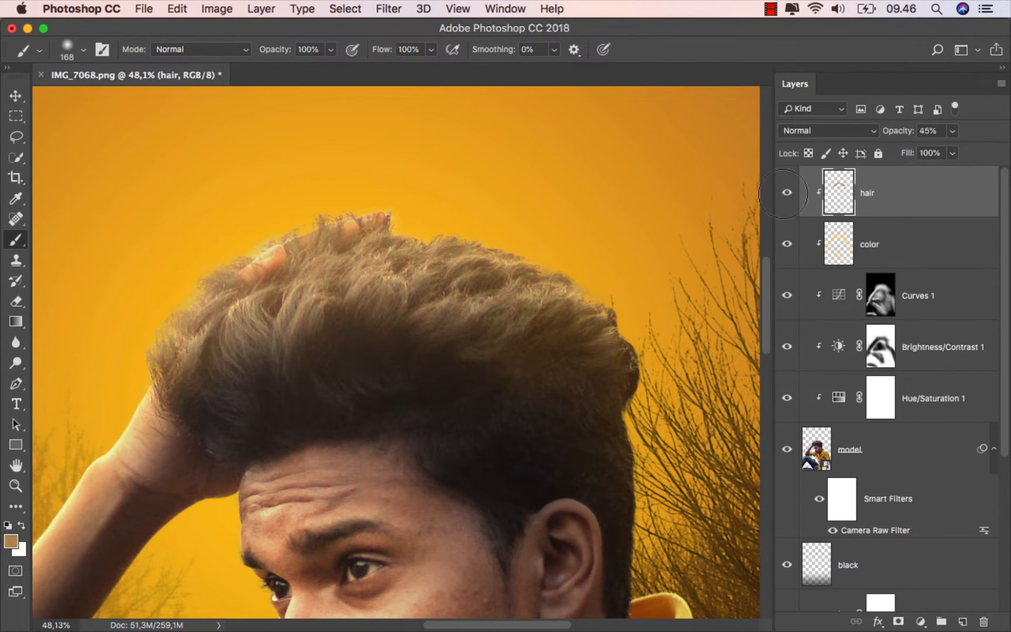
pyautogui.scroll(-6, 515, 292)
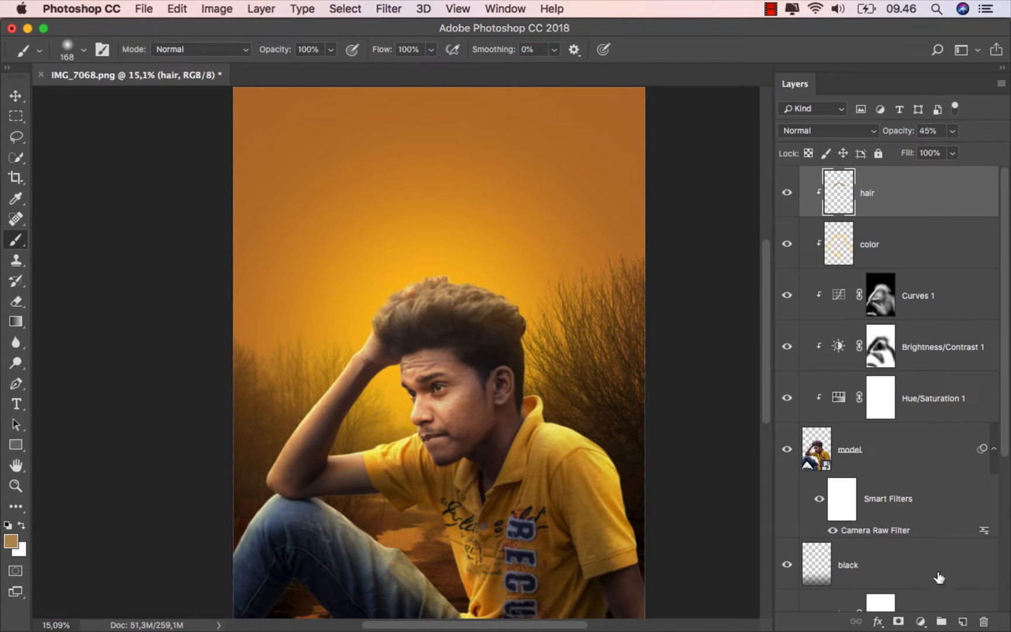
# - Add a new layer above hair, clip it to the model, and name it black
pyautogui.click(963, 624)
pyautogui.rightClick(879, 198)
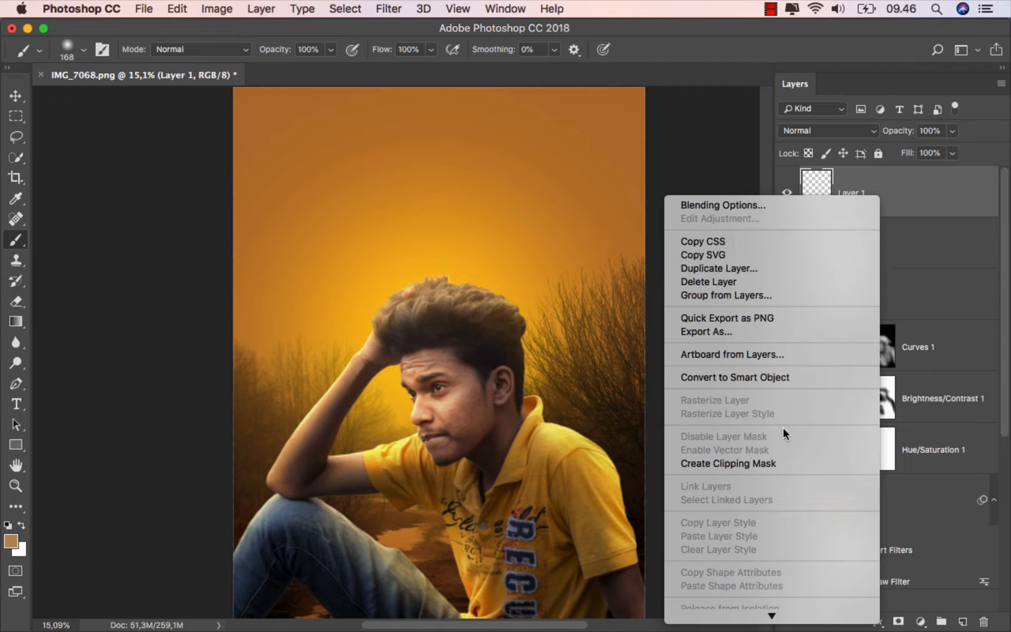
pyautogui.click(780, 463)
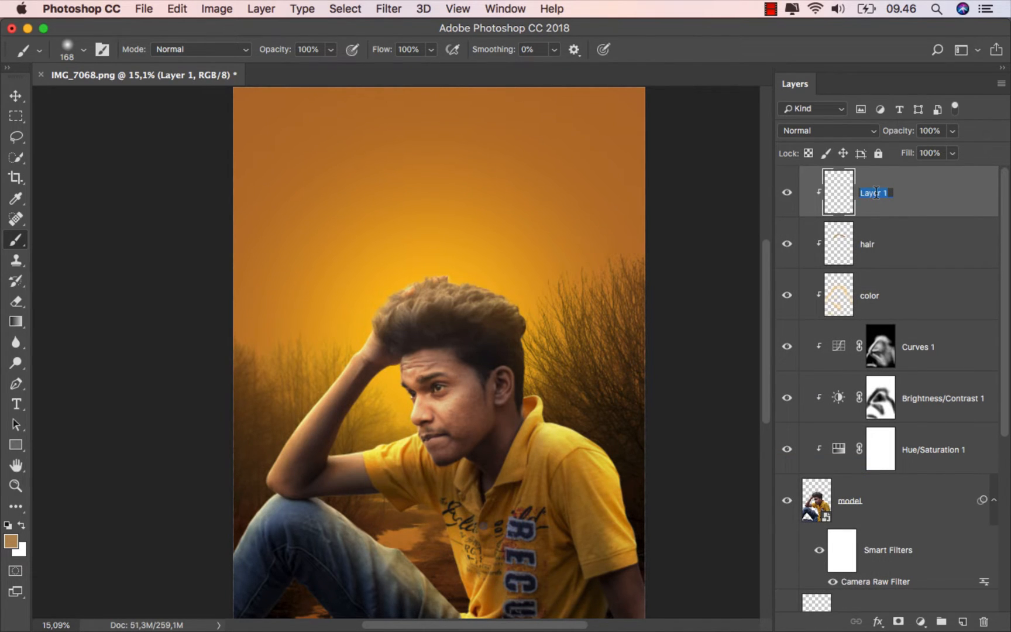
pyautogui.press('Return')
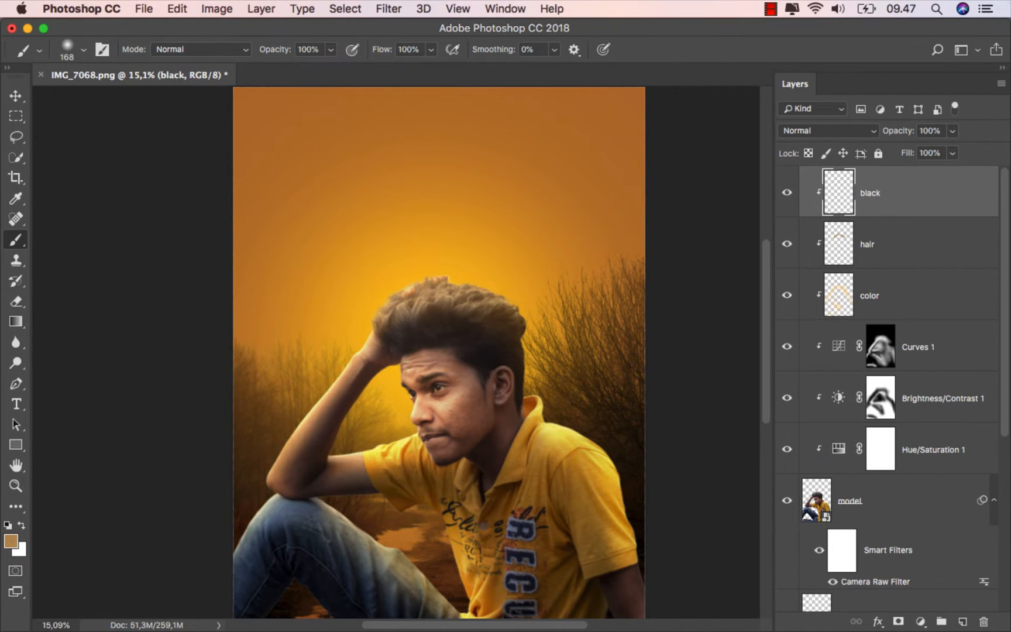
pyautogui.scroll(-2, 500, 309)
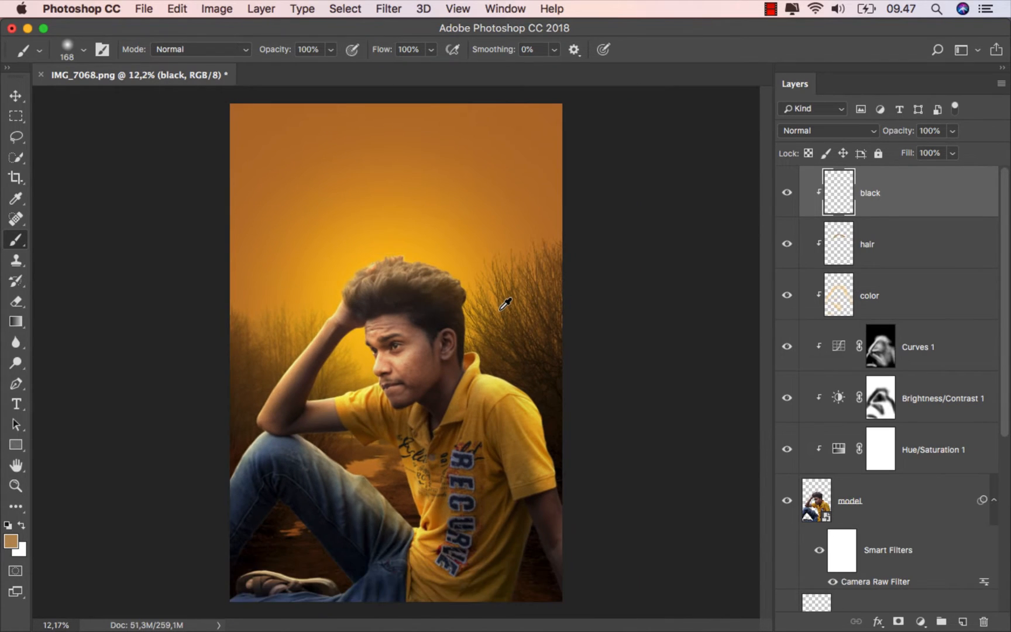
# - Paint black at 9% brush opacity over the model's lower body and shirt on the black layer to deepen the shadows
pyautogui.click(799, 133)
pyautogui.click(811, 131)
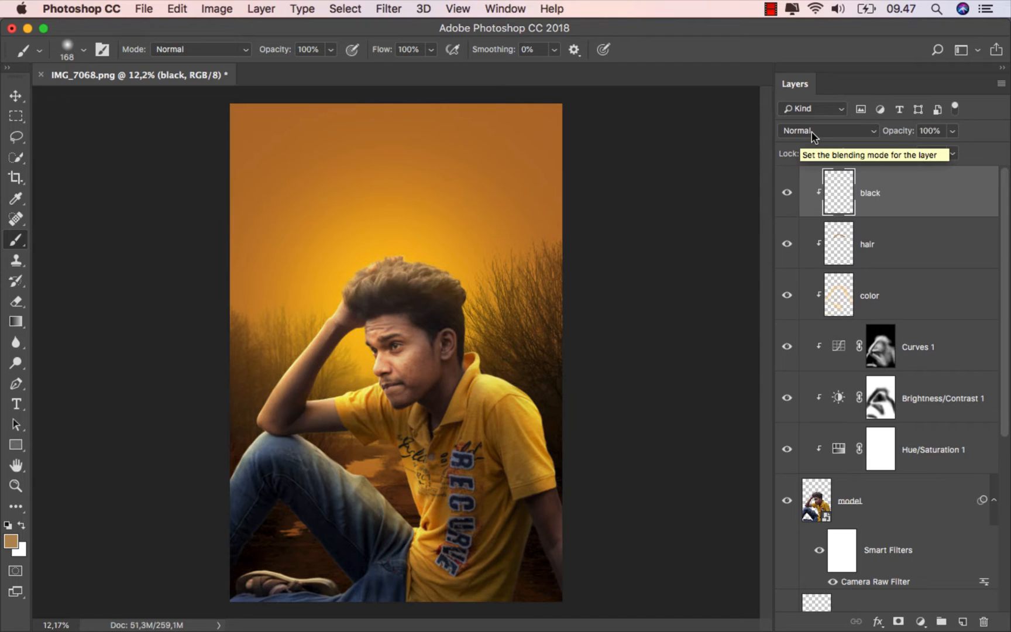
pyautogui.click(329, 50)
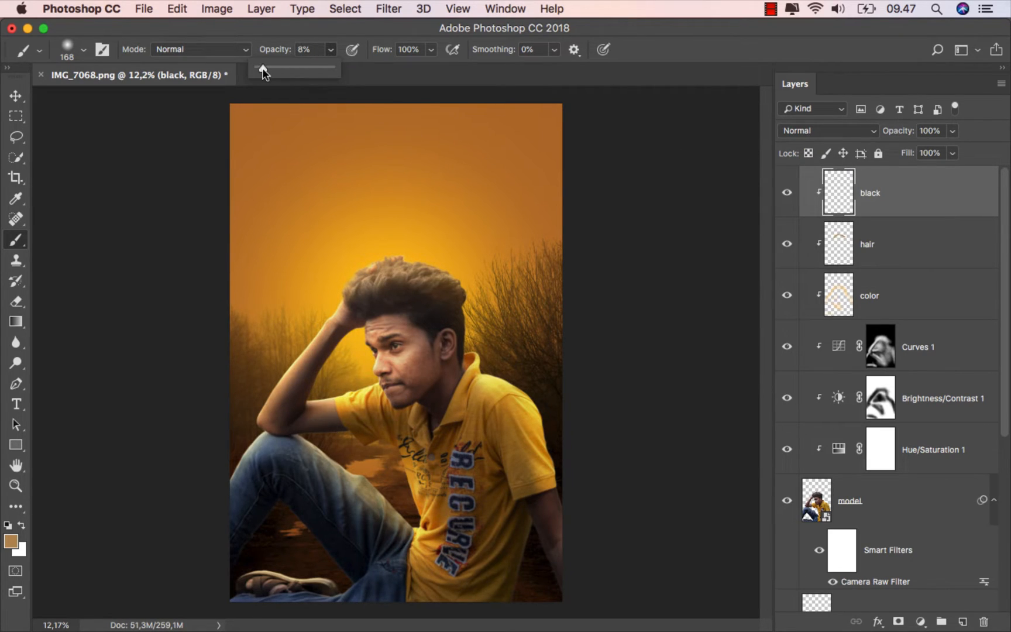
pyautogui.click(6, 526)
pyautogui.keyDown('ctrl'); pyautogui.keyDown('alt'); pyautogui.moveTo(308, 381); pyautogui.dragTo(338, 388); pyautogui.keyUp('alt'); pyautogui.keyUp('ctrl')
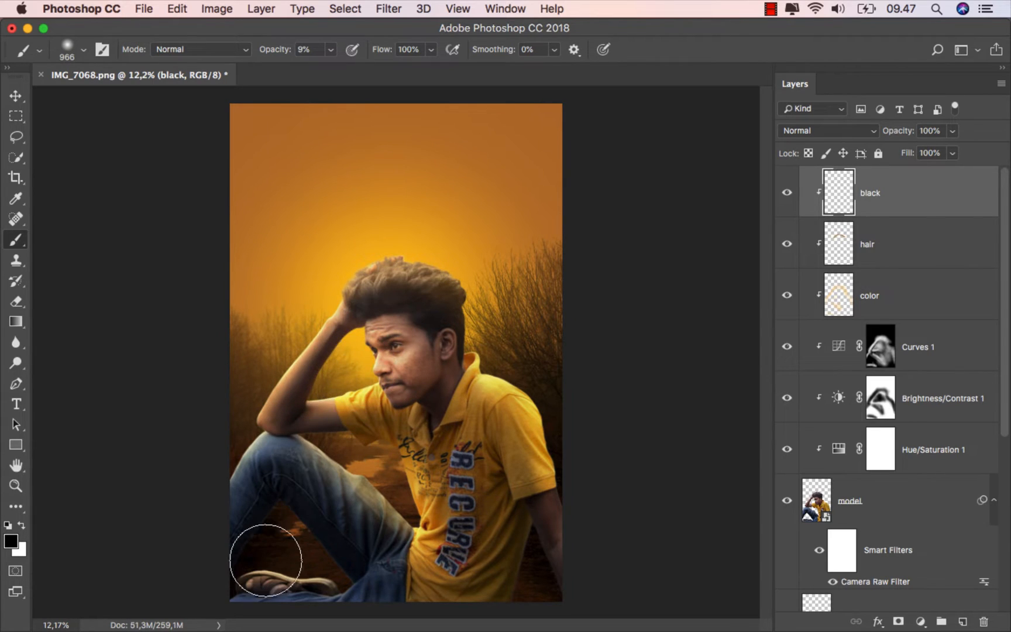
pyautogui.scroll(-1, 269, 594)
pyautogui.moveTo(434, 584)
pyautogui.mouseDown()
pyautogui.moveTo(492, 585)
pyautogui.moveTo(436, 608)
pyautogui.moveTo(297, 617)
pyautogui.moveTo(212, 599)
pyautogui.moveTo(435, 566)
pyautogui.moveTo(514, 534)
pyautogui.moveTo(571, 579)
pyautogui.moveTo(500, 606)
pyautogui.moveTo(487, 596)
pyautogui.moveTo(248, 618)
pyautogui.moveTo(222, 553)
pyautogui.moveTo(244, 502)
pyautogui.moveTo(251, 605)
pyautogui.moveTo(367, 597)
pyautogui.moveTo(413, 589)
pyautogui.moveTo(437, 529)
pyautogui.moveTo(469, 543)
pyautogui.moveTo(500, 471)
pyautogui.mouseUp()
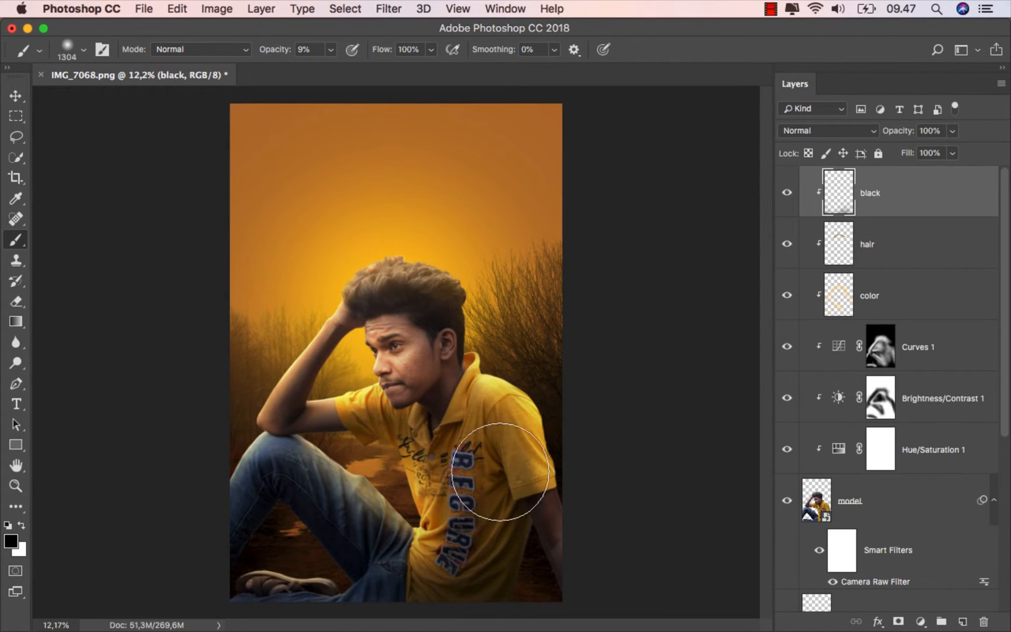
pyautogui.scroll(2, 523, 472)
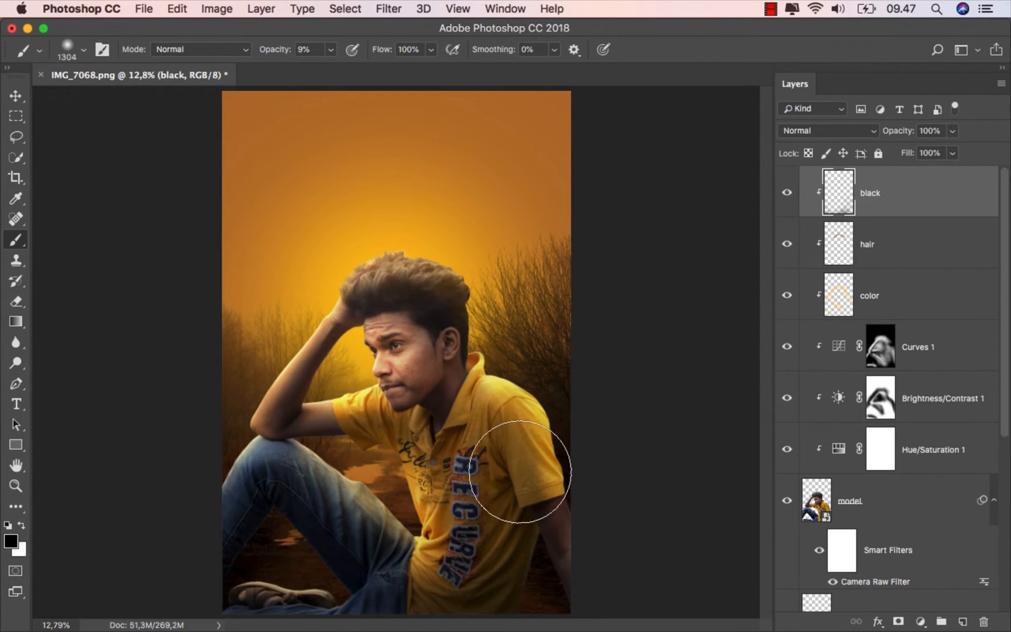
# - Compare the image with and without the clipped black layer
pyautogui.click(16, 96)
pyautogui.click(786, 193)
pyautogui.scroll(1, 514, 372)
pyautogui.scroll(-1, 514, 372)
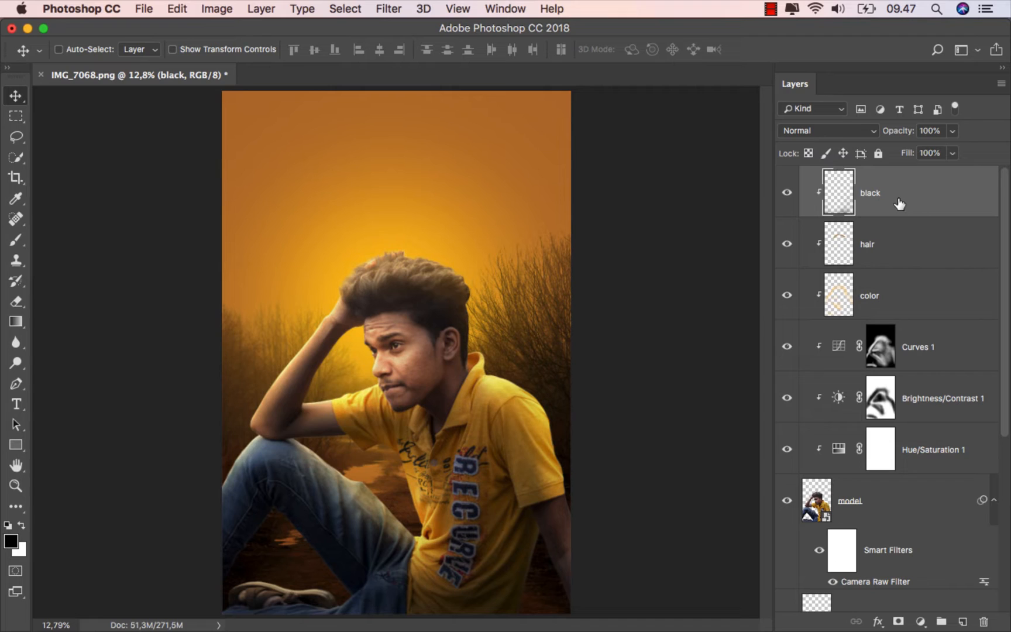
# - Add an unclipped layer at the top of the stack, name it color, and set its blending mode to Color Dodge
pyautogui.click(960, 621)
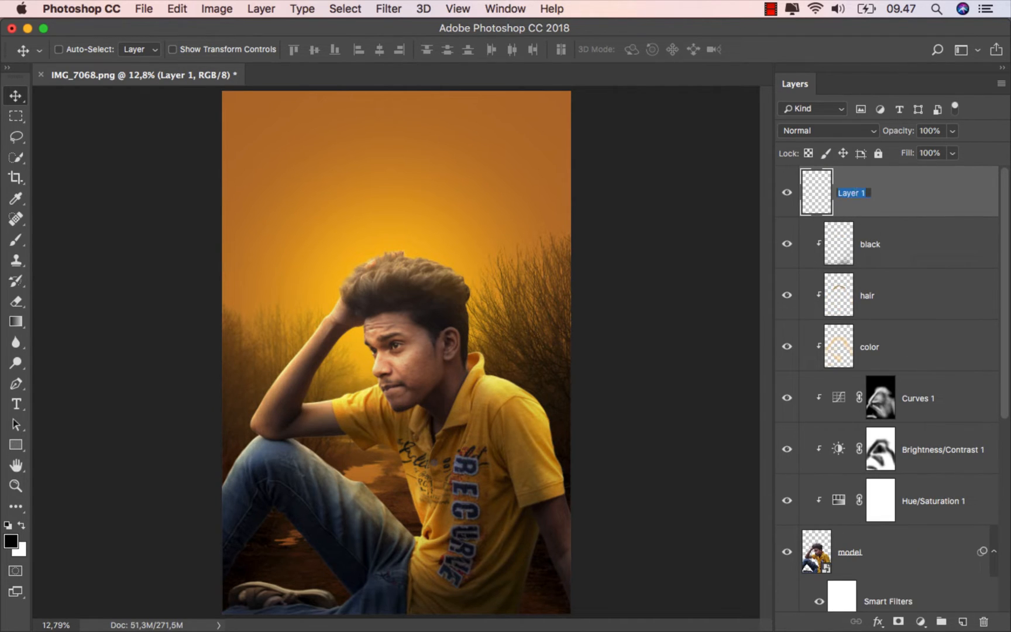
pyautogui.press('Return')
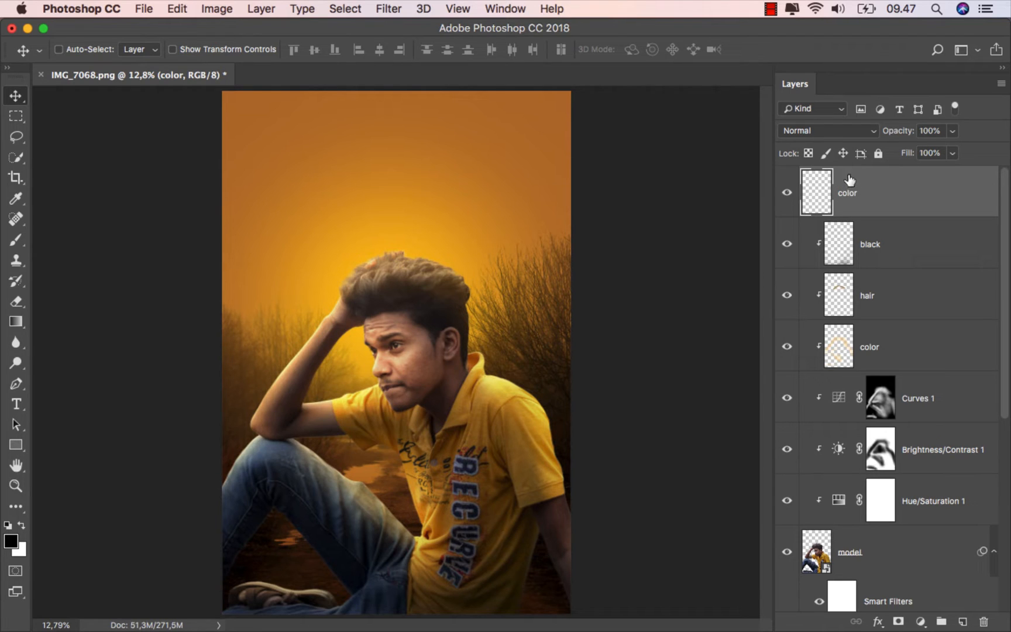
pyautogui.click(824, 131)
pyautogui.click(833, 254)
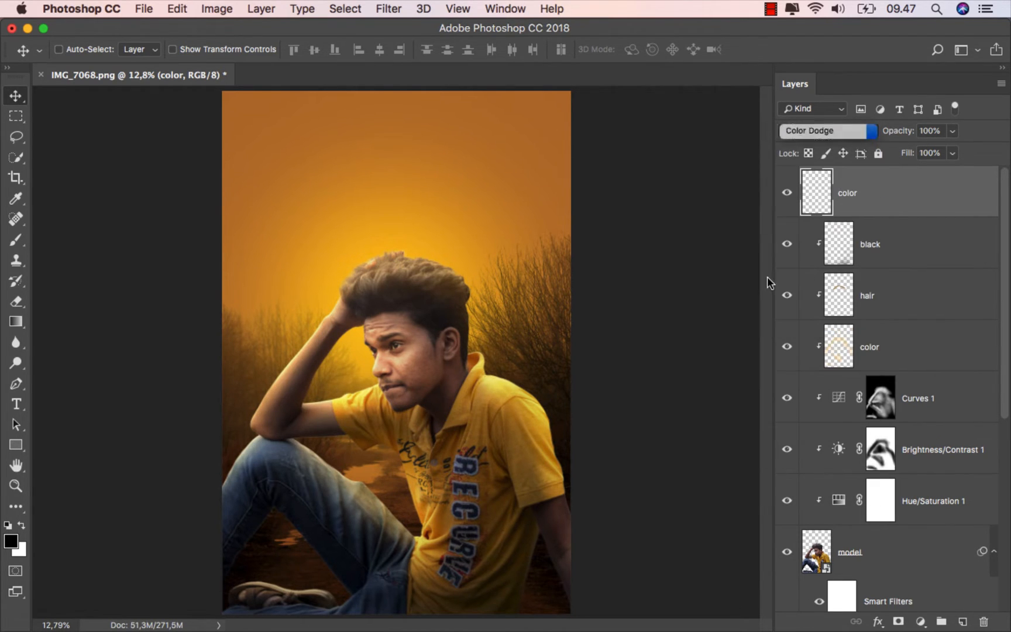
# - Choose a dark orange-brown foreground colour for the Brush tool
pyautogui.click(16, 239)
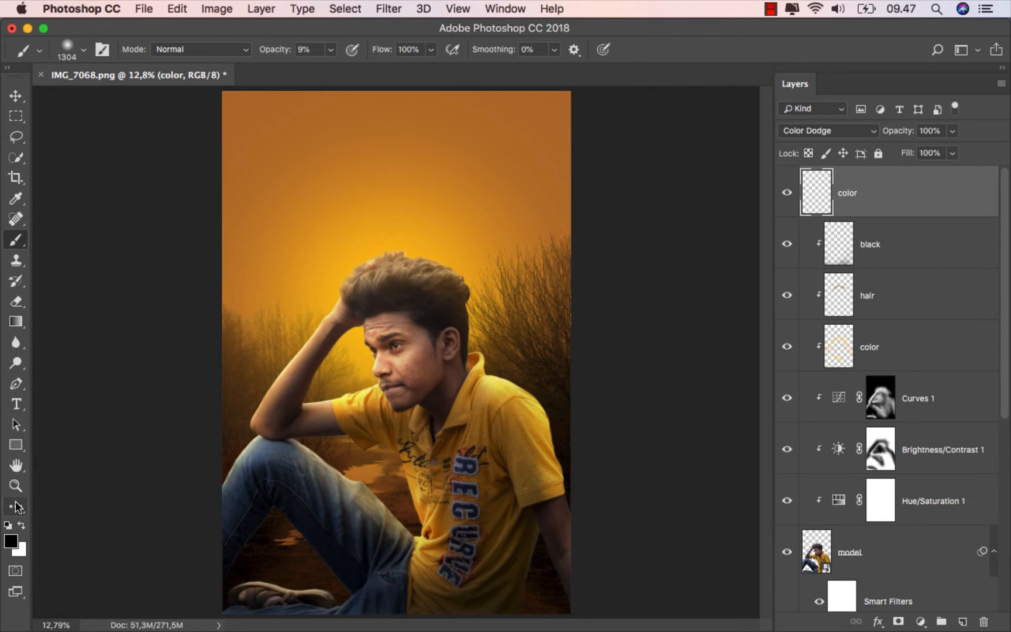
pyautogui.click(12, 543)
pyautogui.moveTo(477, 186); pyautogui.dragTo(490, 198)
pyautogui.moveTo(713, 367); pyautogui.dragTo(714, 431)
pyautogui.click(915, 309)
pyautogui.press('b')
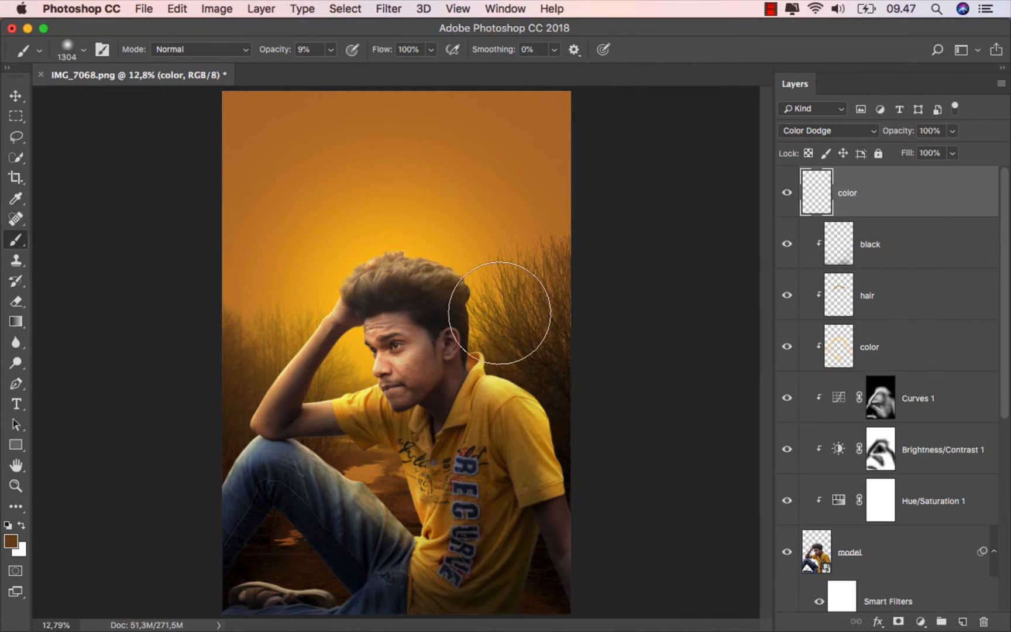
# - Set the brush opacity to 100% and paint a single large soft glow over the area beside the face
pyautogui.click(331, 49)
pyautogui.moveTo(329, 68); pyautogui.dragTo(397, 73)
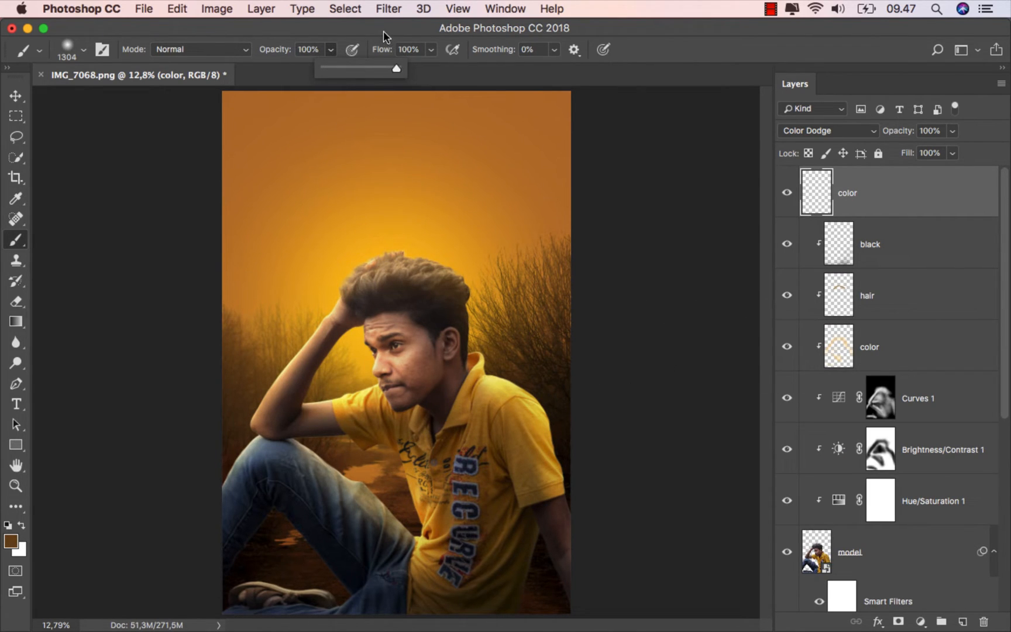
pyautogui.scroll(2, 372, 358)
pyautogui.moveTo(373, 357); pyautogui.dragTo(365, 360)
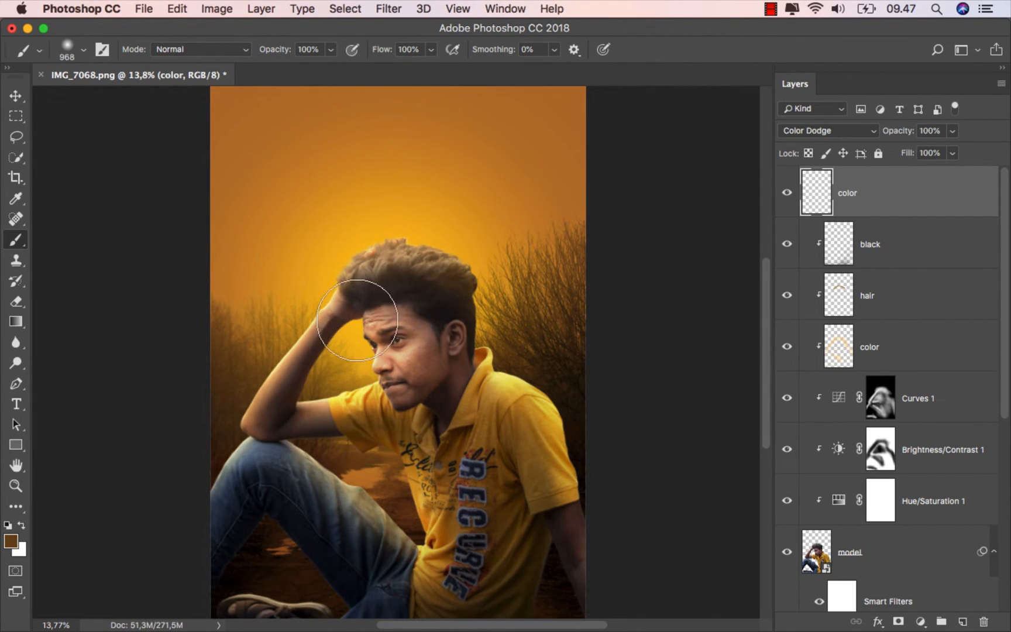
pyautogui.click(359, 349)
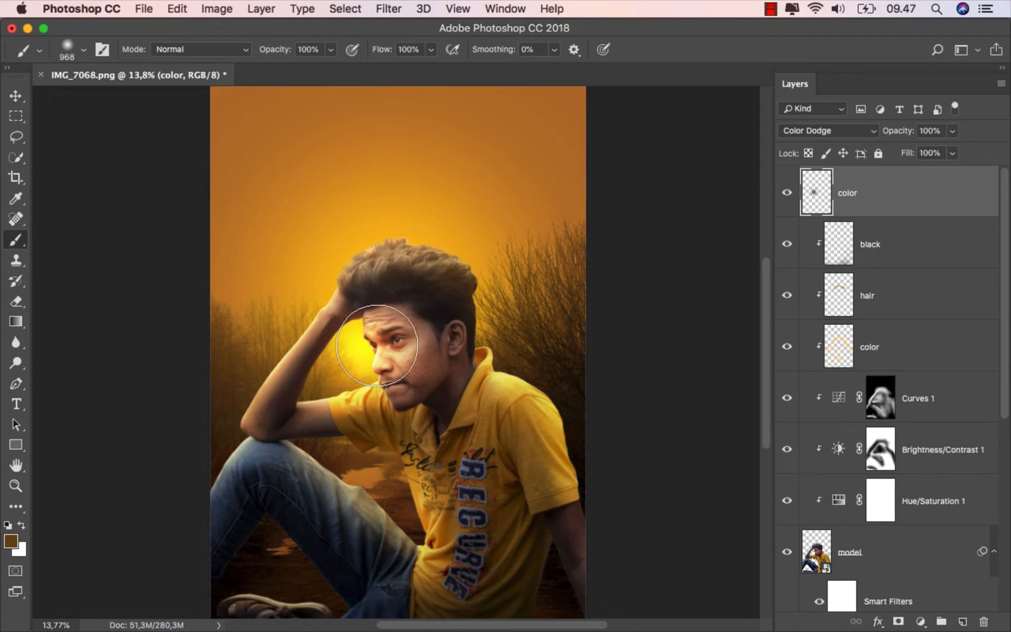
# - Move the glow up behind the hand and hair, and enlarge it slightly with Free Transform
pyautogui.click(14, 98)
pyautogui.moveTo(362, 337); pyautogui.dragTo(345, 261)
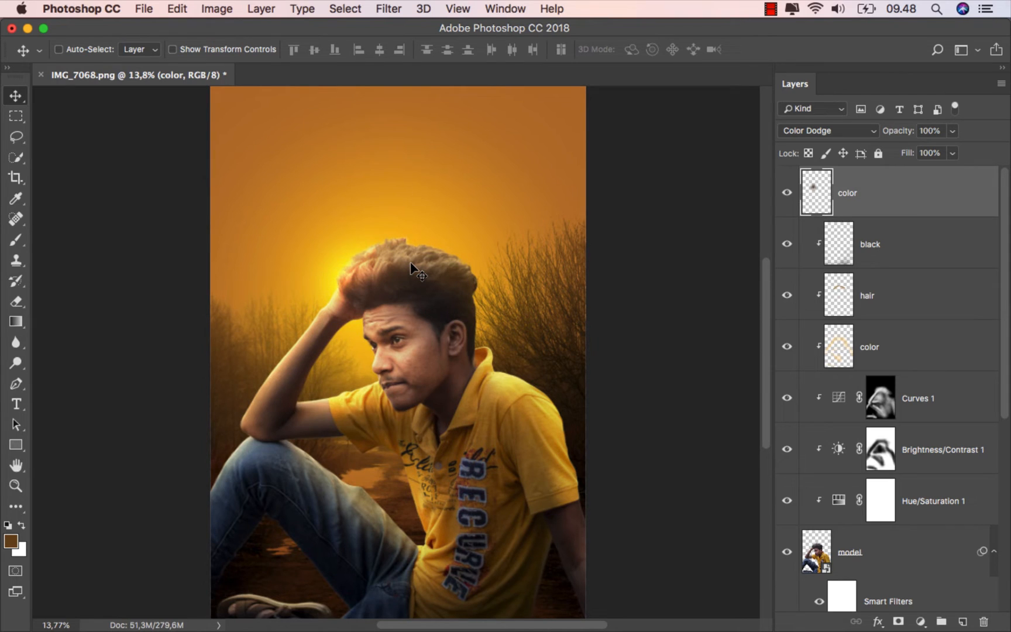
pyautogui.press('super+t')
pyautogui.moveTo(439, 189); pyautogui.dragTo(466, 169)
pyautogui.click(730, 52)
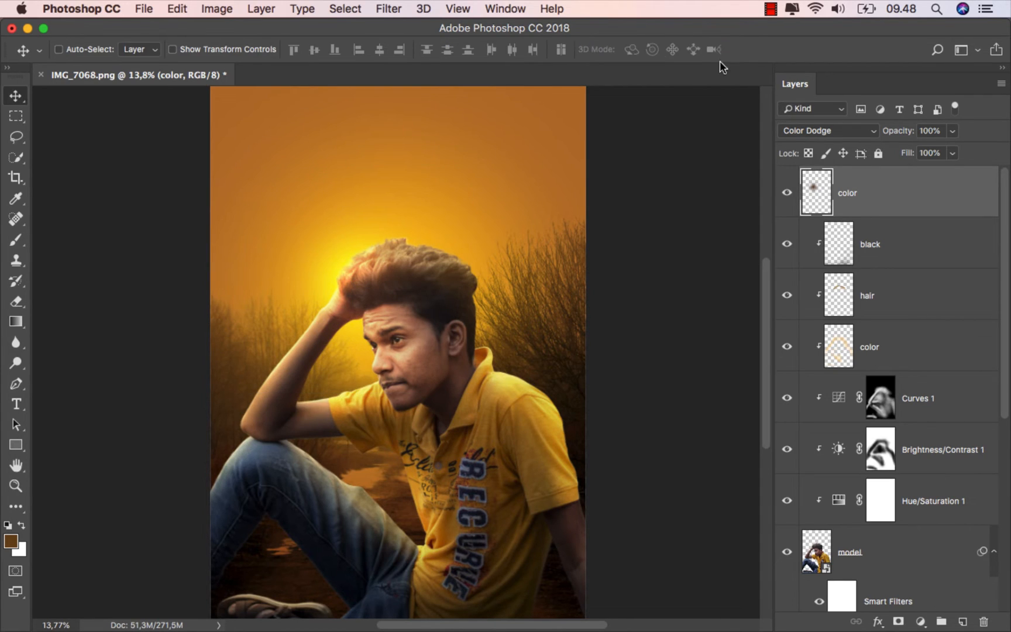
pyautogui.moveTo(350, 268)
pyautogui.mouseDown()
pyautogui.moveTo(347, 252)
pyautogui.moveTo(344, 261)
pyautogui.mouseUp()
# - Lower the glow layer's opacity to 64% and nudge the glow's position beside the hair
pyautogui.click(953, 131)
pyautogui.moveTo(950, 147); pyautogui.dragTo(922, 157)
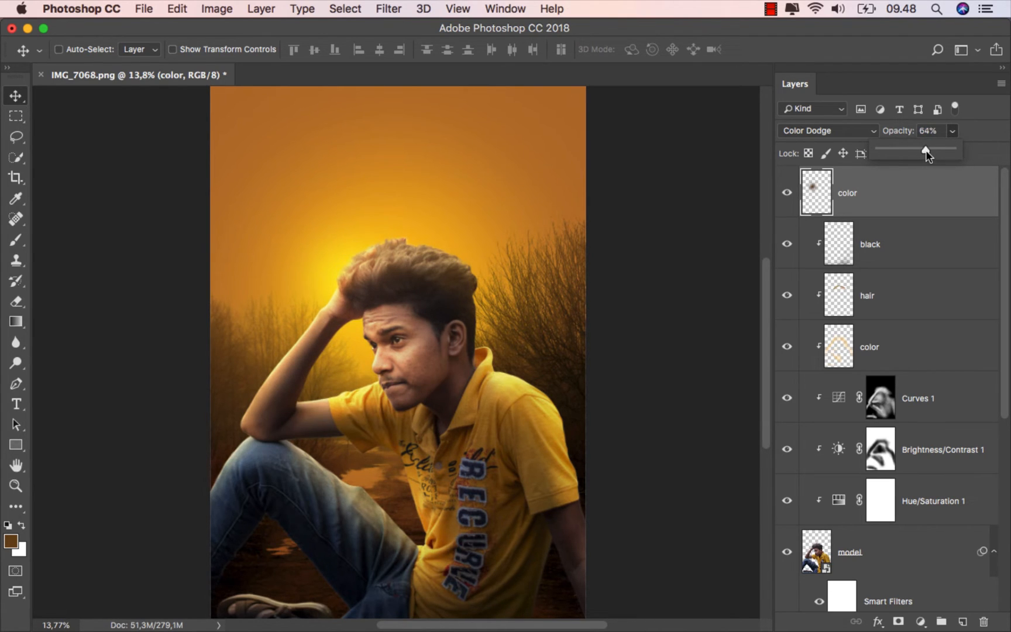
pyautogui.moveTo(400, 271); pyautogui.dragTo(392, 270)
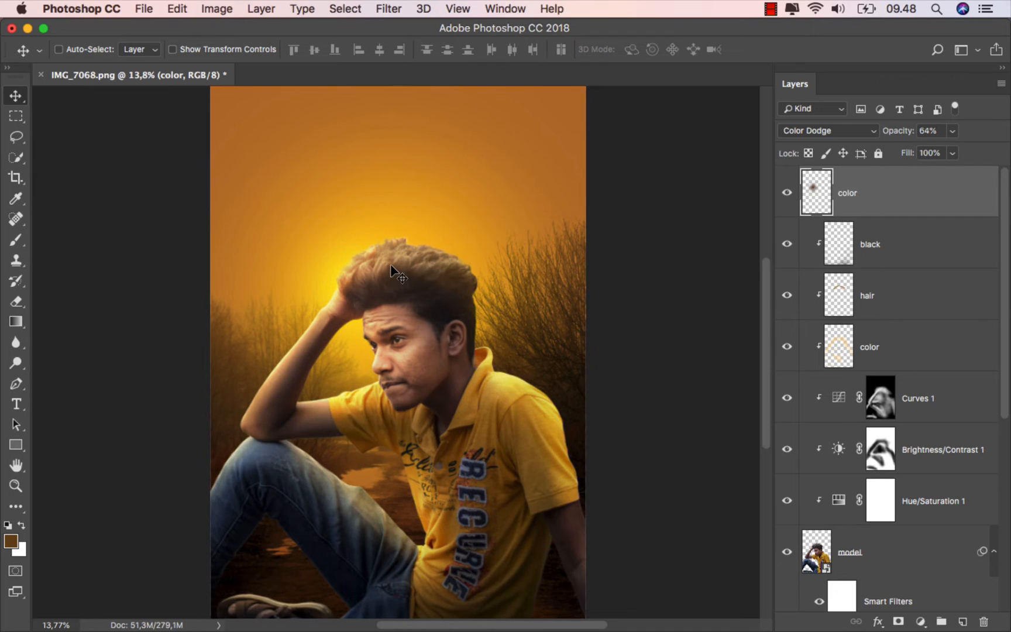
# - Compare the whole image with and without the glow layer, and adjust the glow's position slightly
pyautogui.press('super+0')
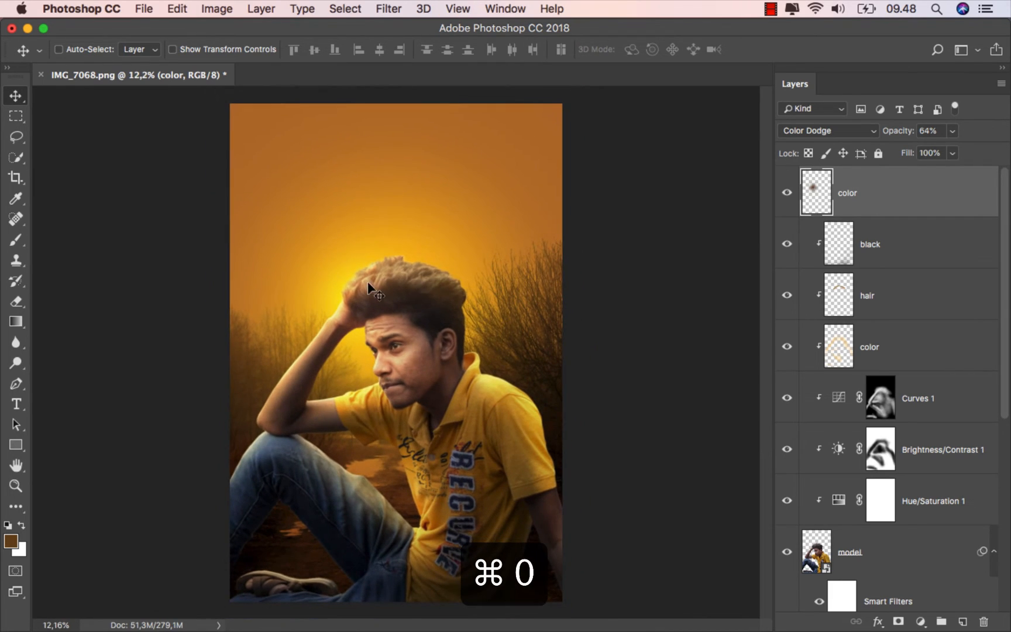
pyautogui.click(787, 193)
pyautogui.click(787, 193)
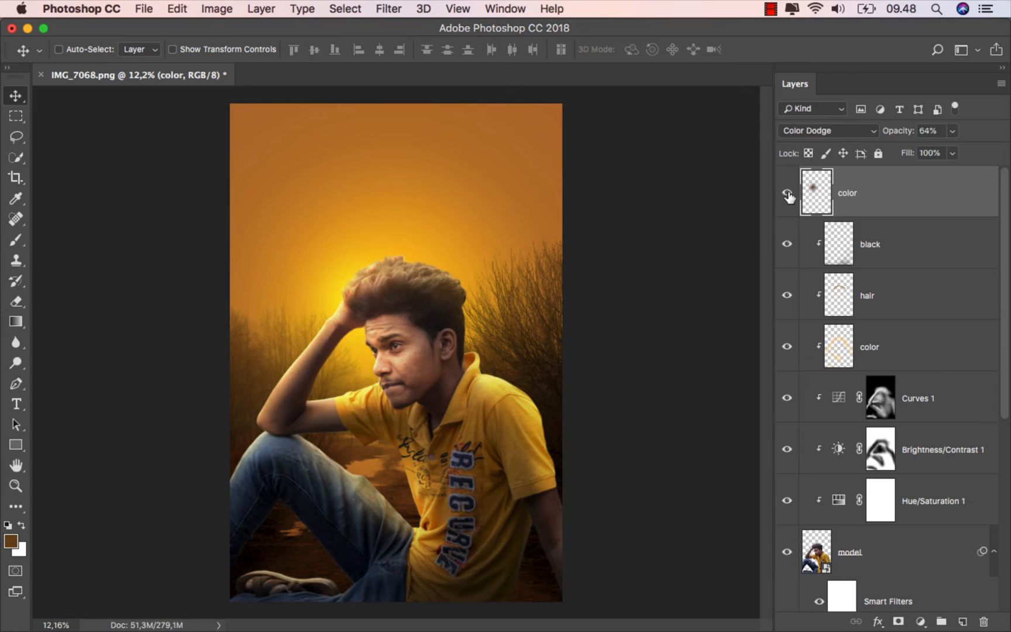
pyautogui.moveTo(445, 281); pyautogui.dragTo(414, 270)
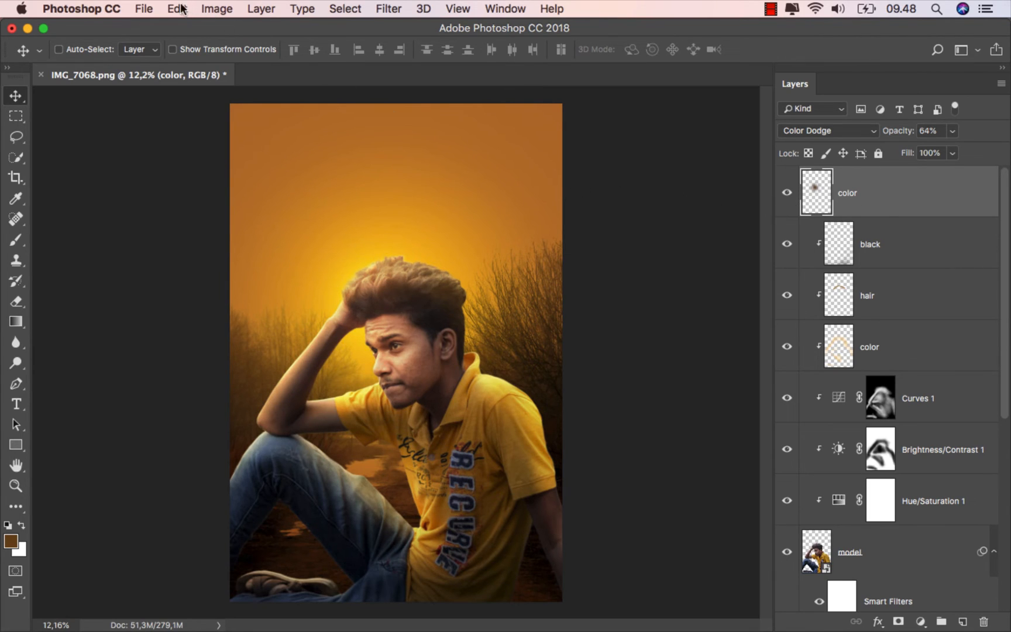
# - Save the composite as a JPEG copy named ok in the untitled folder, with quality 12
pyautogui.click(144, 9)
pyautogui.click(218, 169)
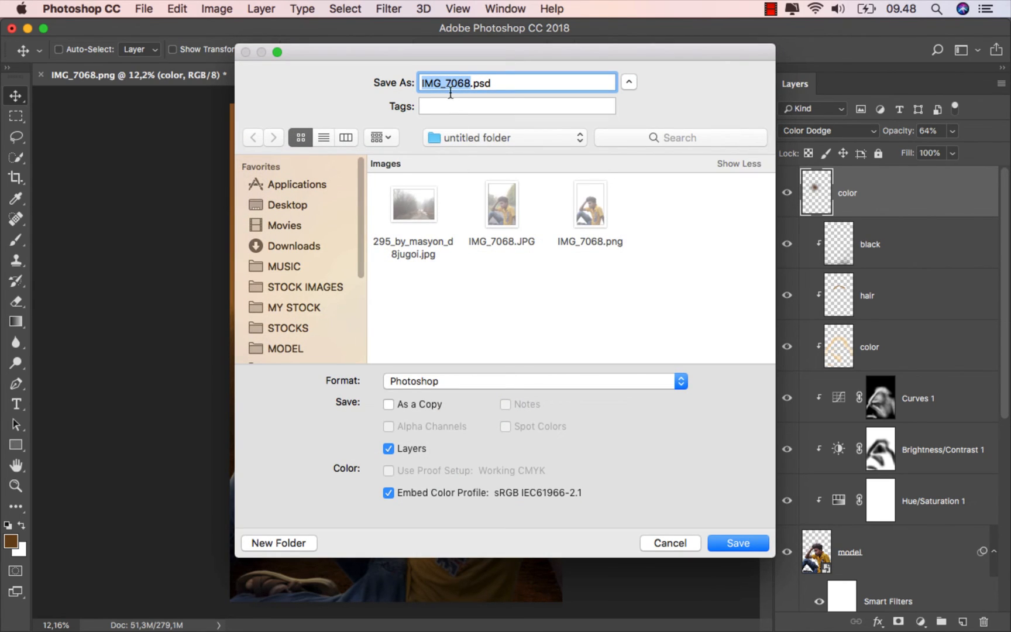
pyautogui.write('ok')
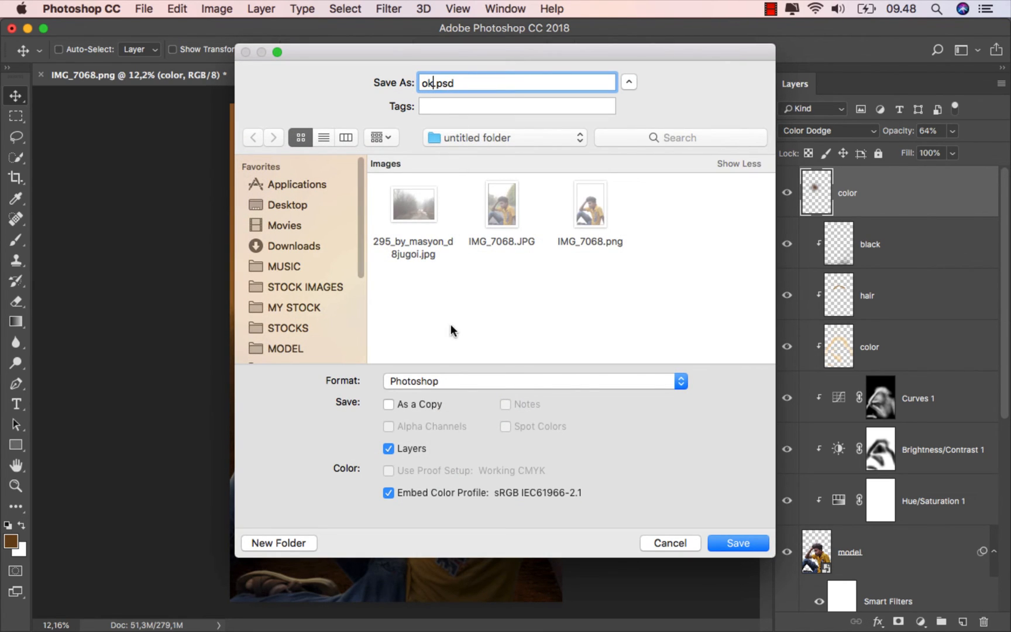
pyautogui.click(455, 381)
pyautogui.click(461, 475)
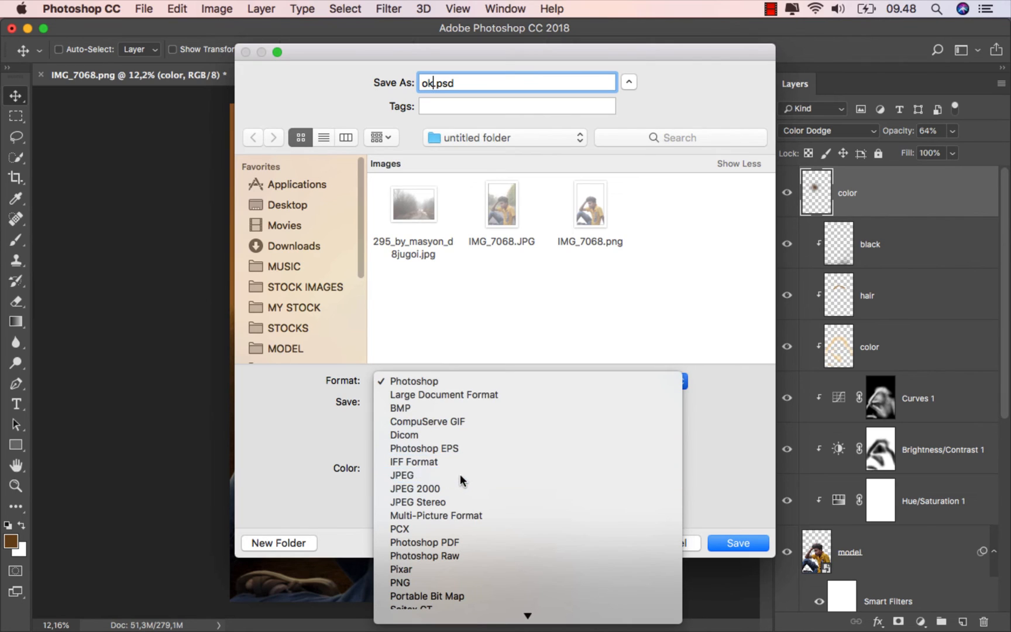
pyautogui.click(735, 545)
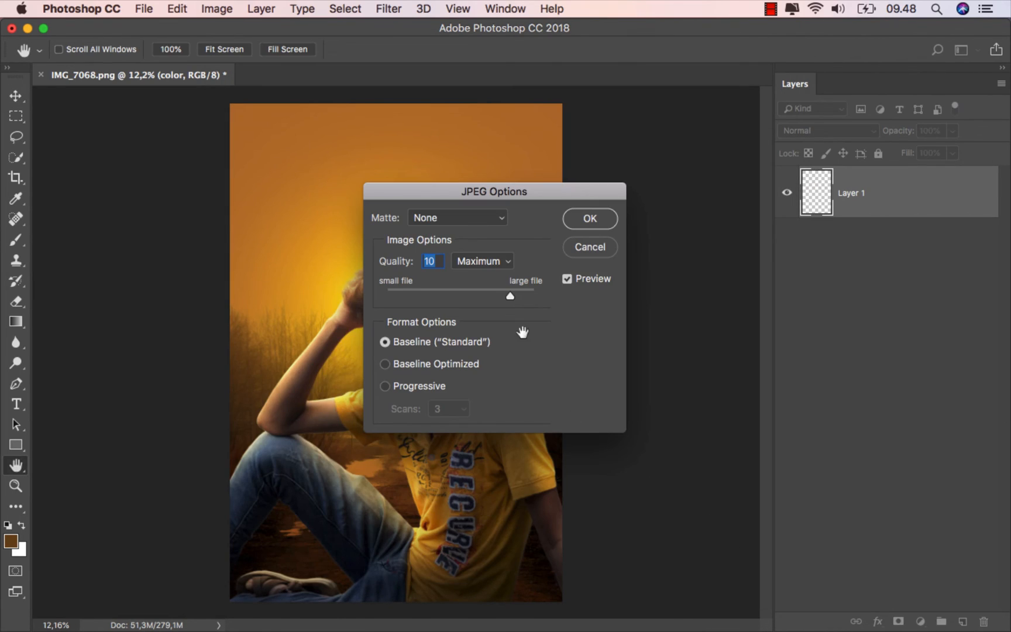
pyautogui.moveTo(510, 296); pyautogui.dragTo(532, 297)
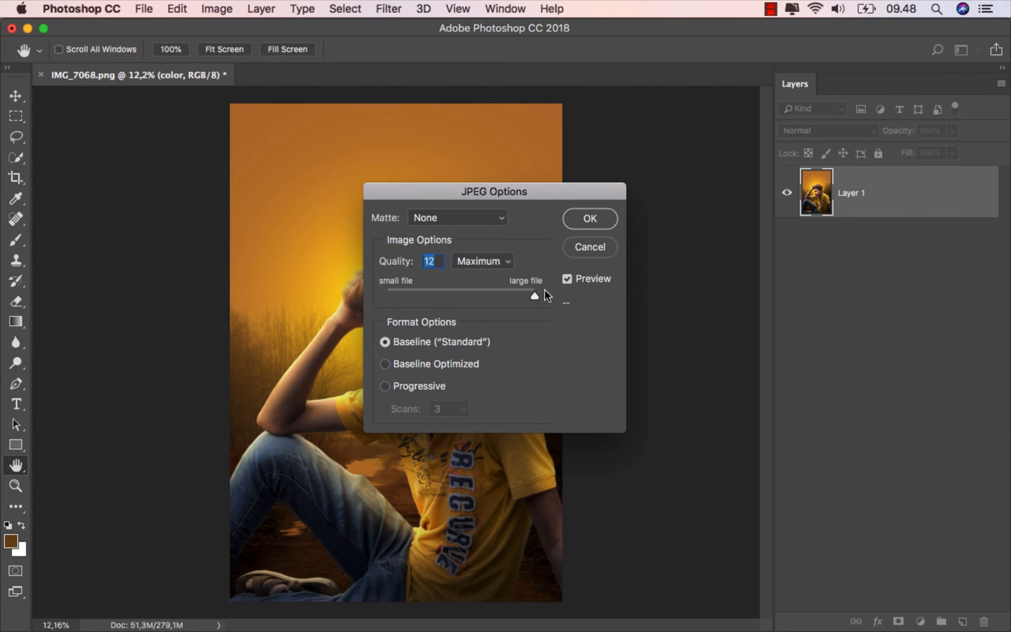
pyautogui.click(589, 219)
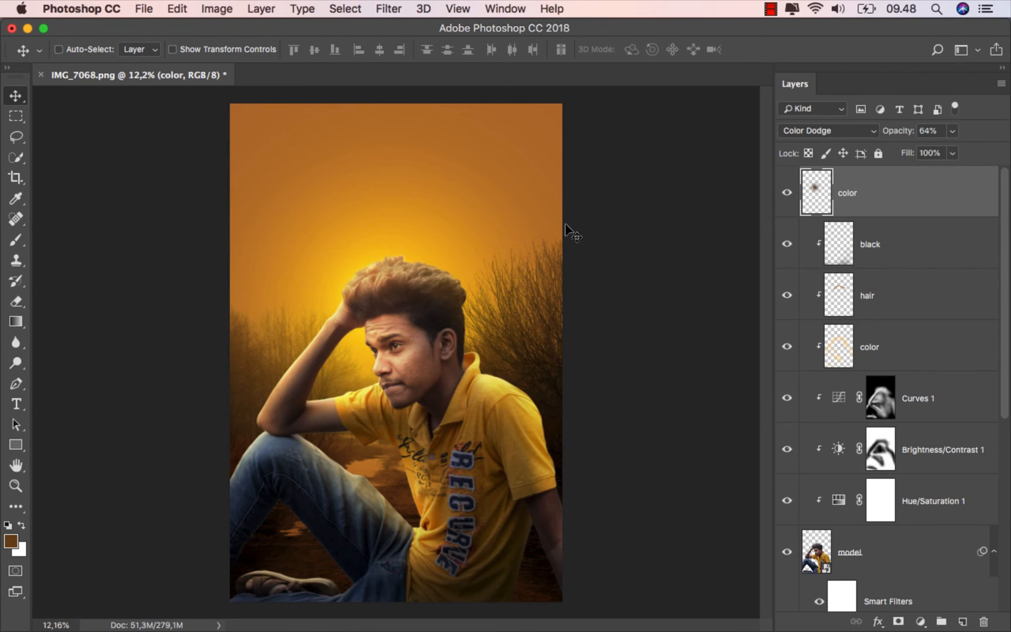
# - Switch to Finder and preview the exported ok.jpg
pyautogui.moveTo(383, 626)
pyautogui.click(389, 605)
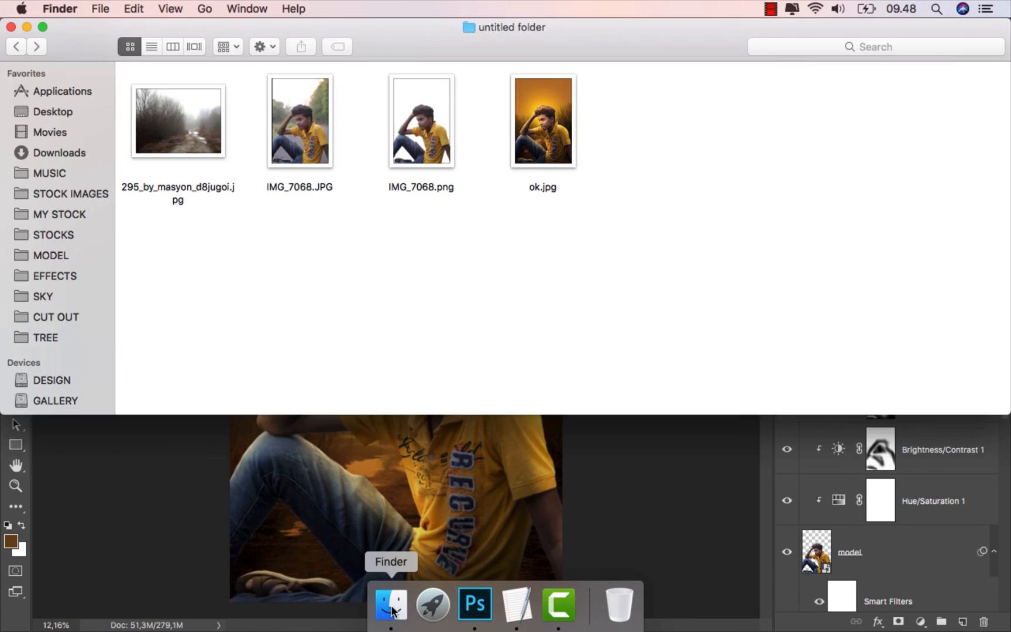
pyautogui.click(554, 155)
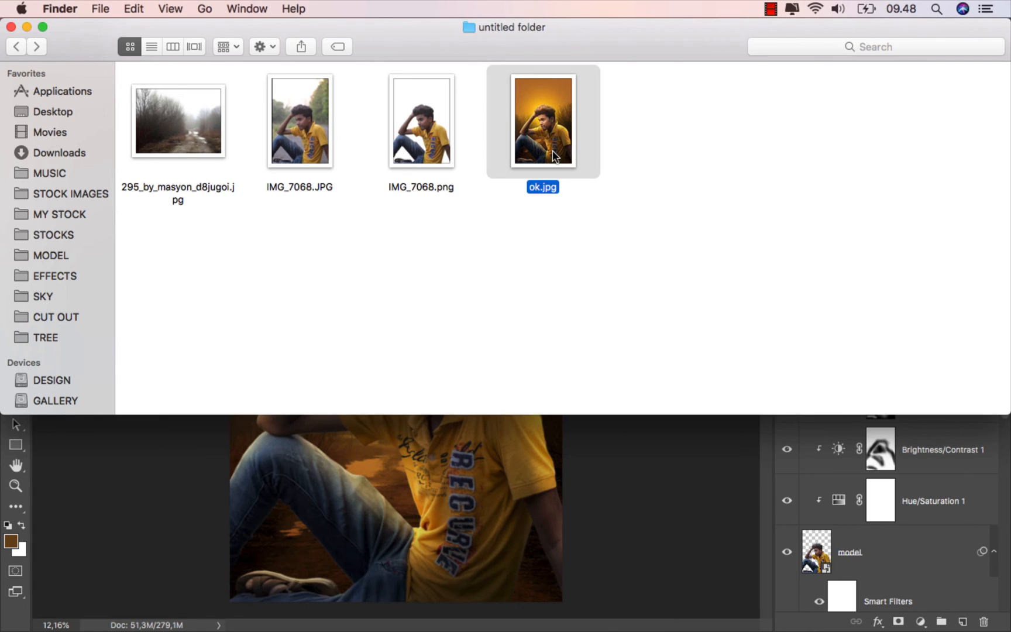
pyautogui.press('space')
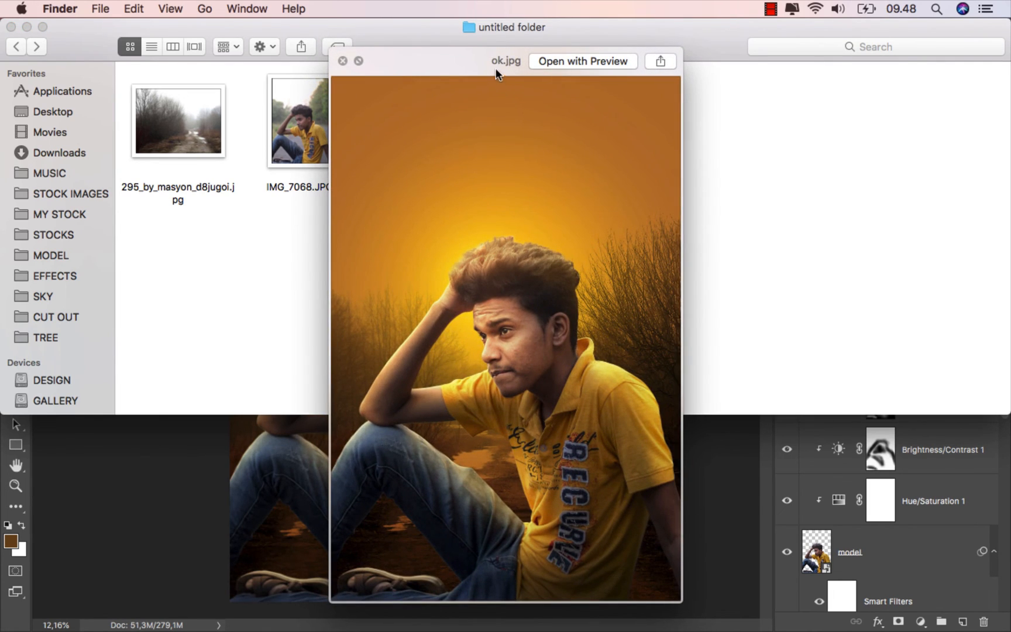